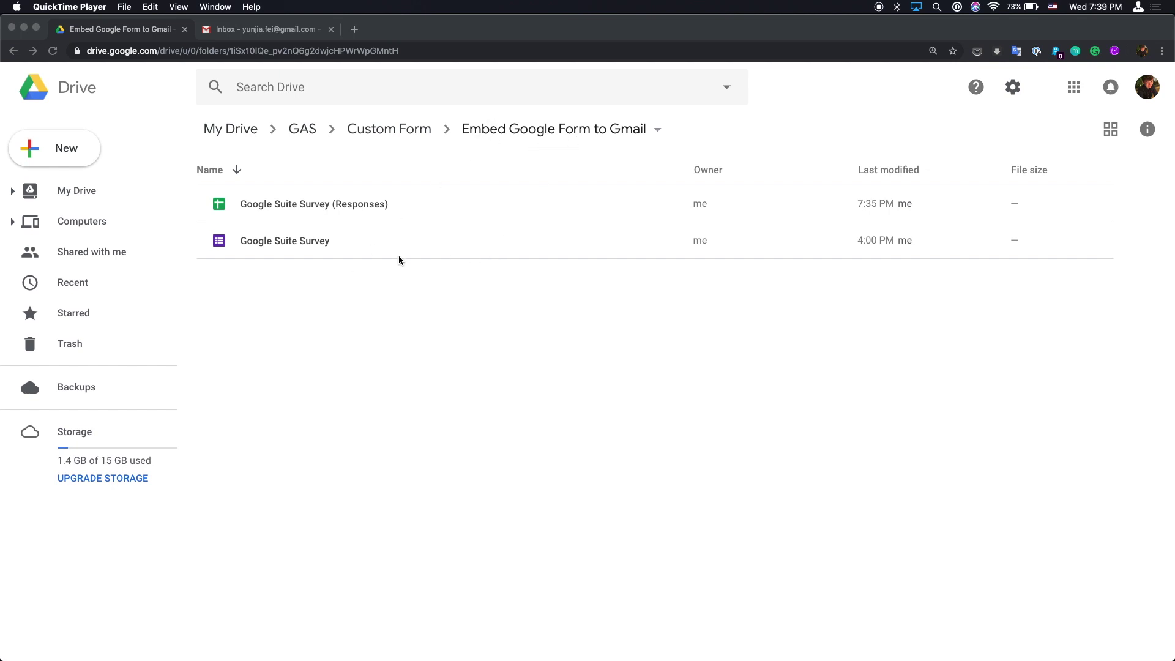
Step: Open the Google Suite Survey form from Drive and bring up its send options
click(313, 252)
double_click(287, 245)
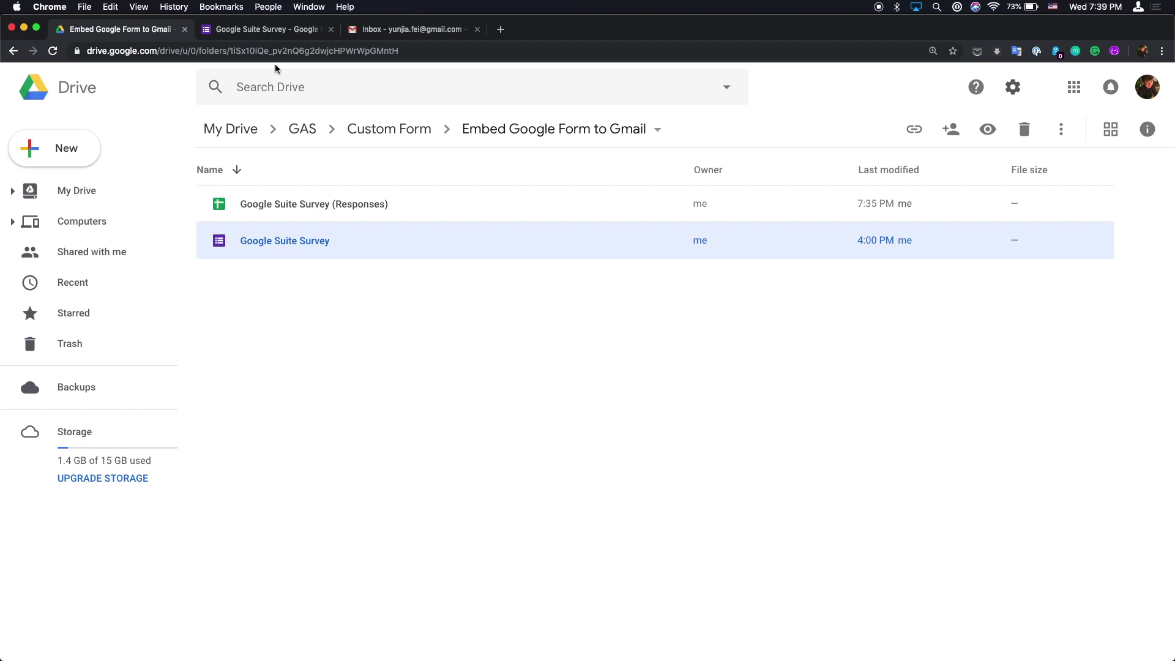
click(265, 29)
scroll(216, 410, down, 5)
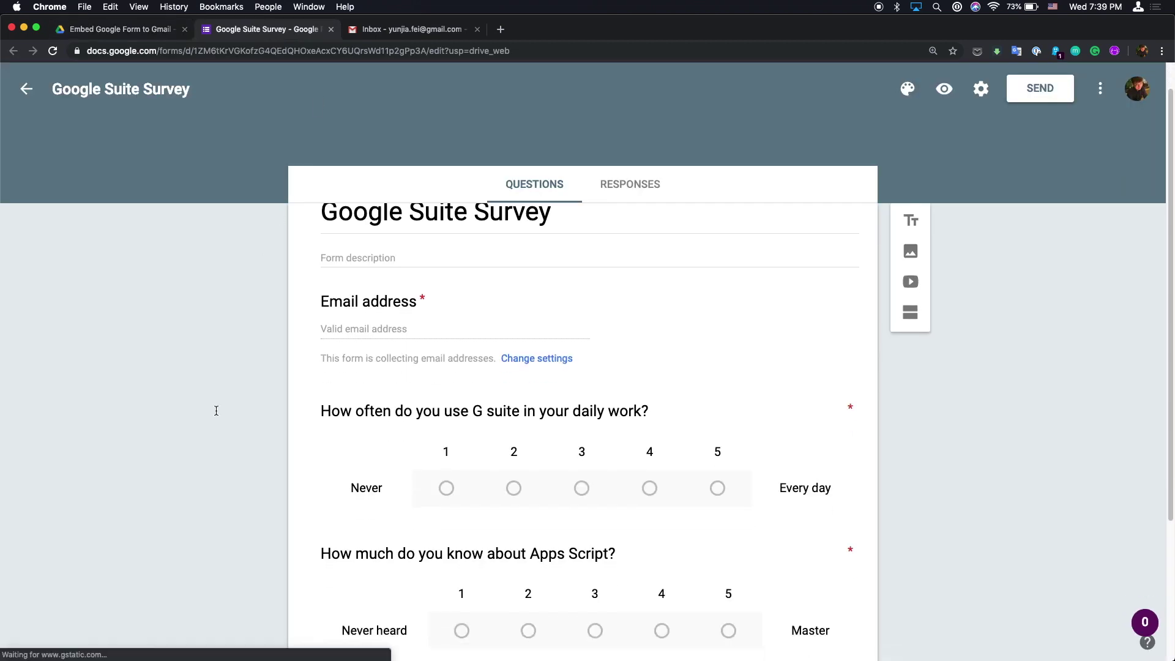
scroll(216, 410, up, 5)
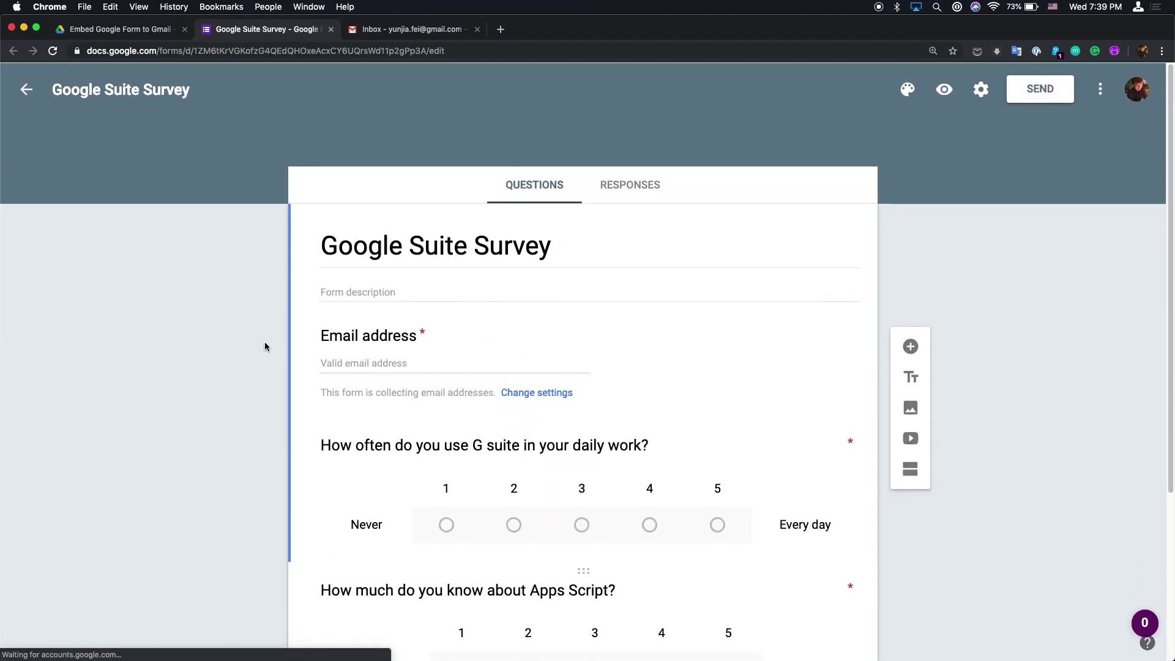
click(1039, 88)
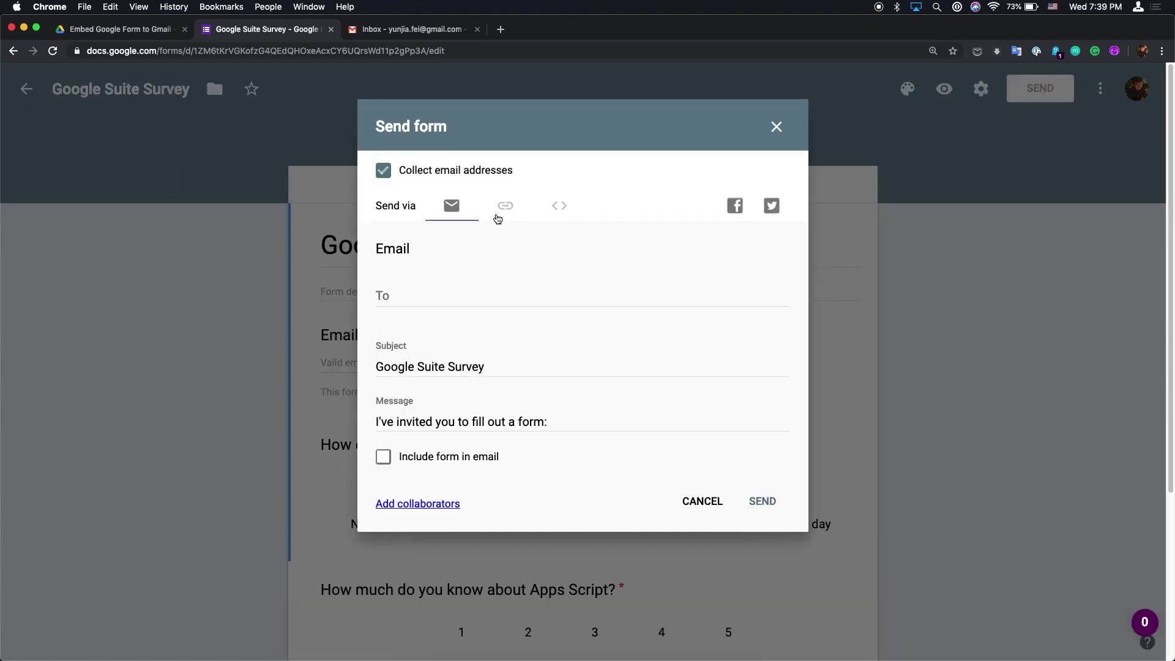
Step: Select the form's iframe embed HTML code, then return to the Email send options
click(558, 207)
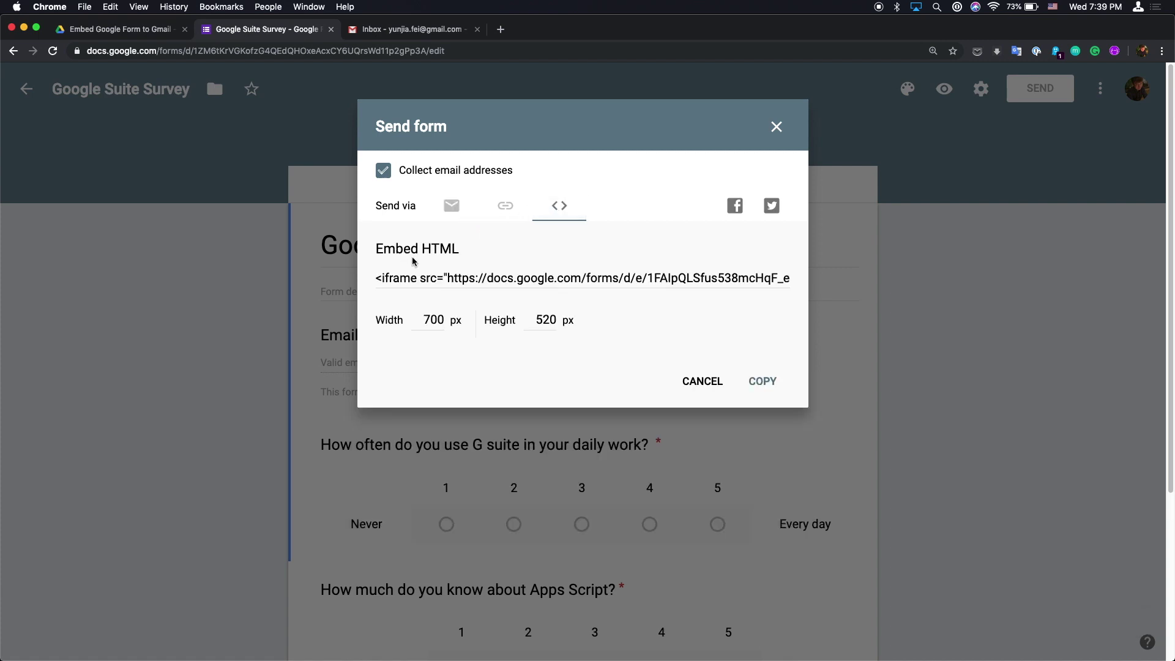
click(377, 278)
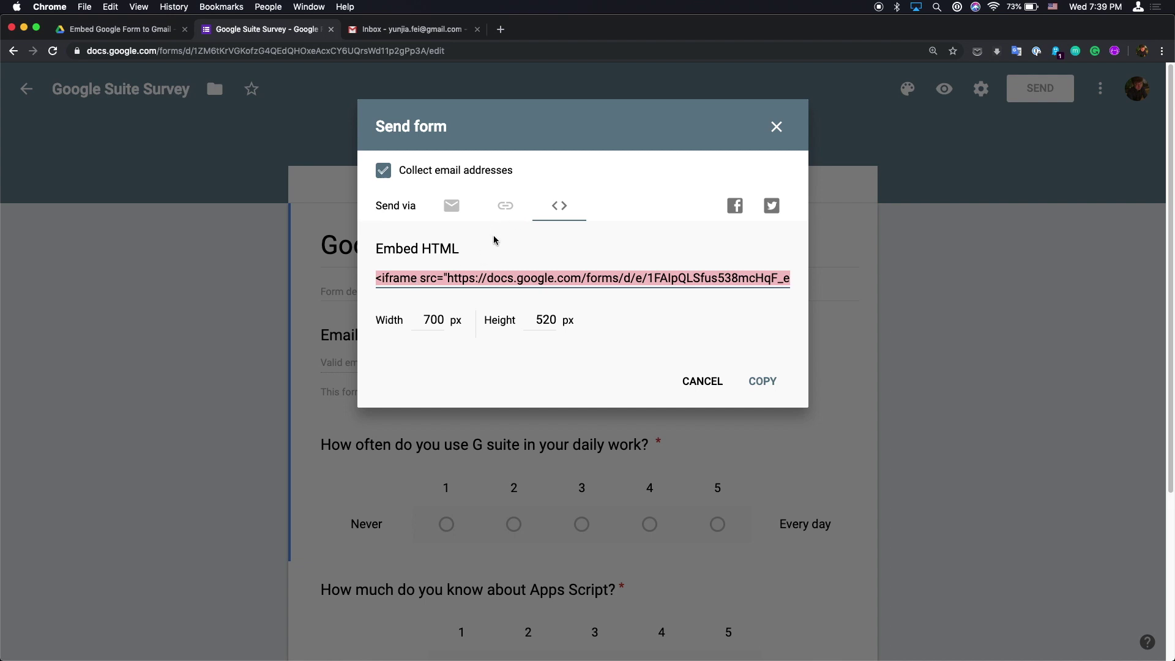
click(452, 210)
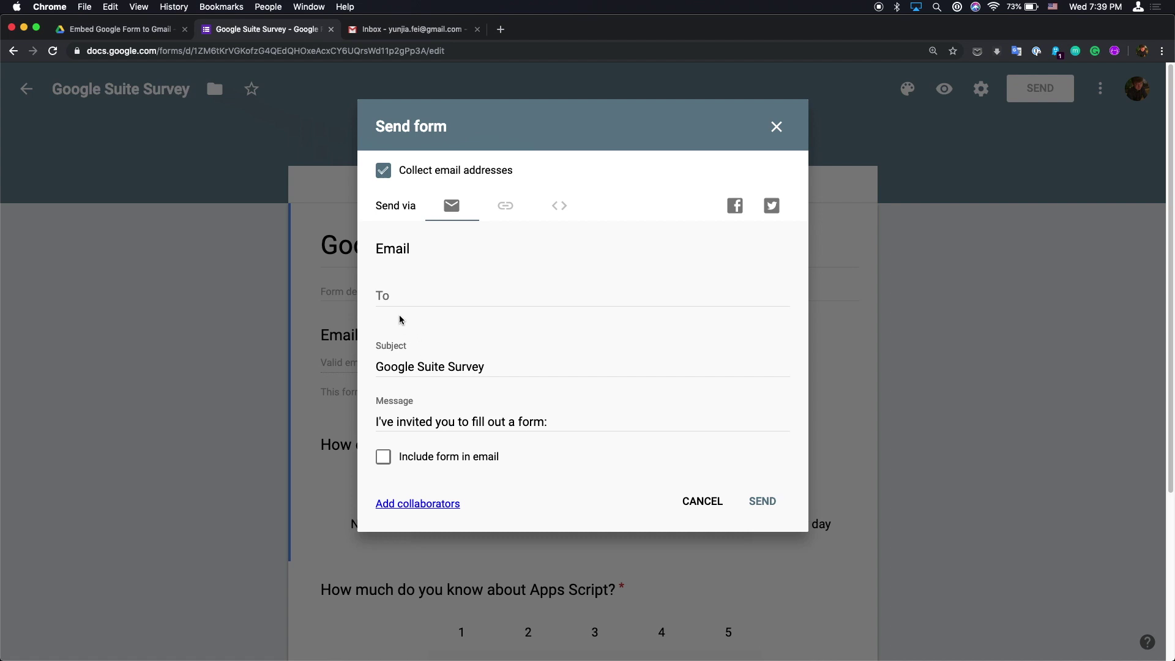
click(400, 299)
text(yun)
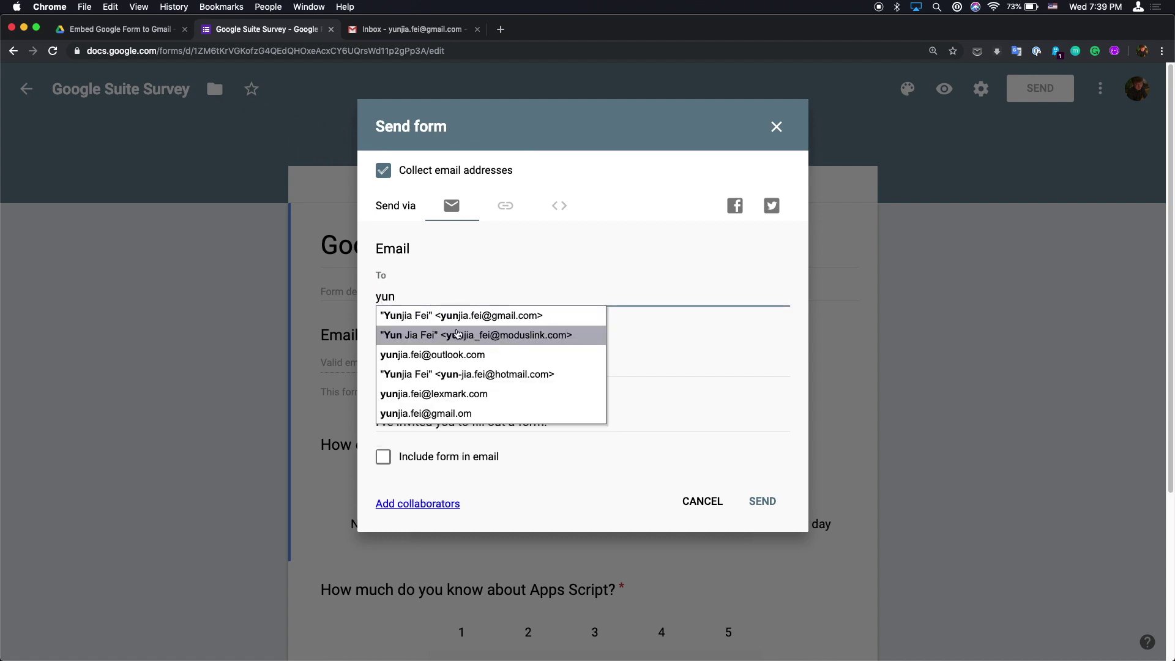
click(462, 315)
click(383, 457)
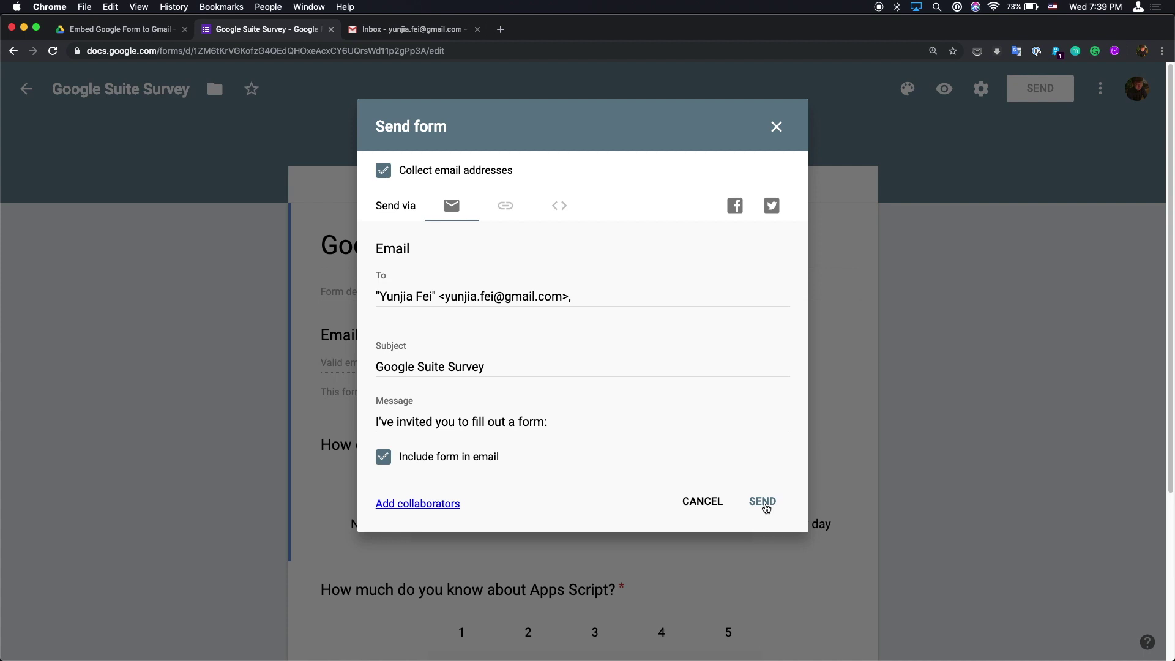
click(763, 502)
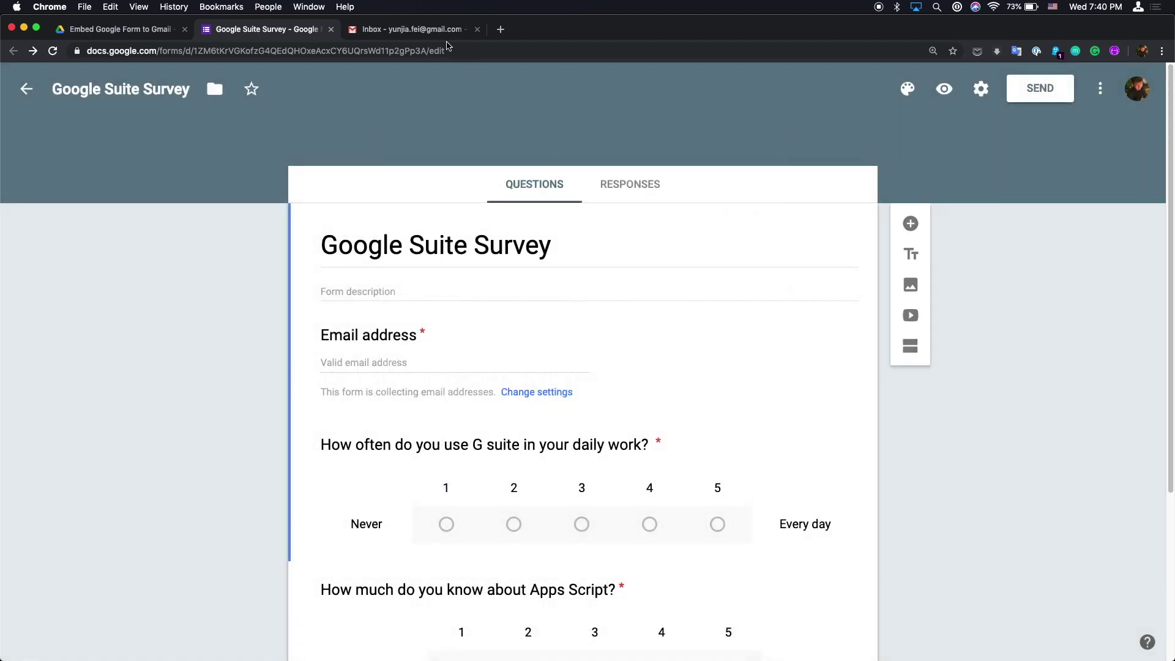
click(411, 28)
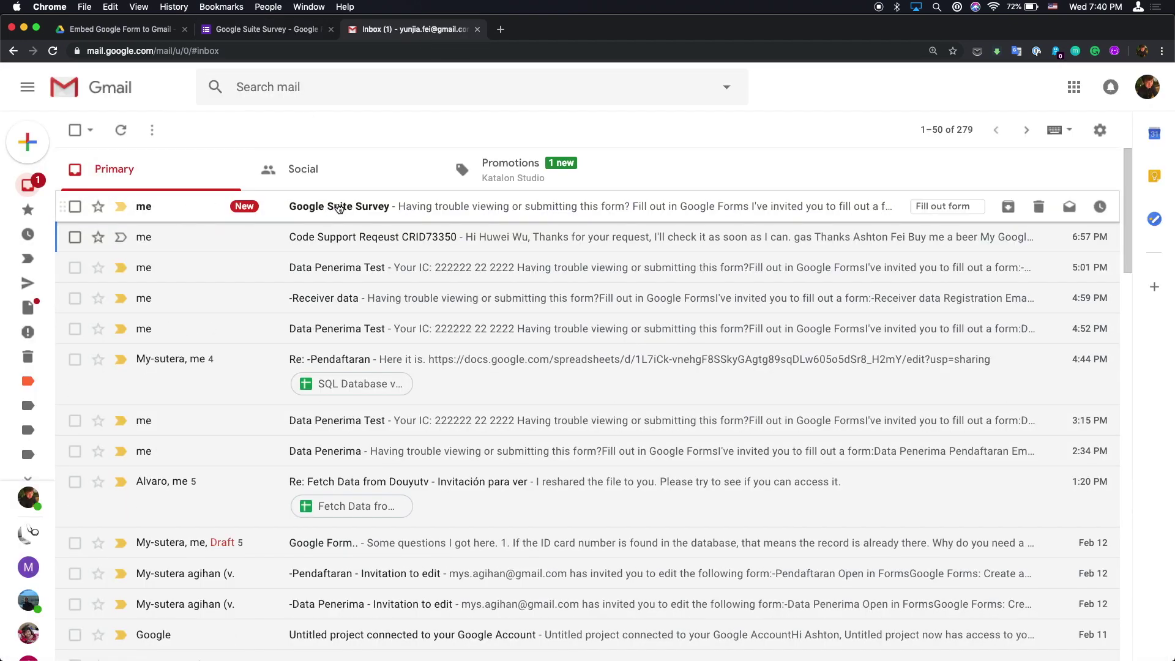
Step: Open the new Google Suite Survey email in the Gmail inbox
click(359, 209)
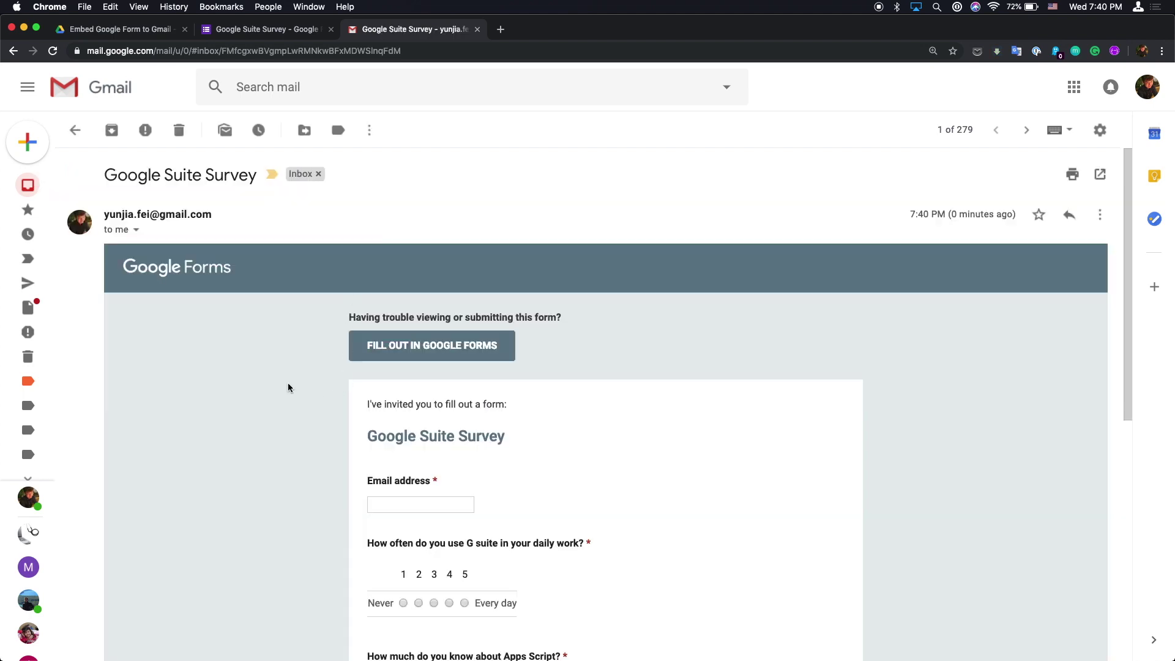
scroll(288, 385, down, 1)
scroll(298, 374, down, 5)
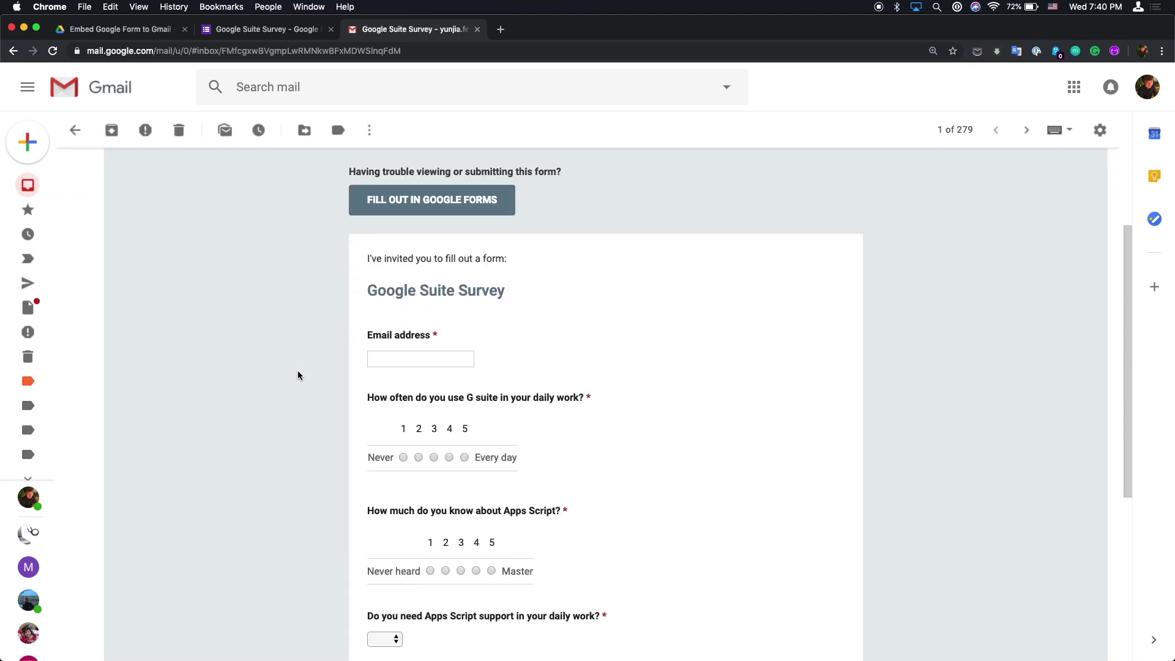
scroll(299, 374, down, 5)
scroll(299, 374, up, 5)
scroll(294, 340, up, 5)
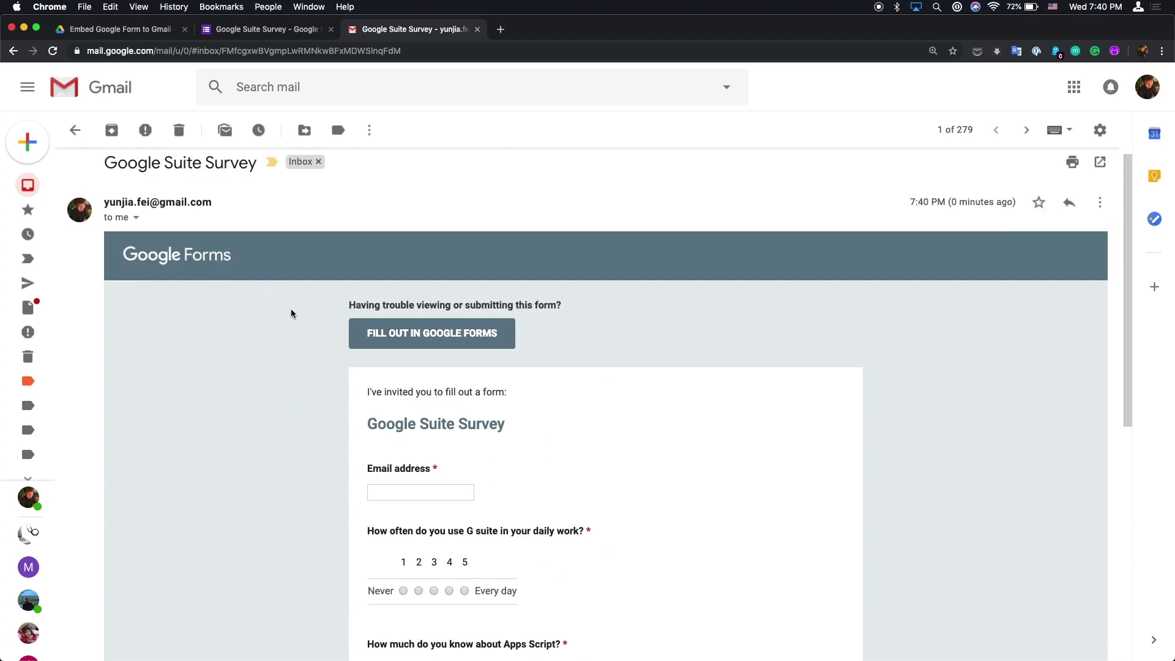
right_click(238, 293)
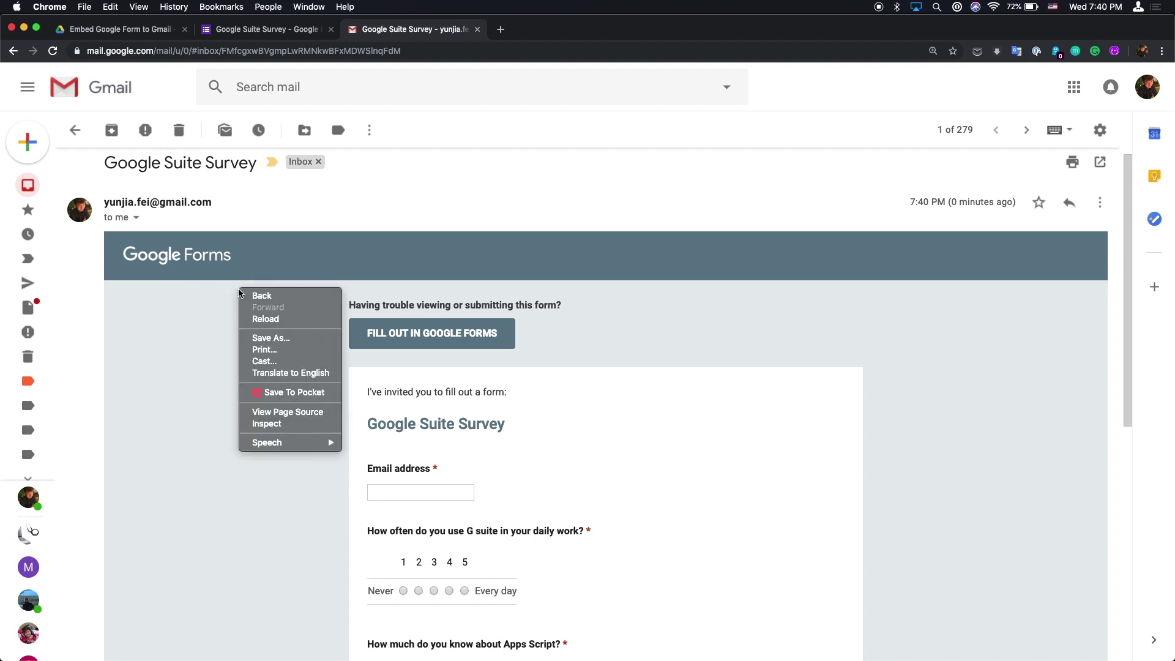
click(277, 425)
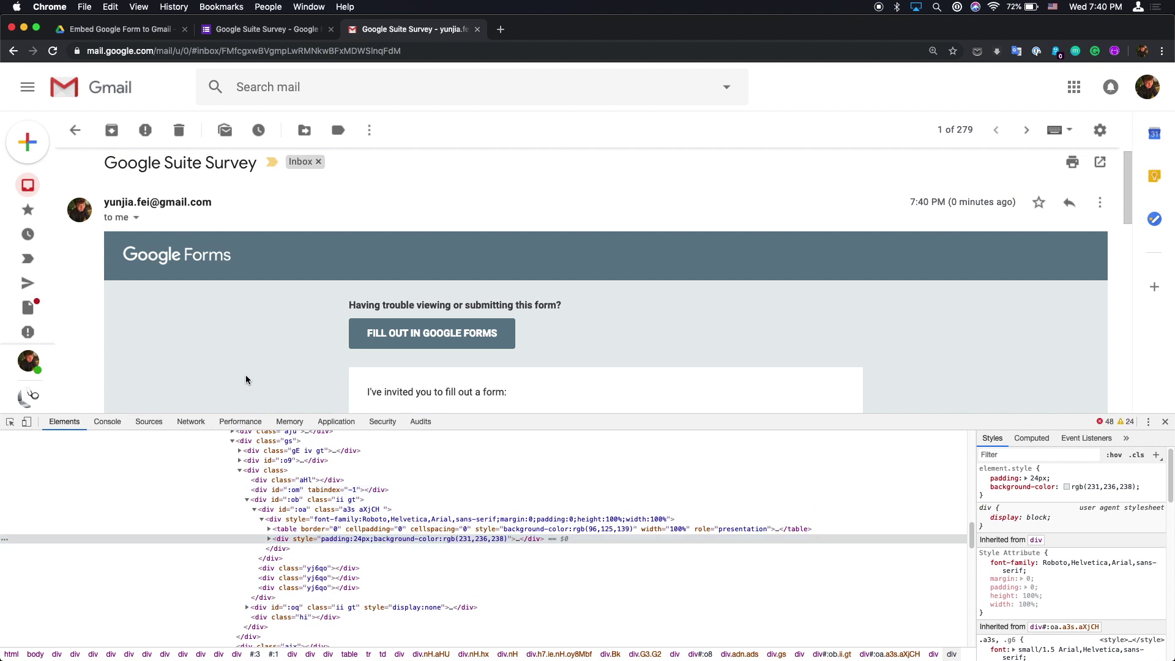
click(1164, 424)
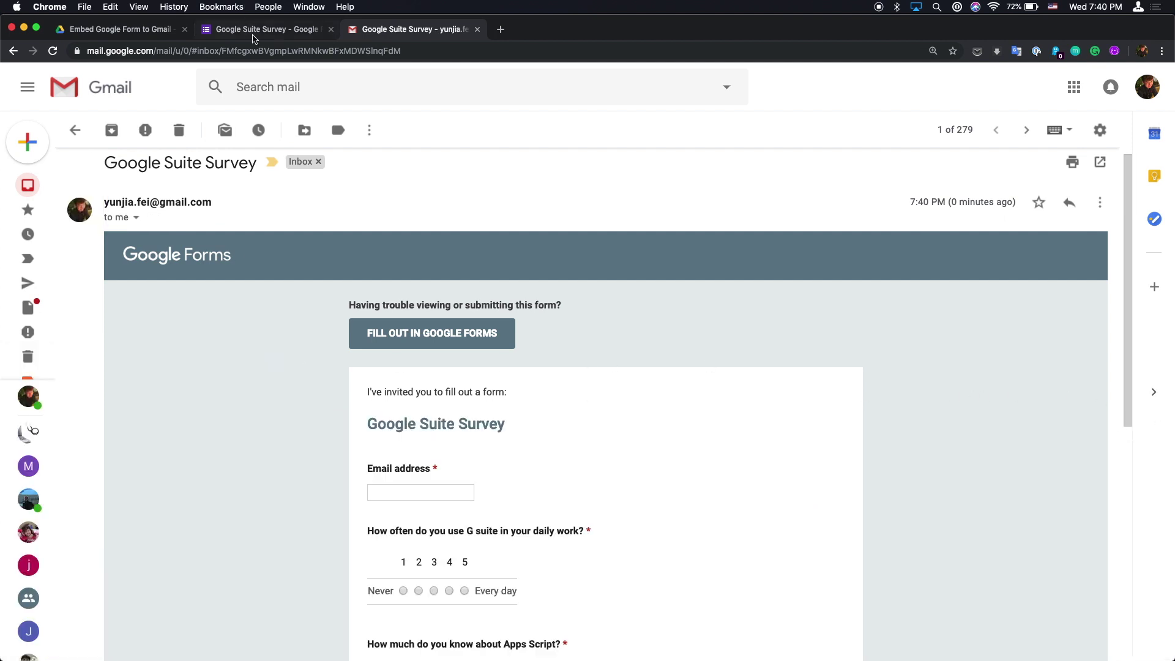
scroll(197, 323, down, 2)
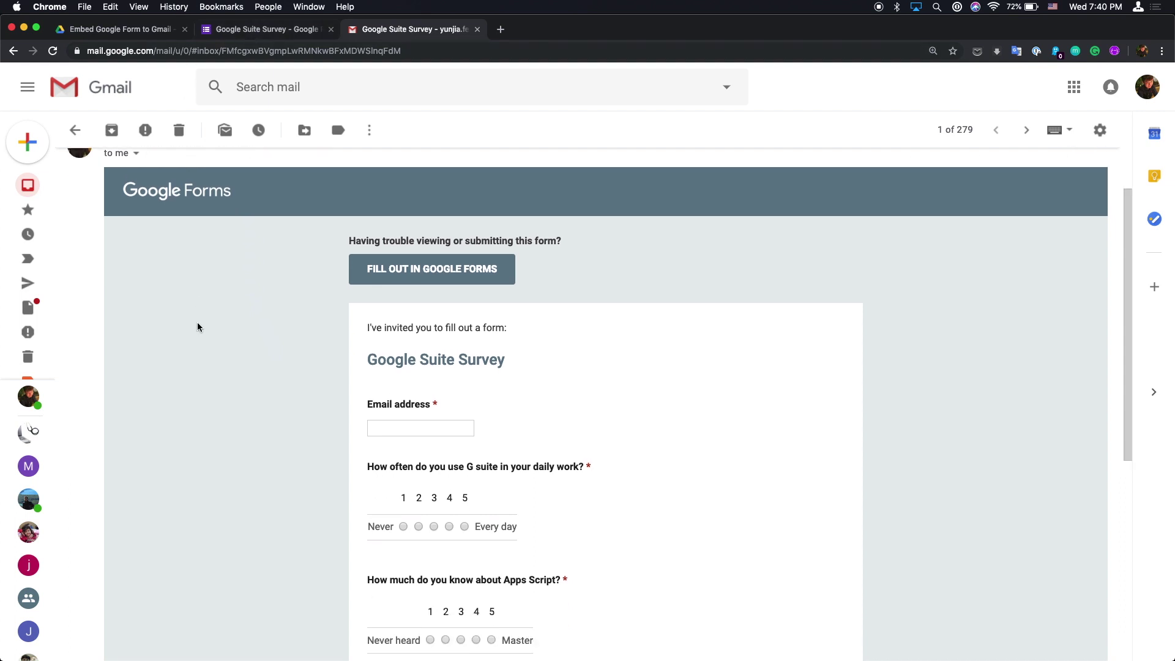
scroll(198, 322, up, 3)
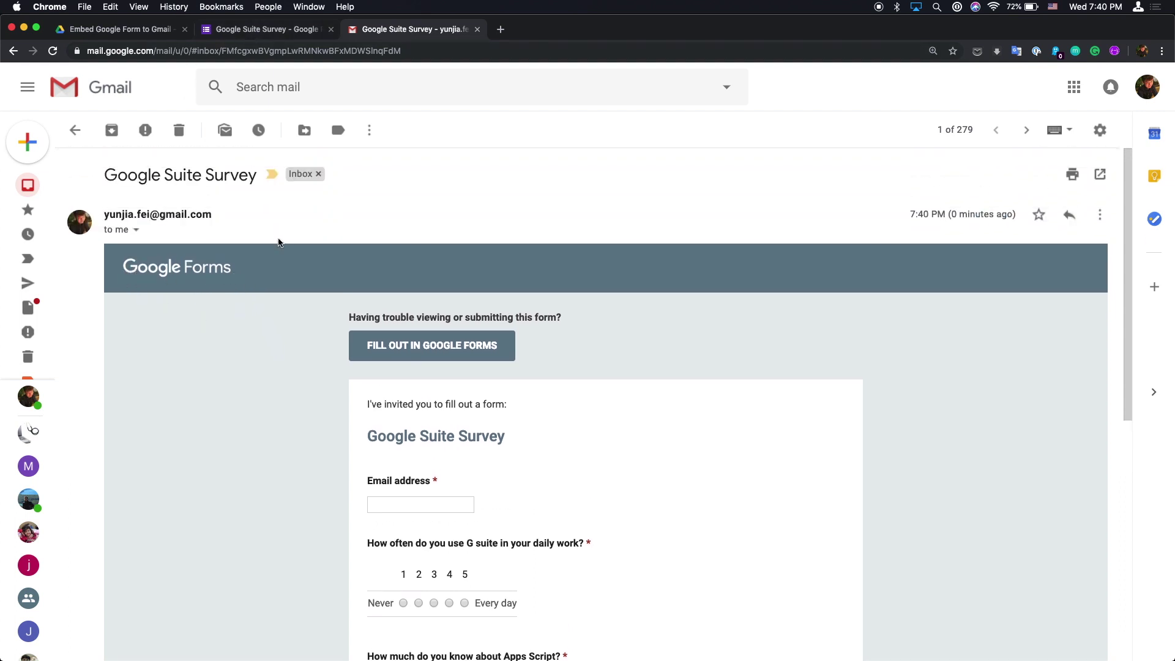
Step: Open Google Suite Survey (Responses) from Drive and select the empty cells C3, D5 and D6
click(120, 28)
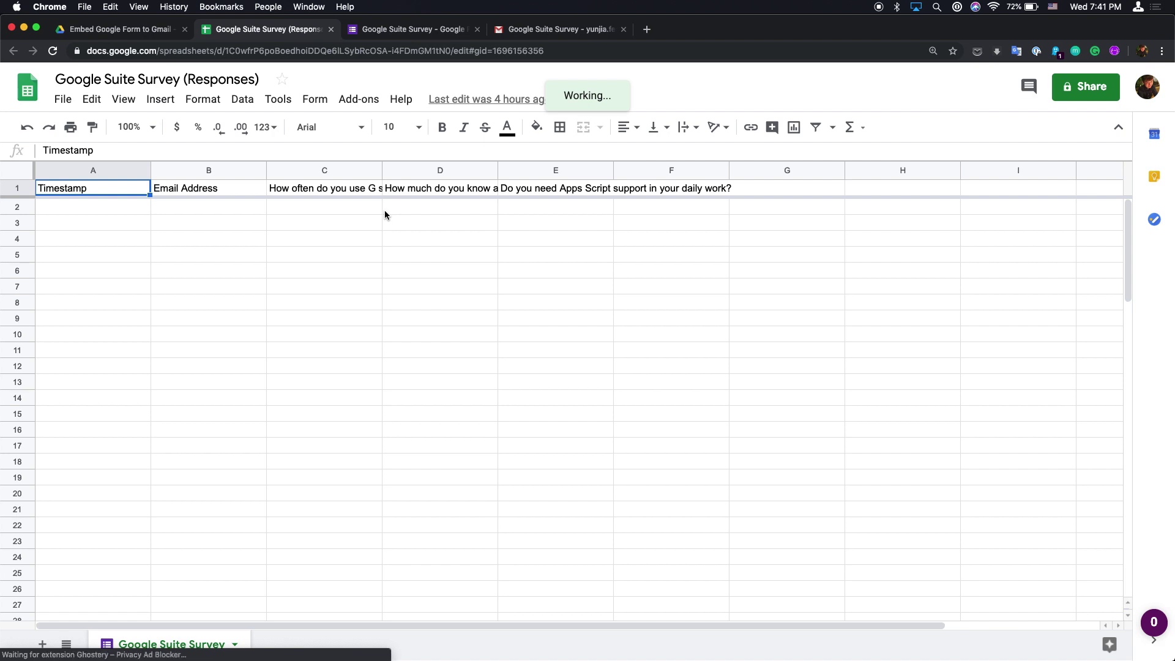
click(365, 230)
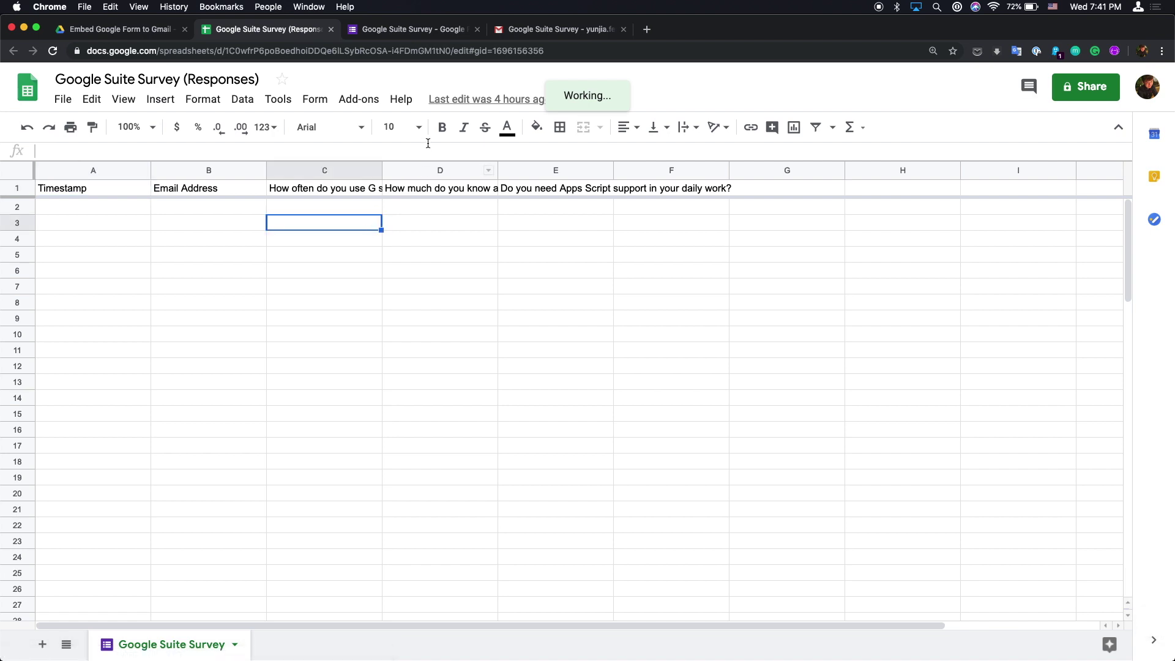
click(396, 255)
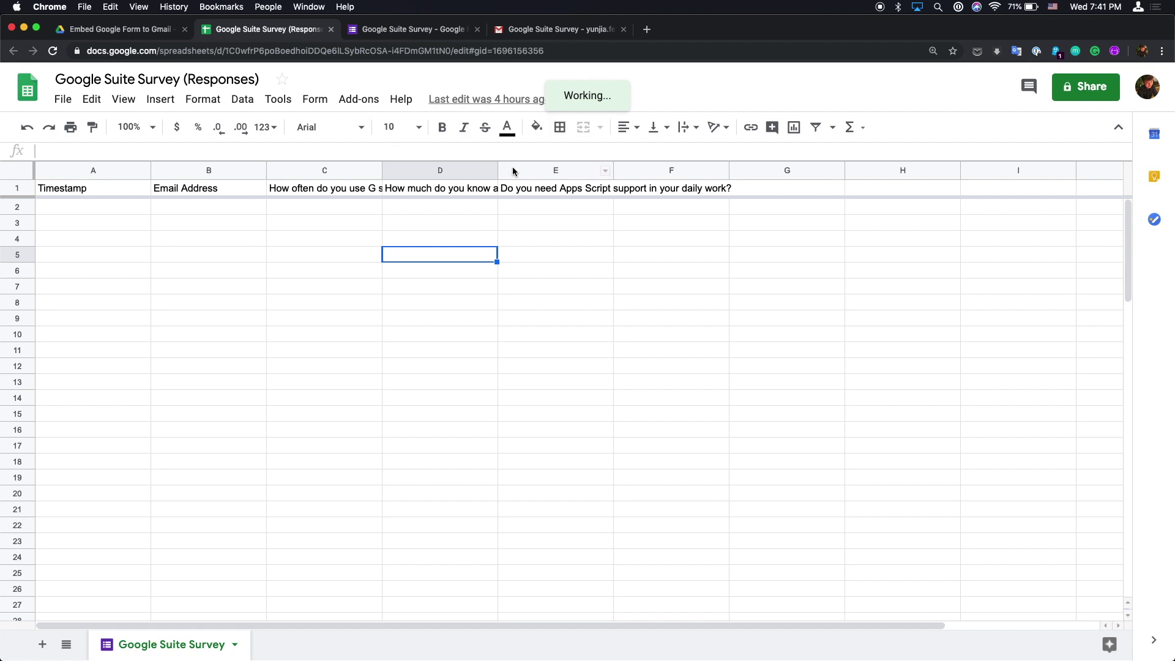
click(414, 278)
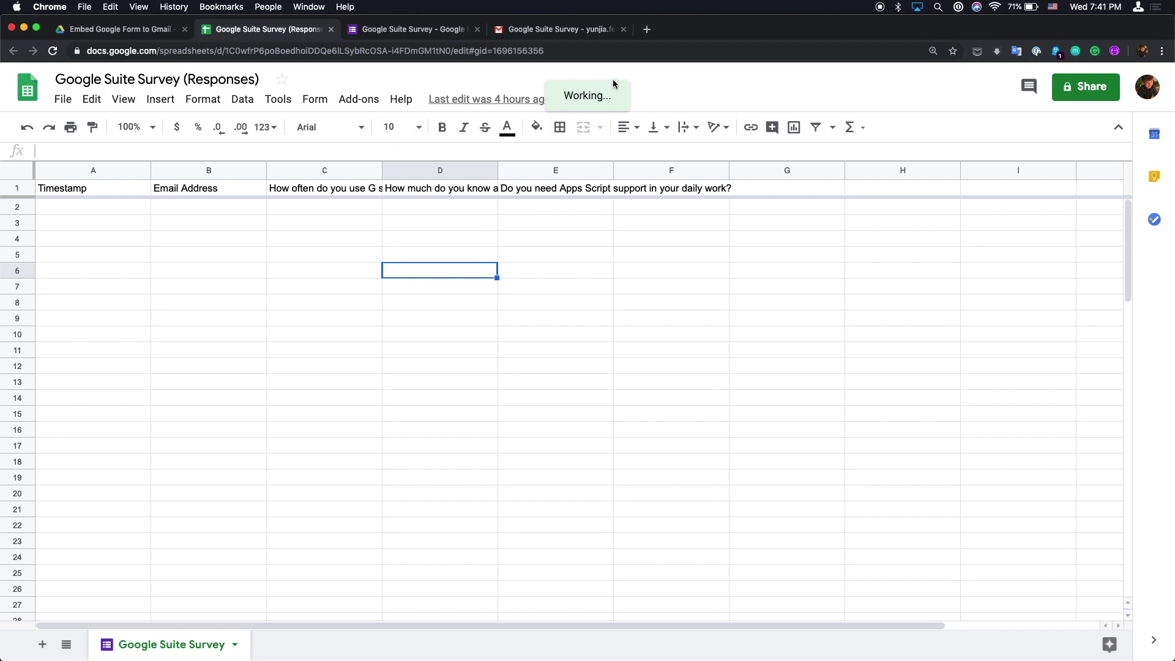
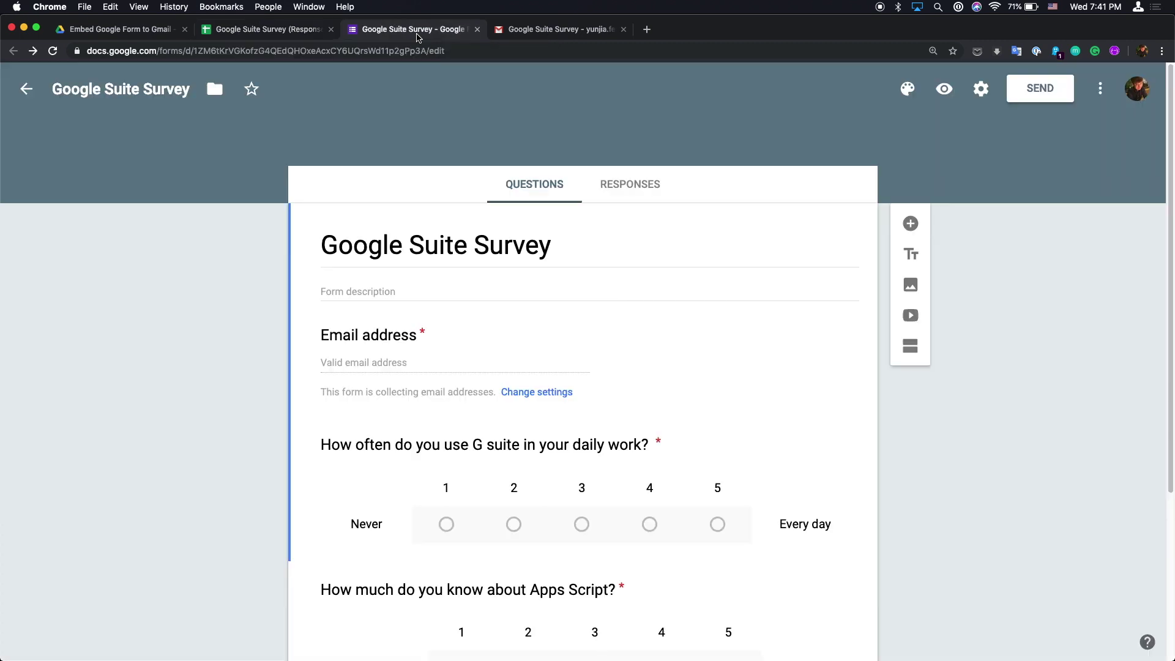
Step: Run Send Form from the Apps Script menu on the Responses sheet and confirm the recipient address
click(266, 30)
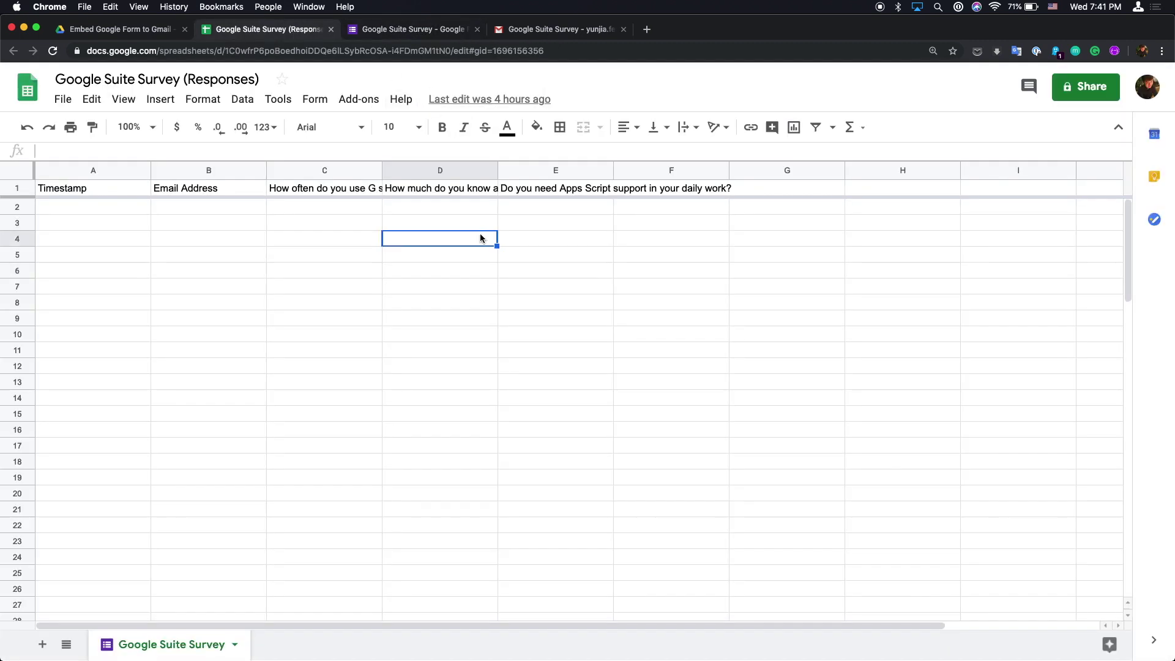
click(413, 222)
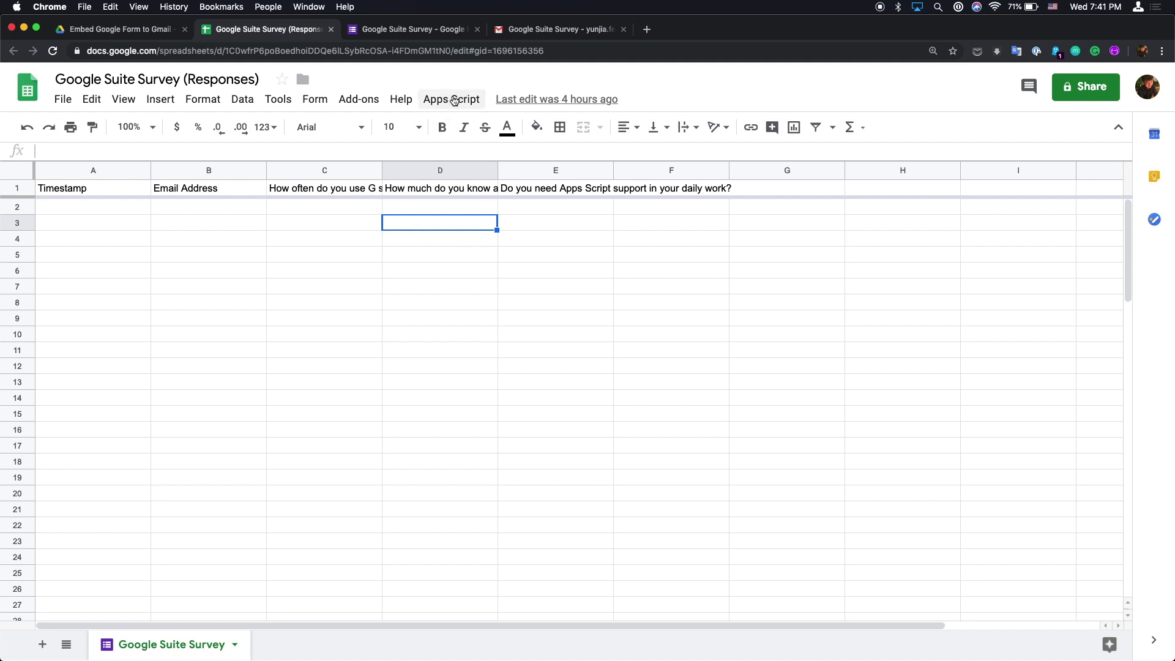
click(451, 100)
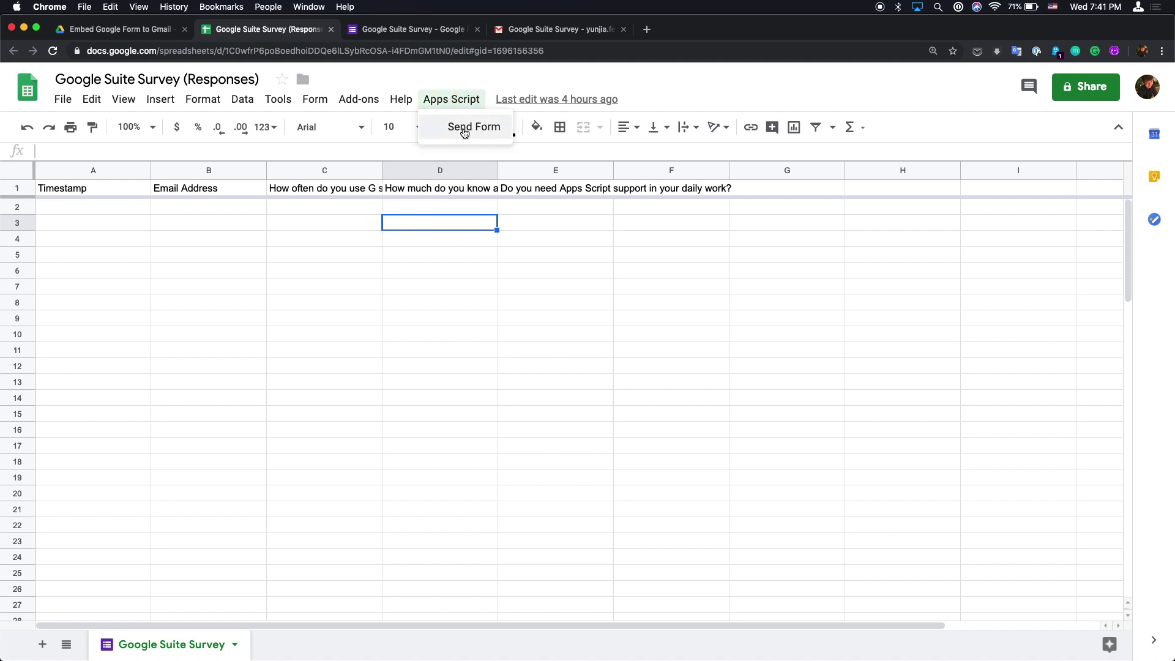
click(464, 129)
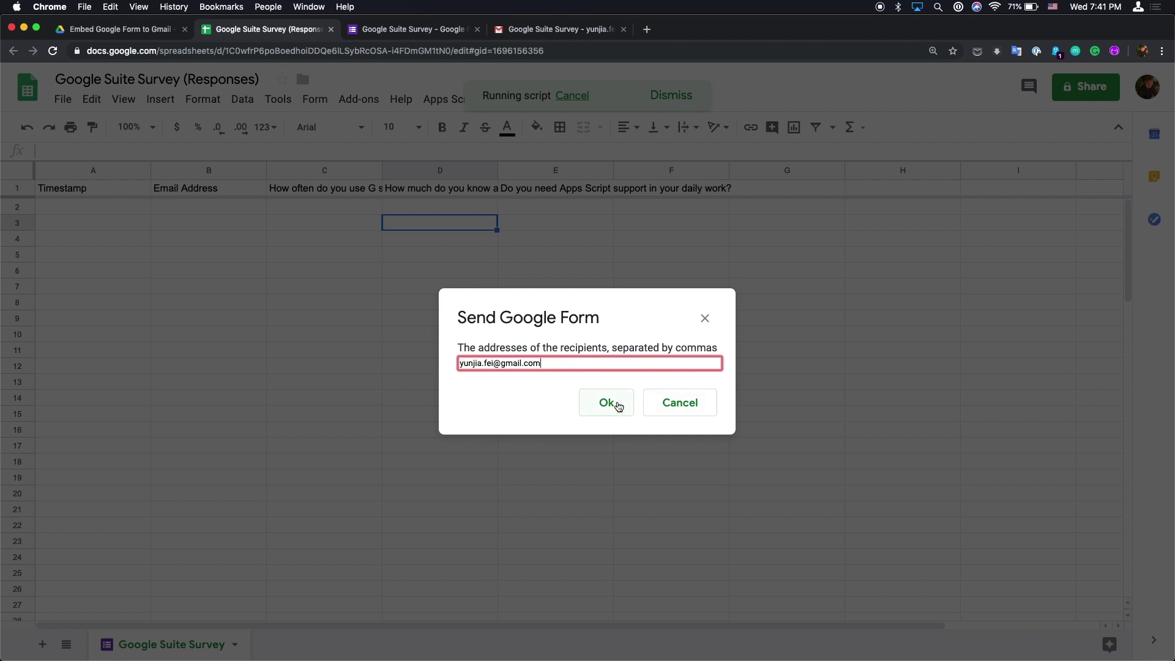
click(611, 401)
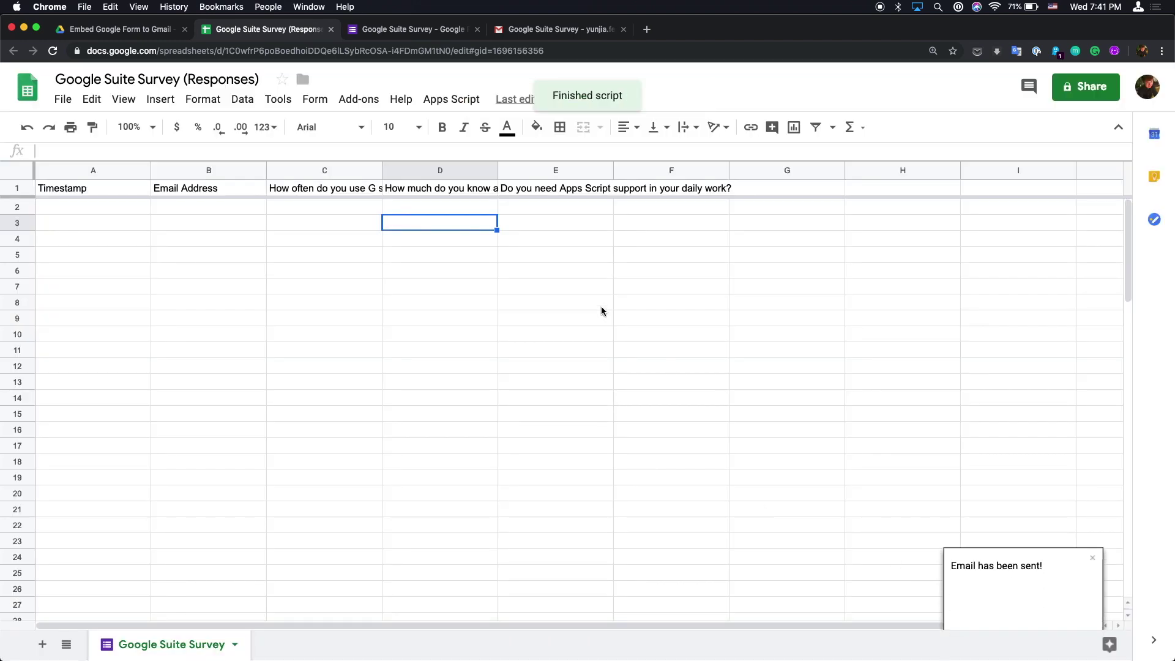
Step: Open the newest Google Suite Survey email from the Gmail inbox
click(551, 28)
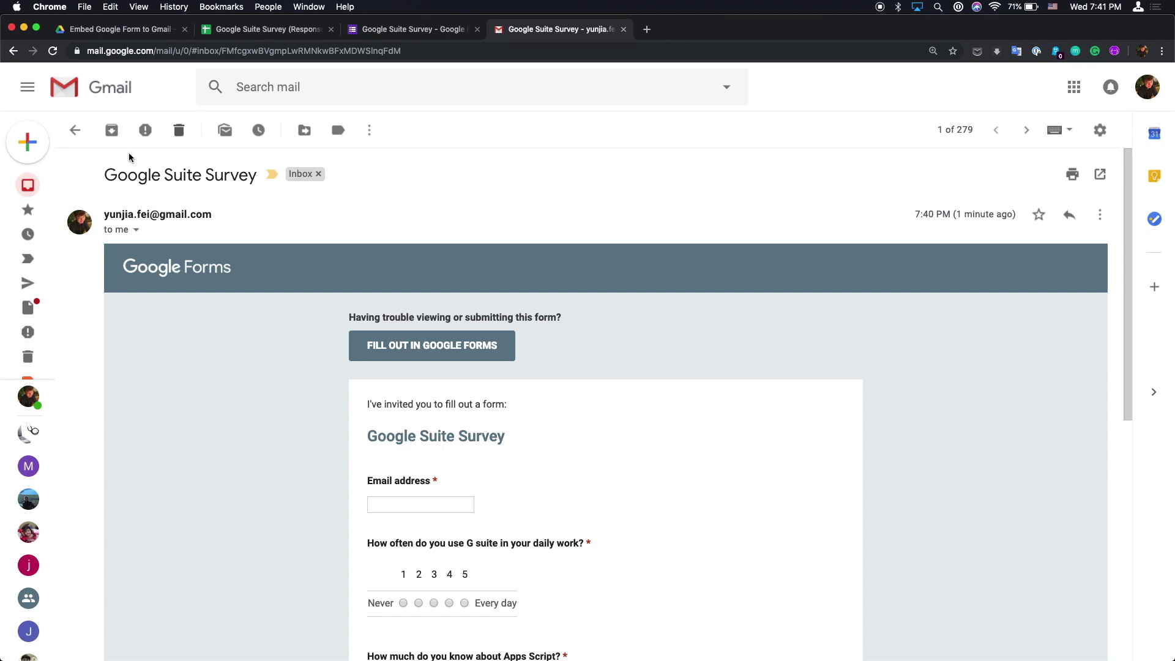
click(76, 129)
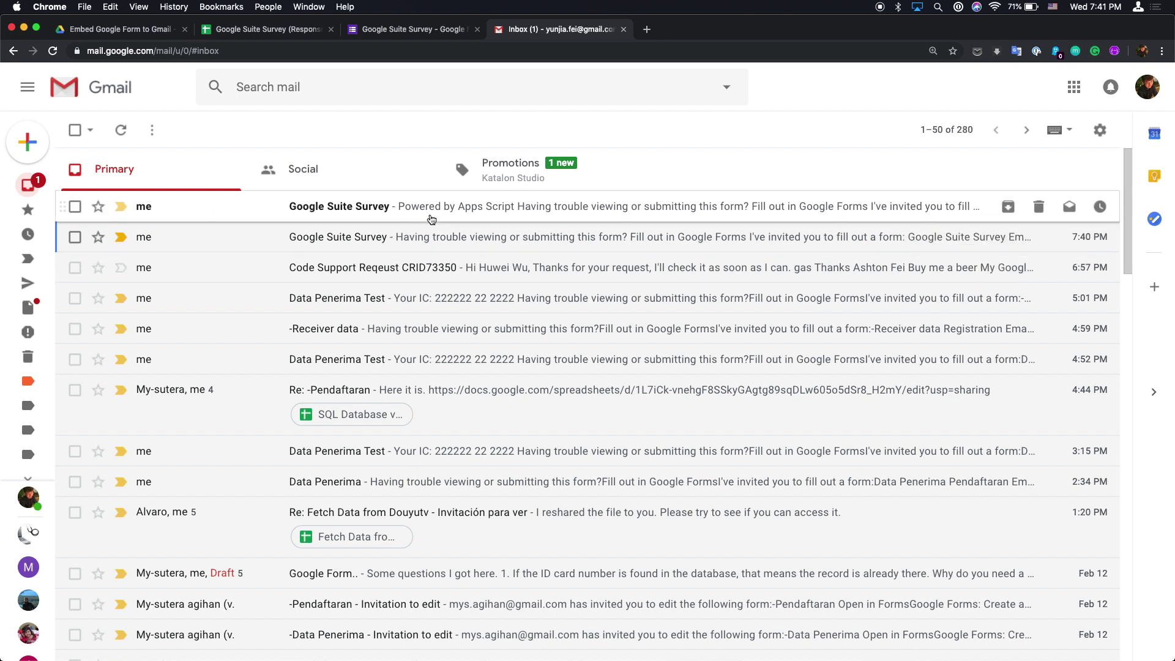
click(430, 206)
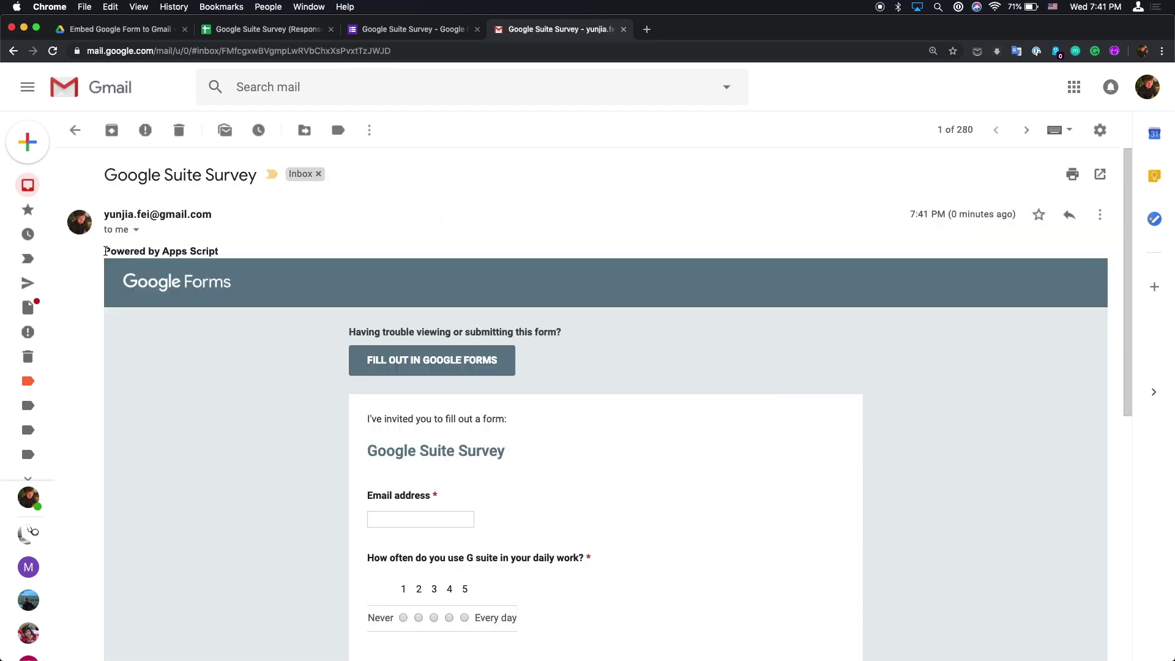
Step: Highlight the 'Powered by Apps Script' line and dismiss the translation popup
drag(105, 251, 226, 252)
click(220, 257)
drag(219, 251, 104, 250)
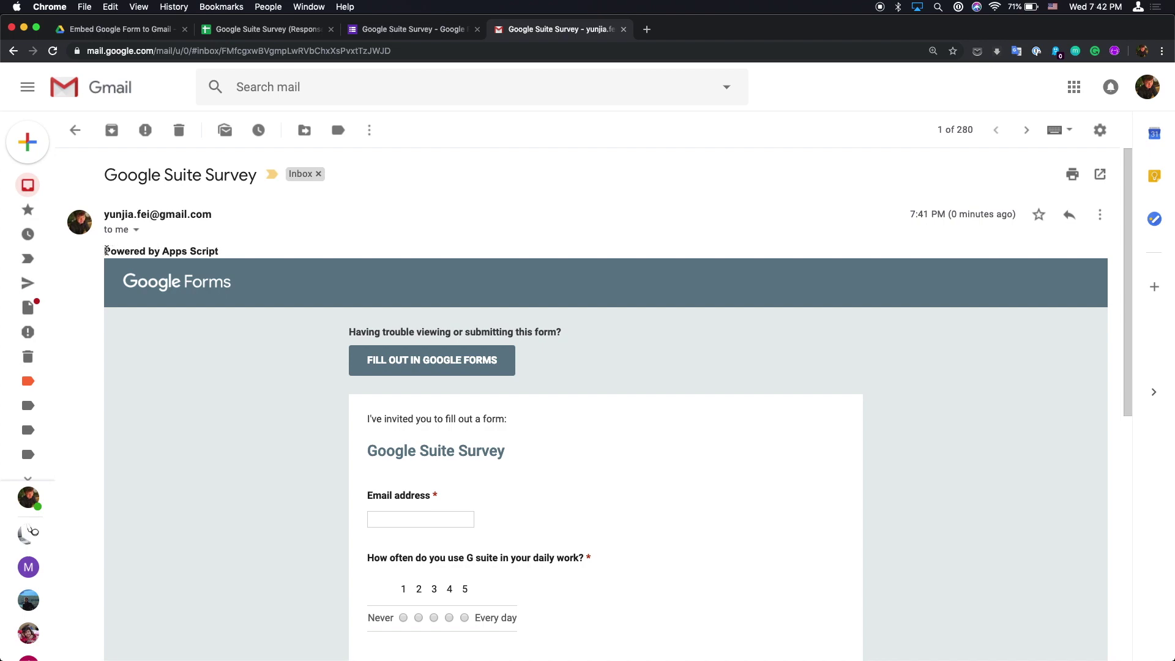
click(242, 254)
scroll(290, 421, down, 10)
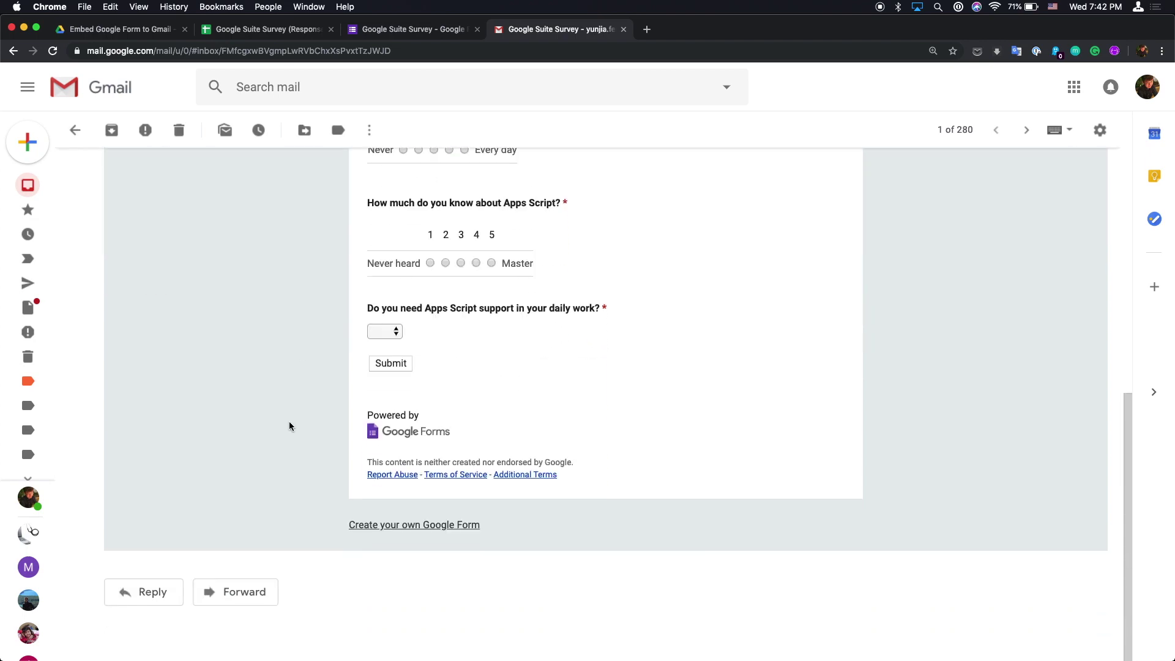
scroll(286, 457, up, 10)
scroll(286, 457, down, 4)
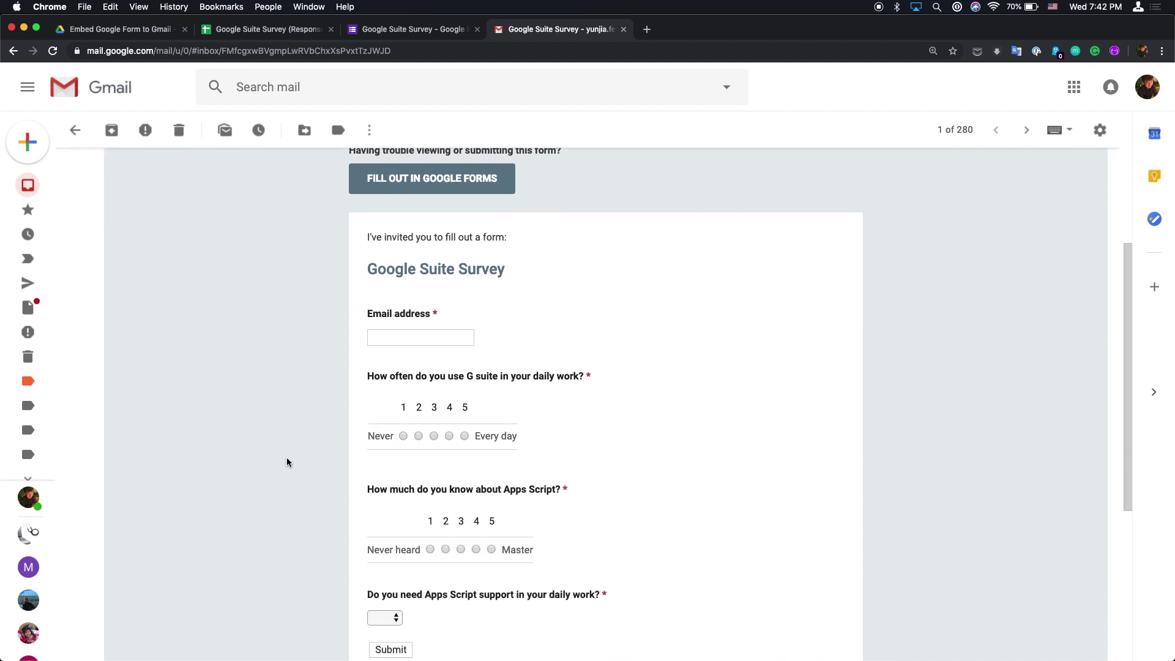
scroll(287, 462, down, 5)
scroll(287, 461, down, 5)
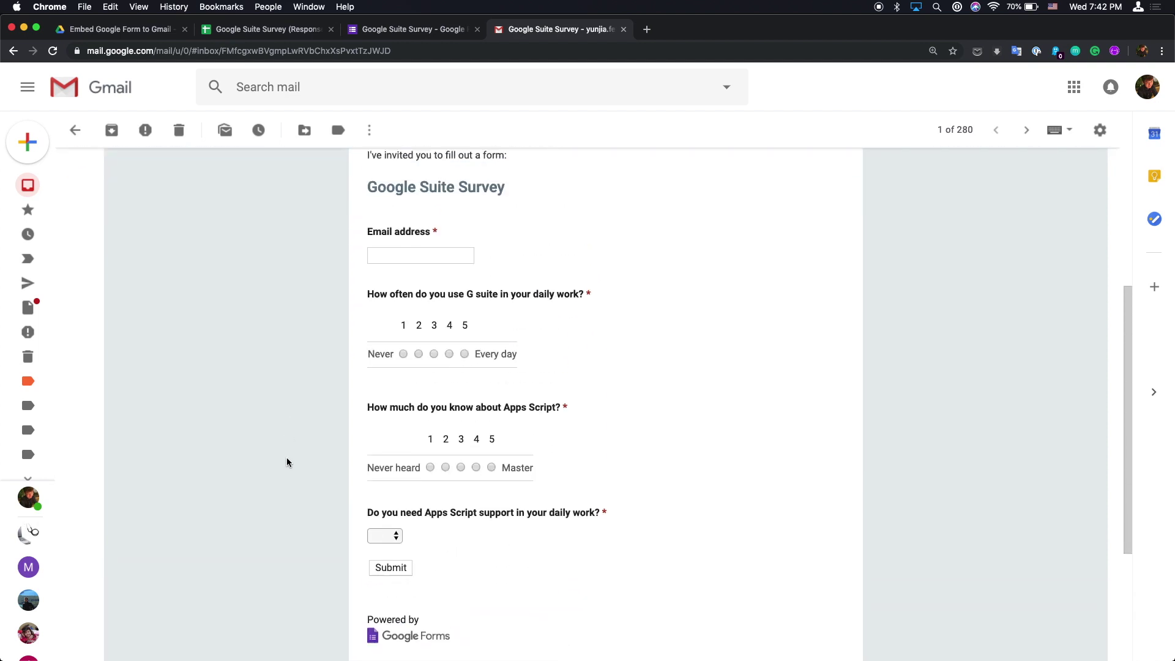
Step: View and close the survey form's Send dialog in Google Forms without sending, then return to Gmail
click(395, 30)
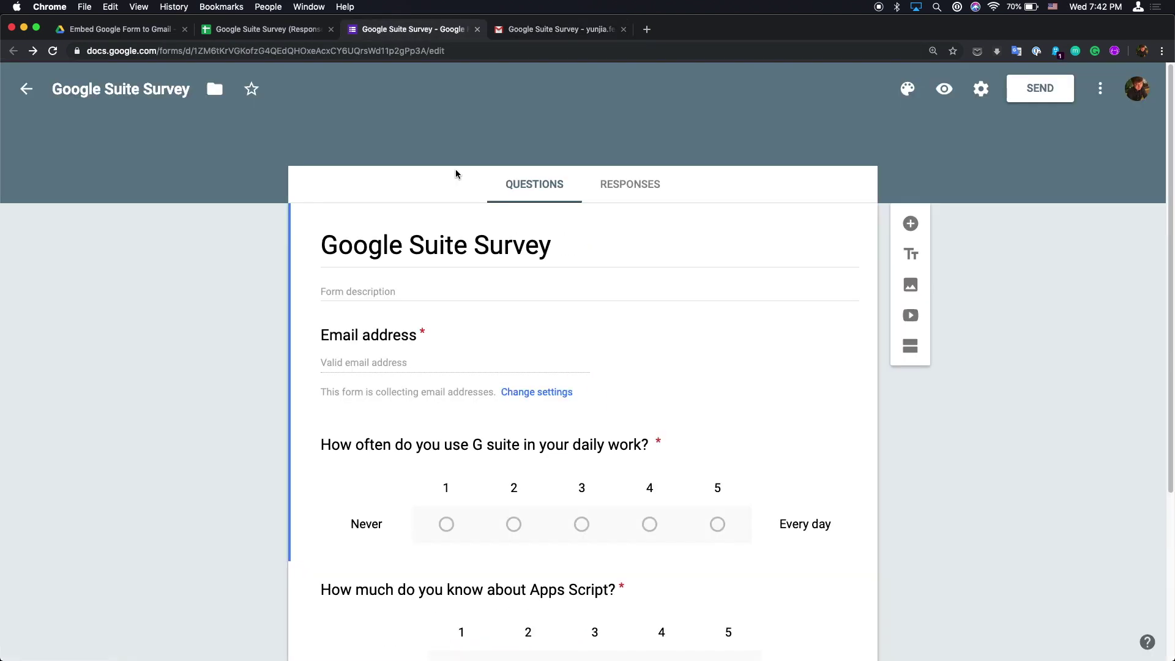
click(1040, 88)
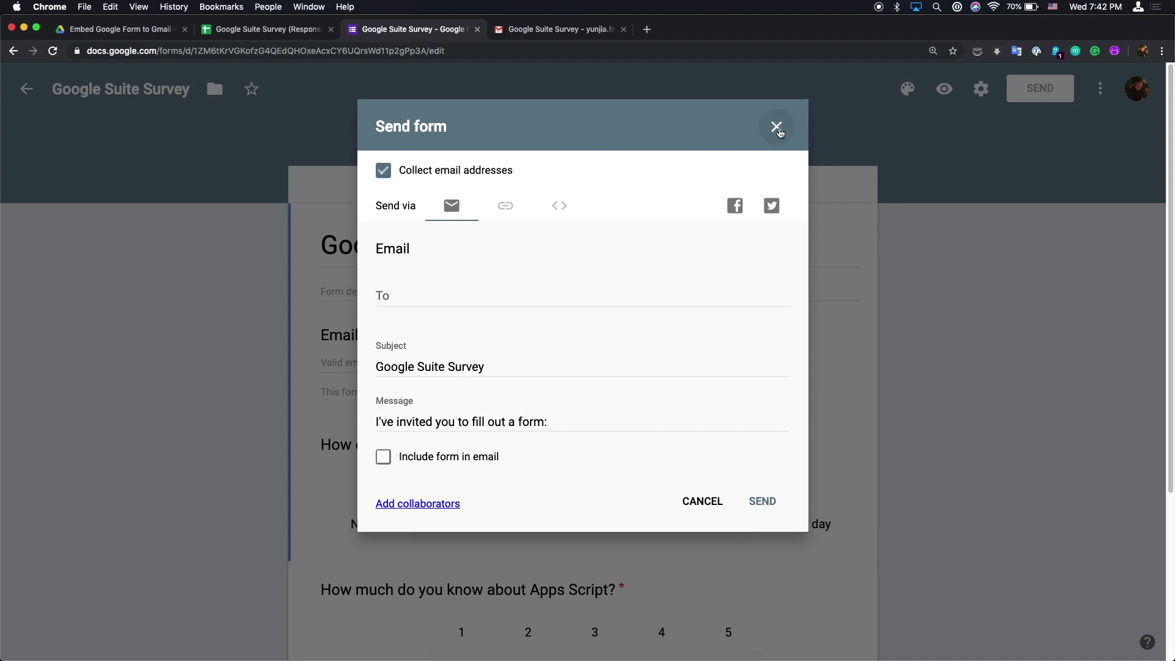
click(776, 127)
click(551, 29)
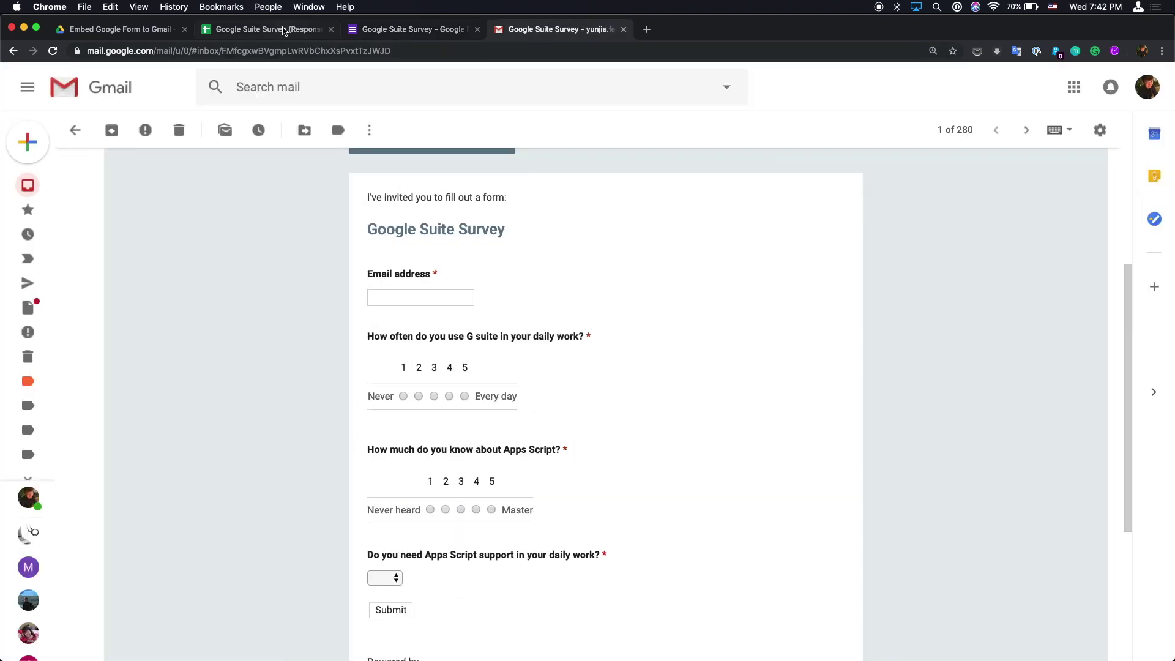
Step: Open the older Google Suite Survey email in Gmail, then bring up the responses spreadsheet
click(267, 28)
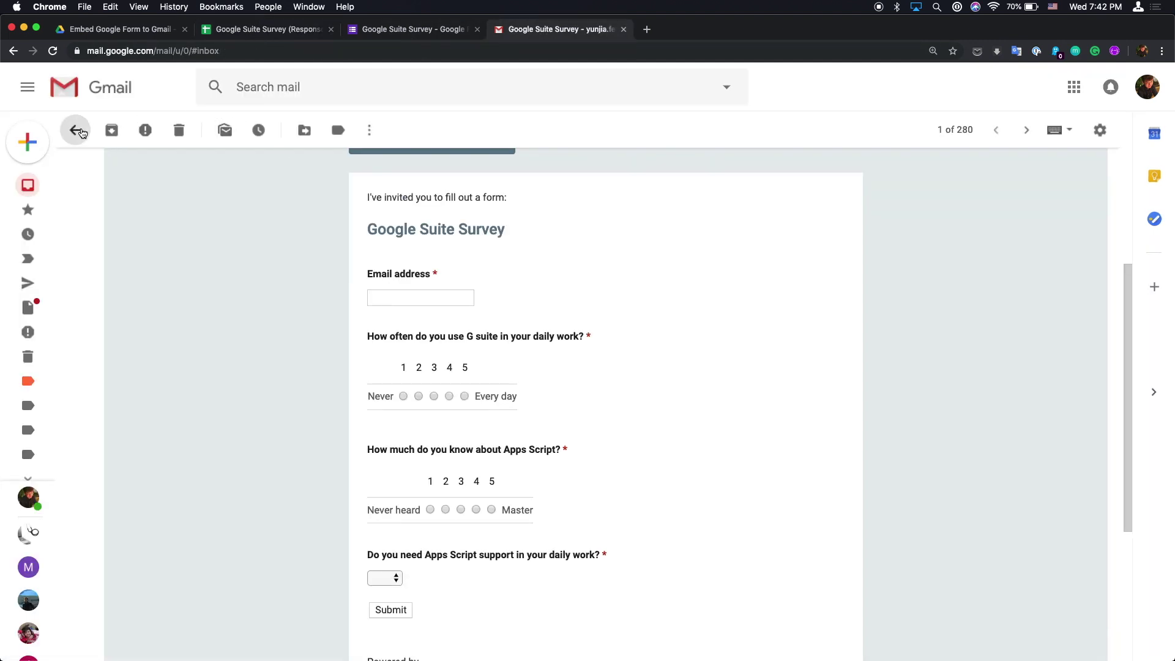
click(78, 132)
click(312, 236)
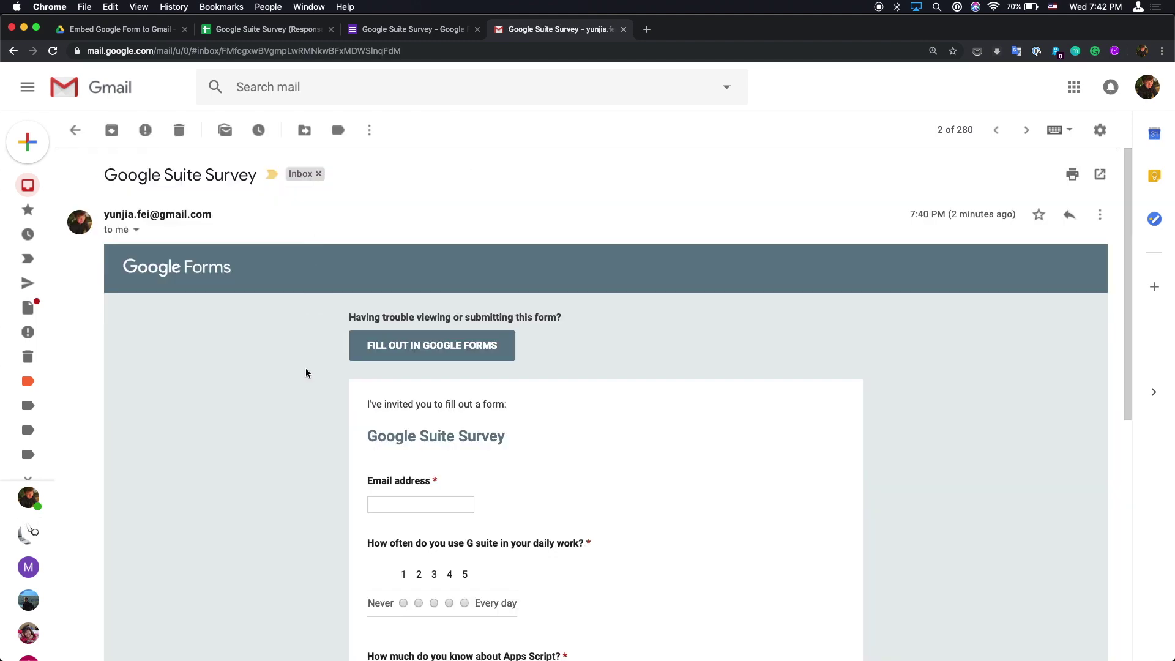
scroll(298, 434, down, 5)
scroll(298, 433, down, 5)
scroll(298, 434, up, 10)
click(266, 28)
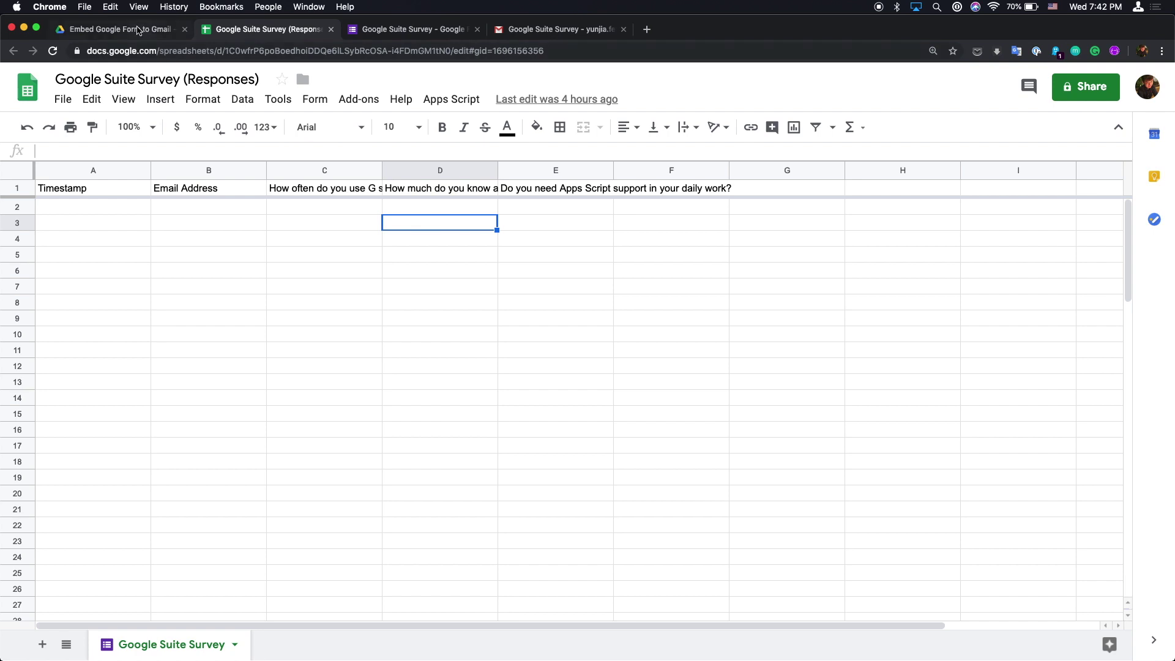
Step: Create a blank Google Sheets spreadsheet from the Embed Google Form to Gmail Drive folder
click(120, 28)
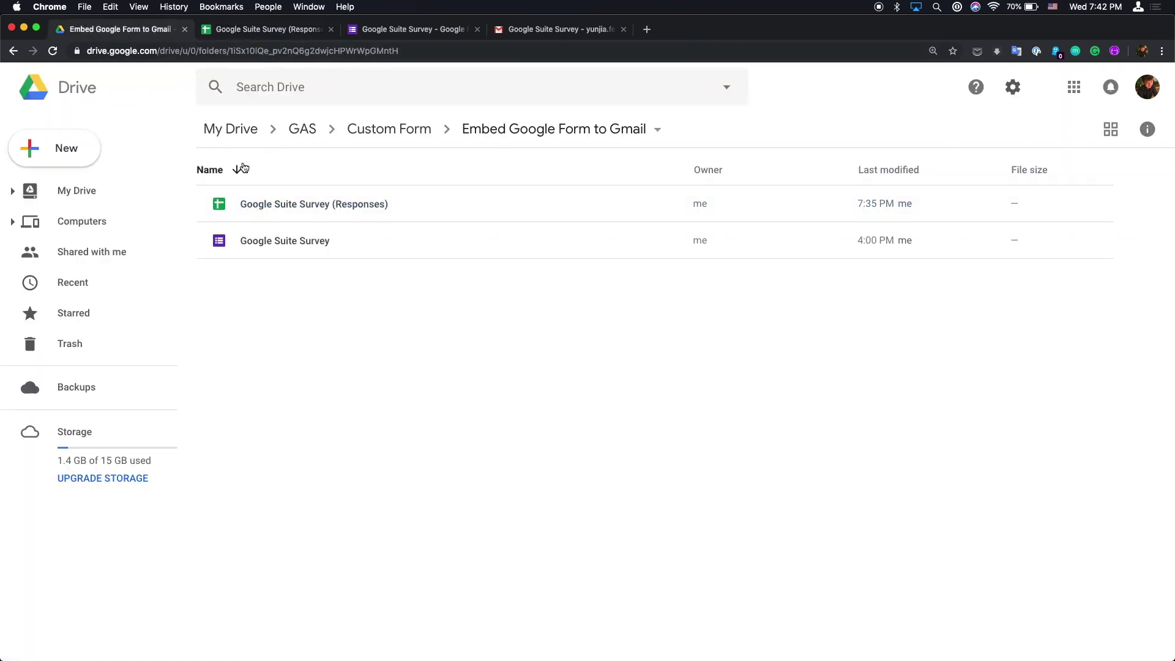
click(78, 153)
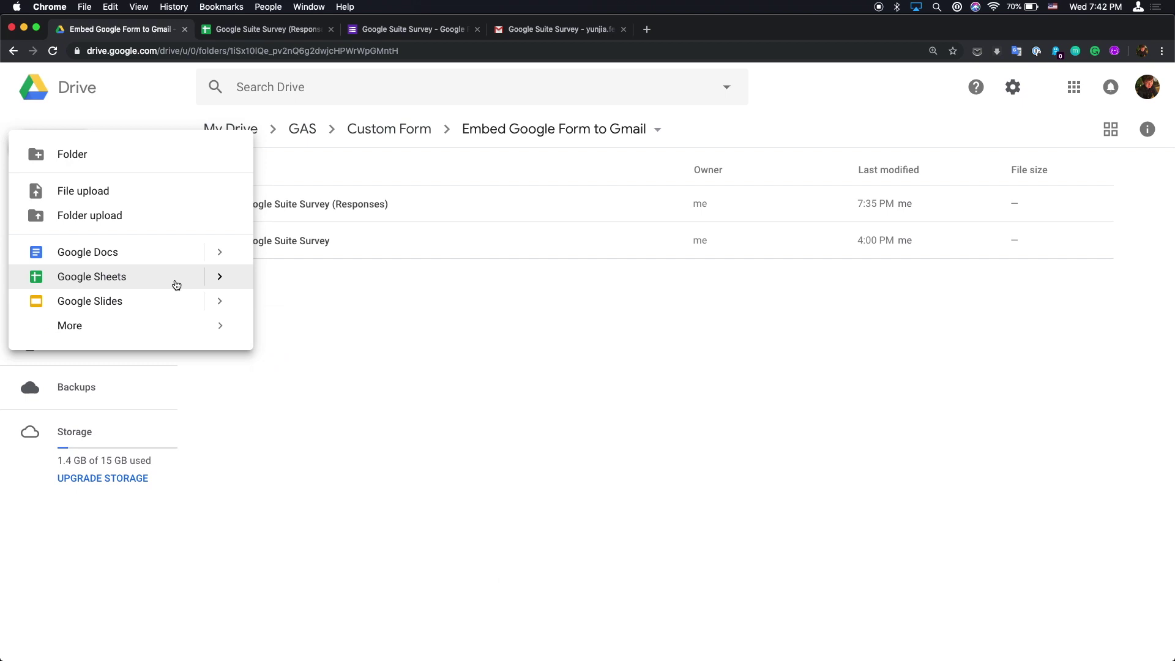
click(92, 276)
click(119, 29)
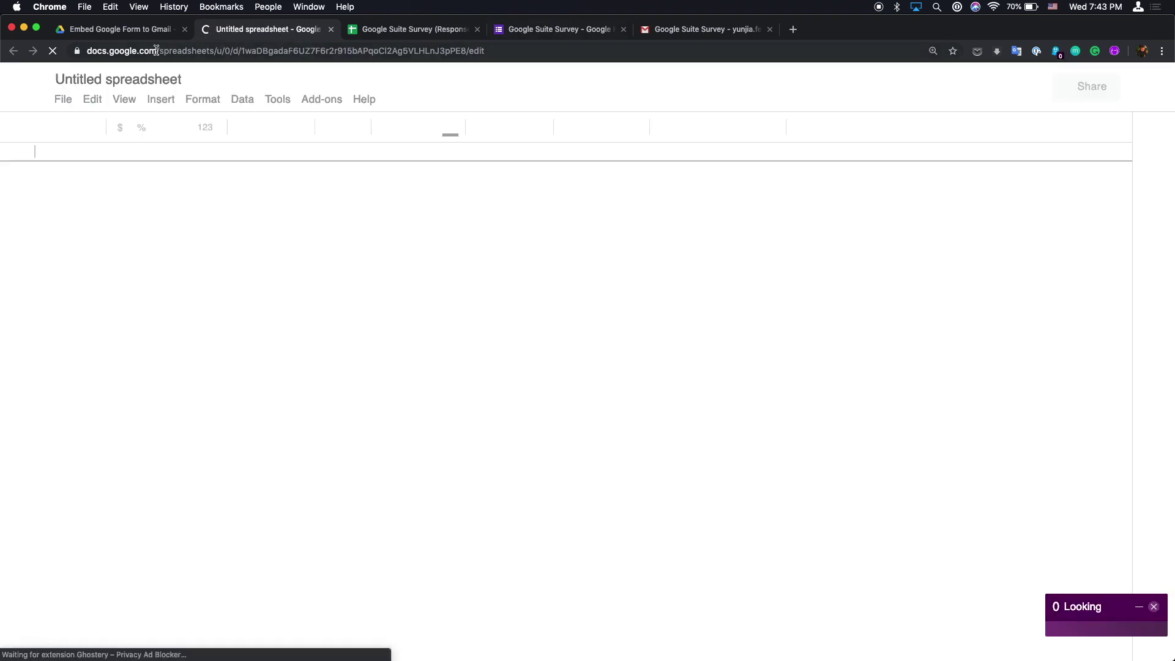
click(137, 28)
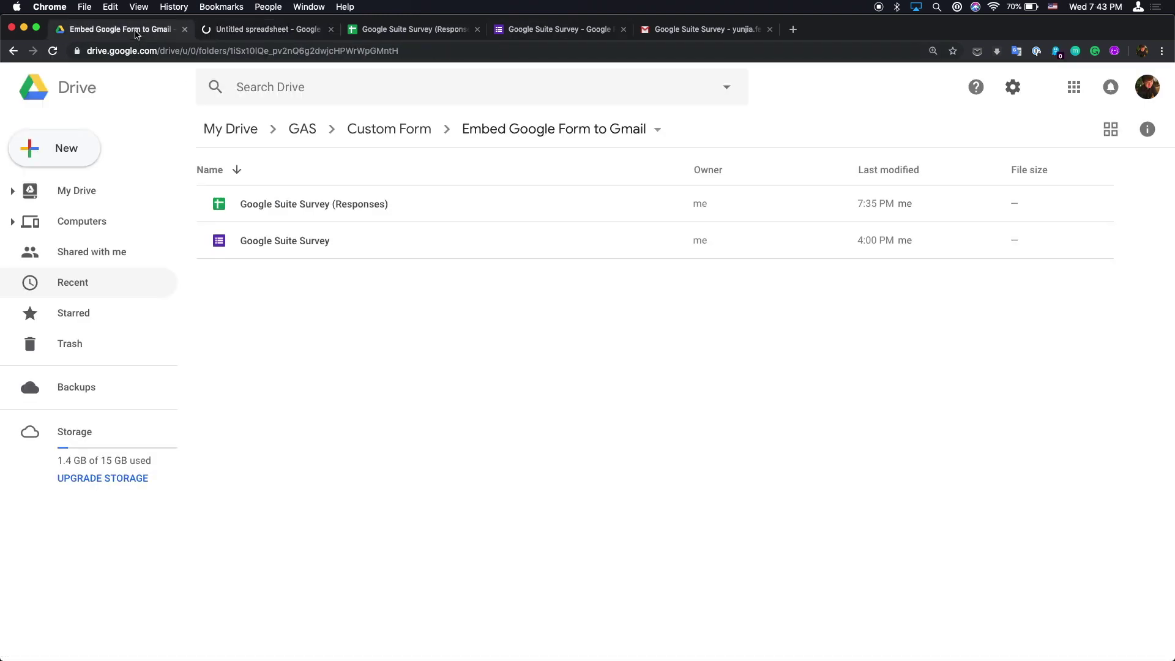
click(267, 28)
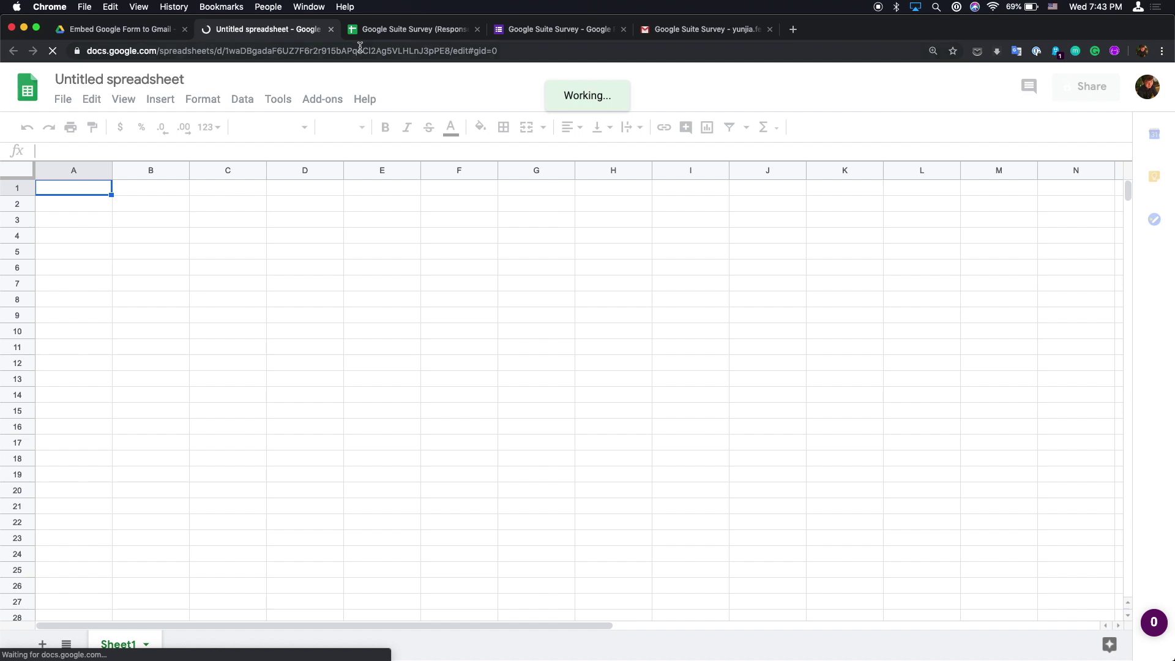
Step: Close the survey responses spreadsheet and title the new one 'Embed Google Form to Gmail'
click(413, 29)
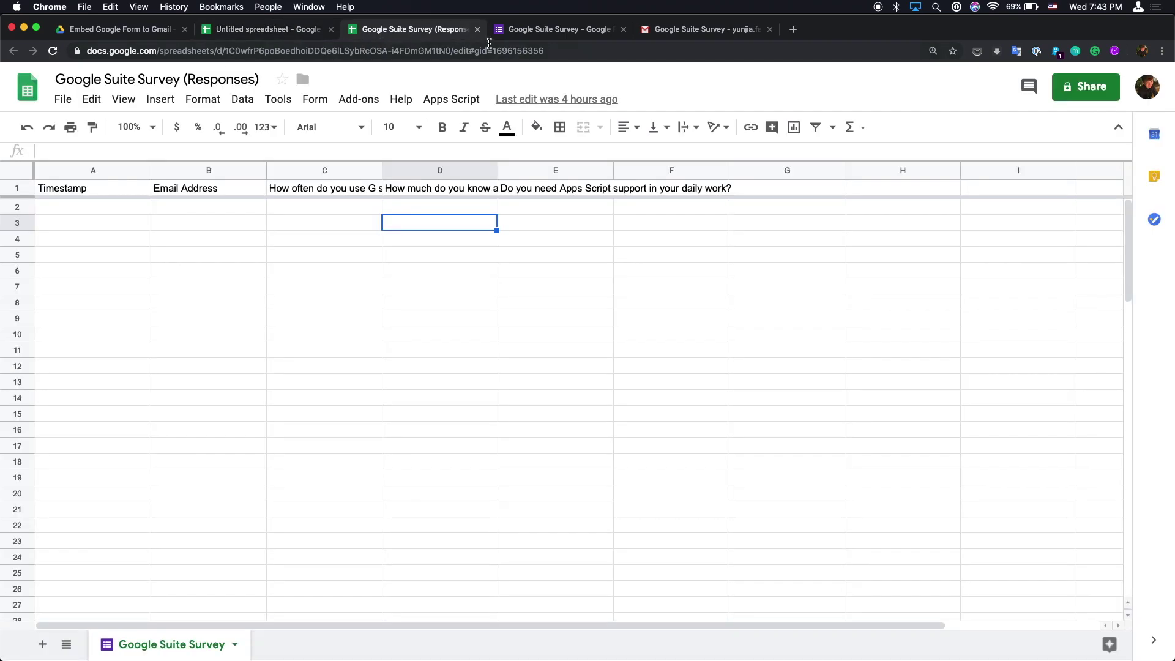
click(476, 29)
click(267, 28)
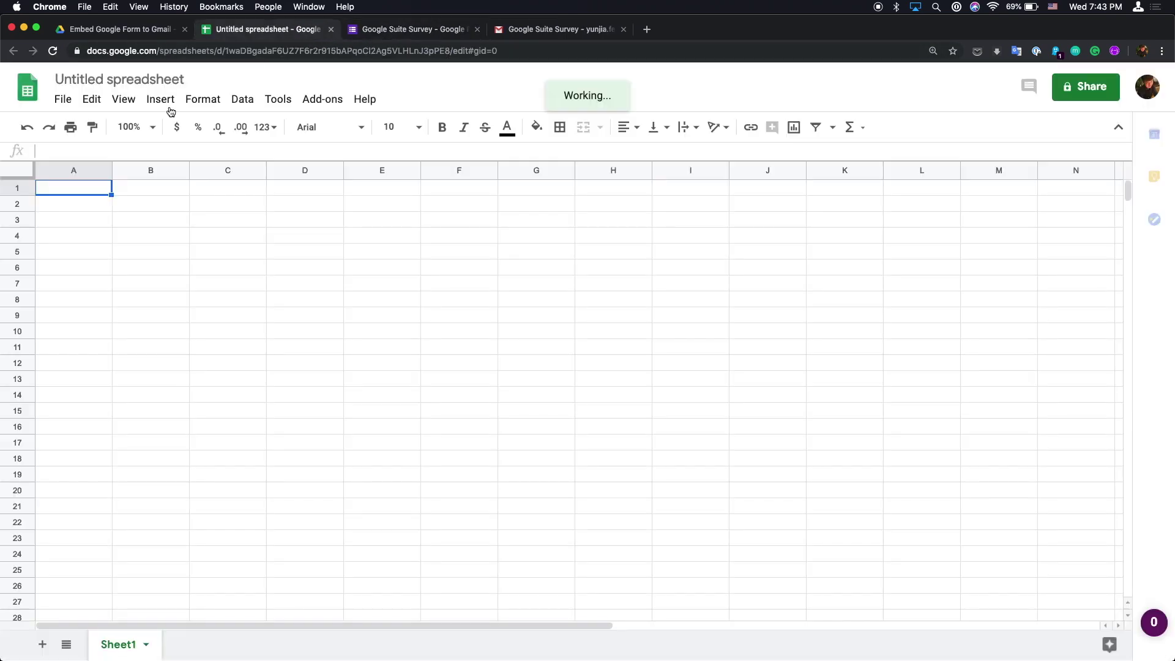
click(119, 79)
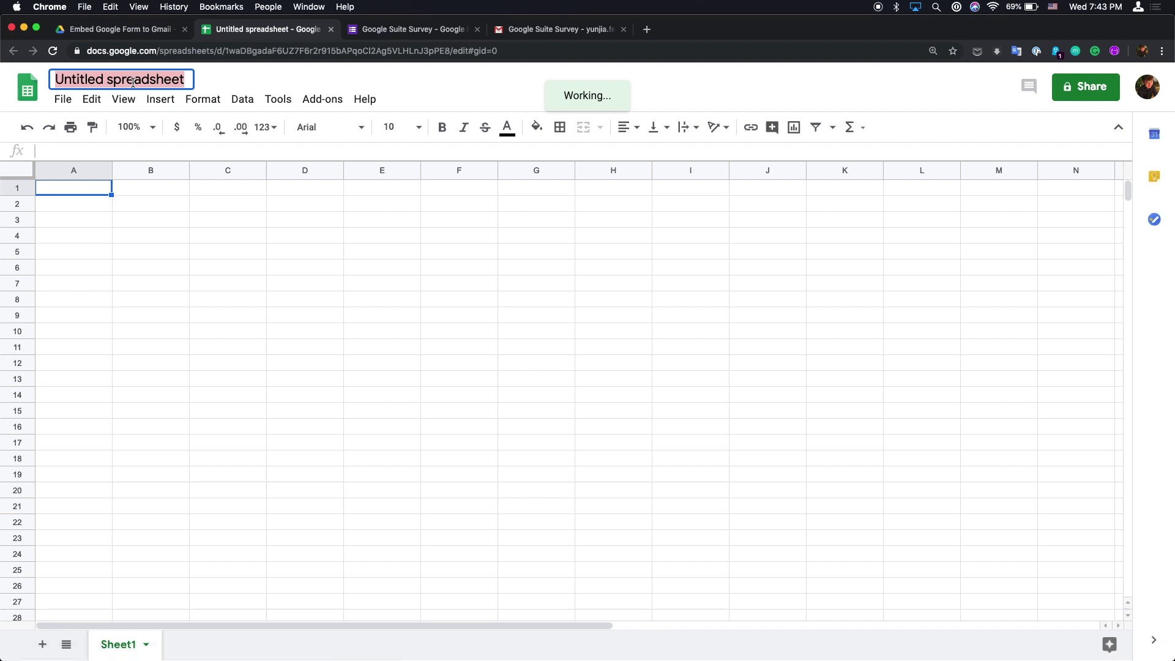
text(Embed )
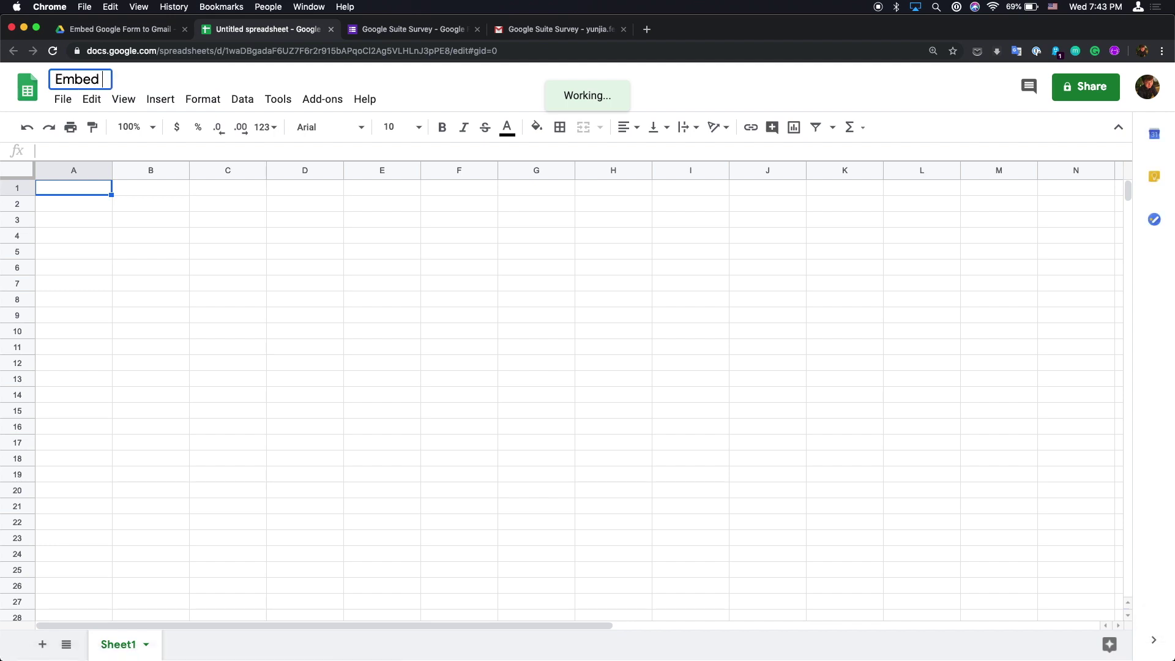
text(Google )
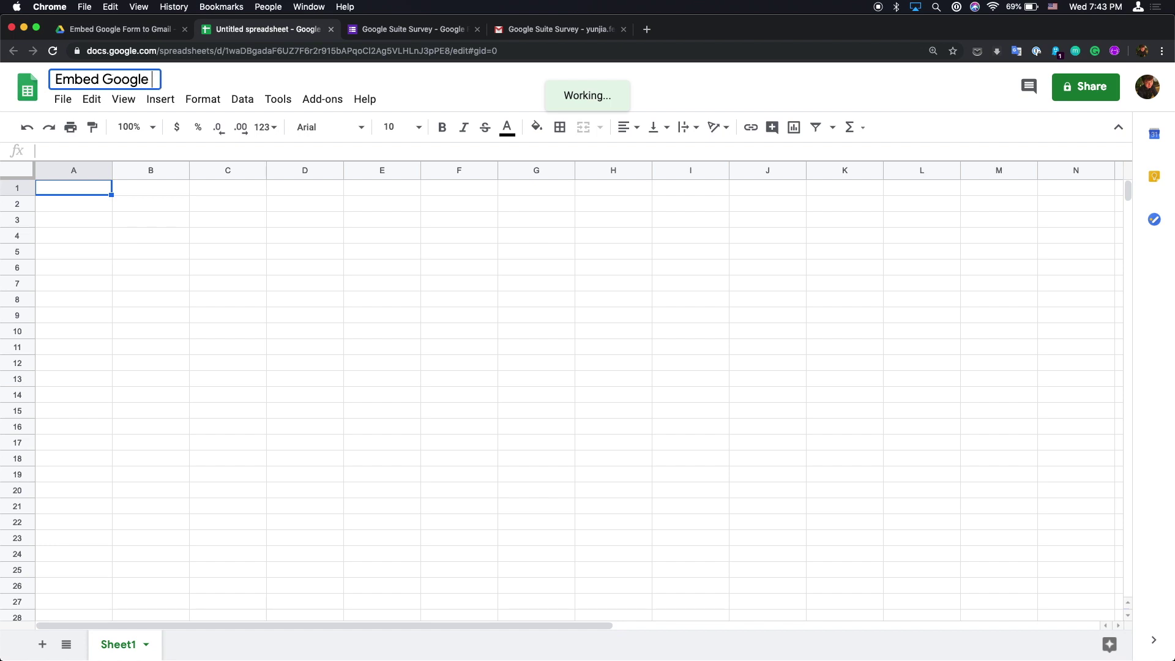
text(Form)
text( to Gmail)
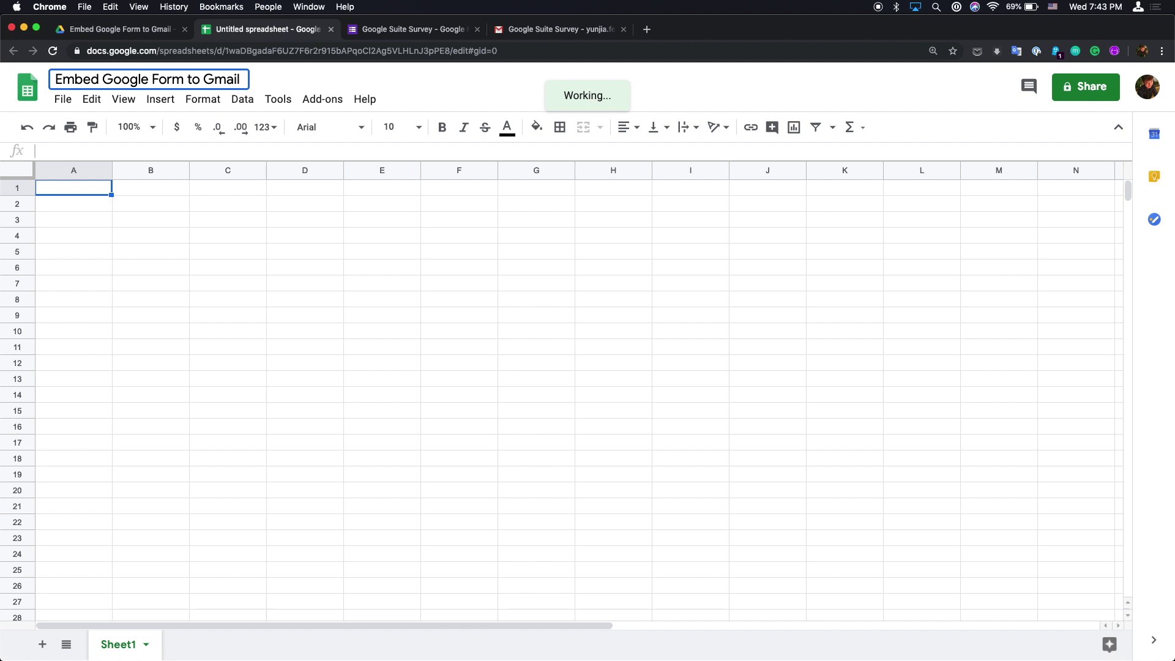
key(Return)
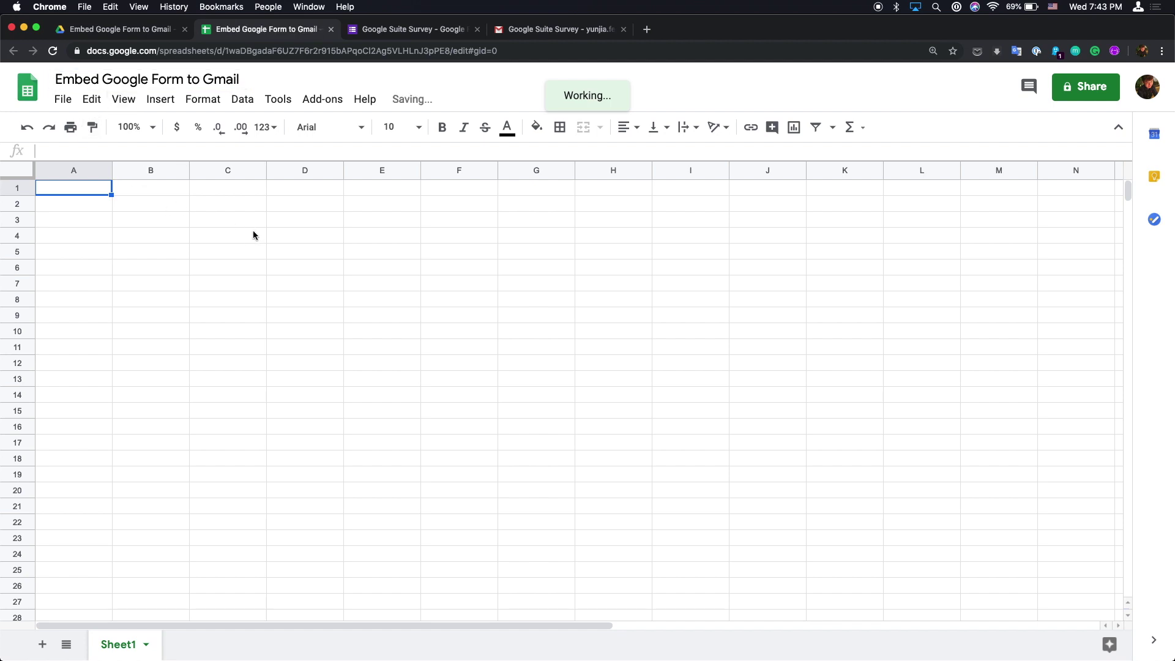
Step: Reopen the new spreadsheet's Tools menu to reach the script editor
click(278, 99)
click(181, 262)
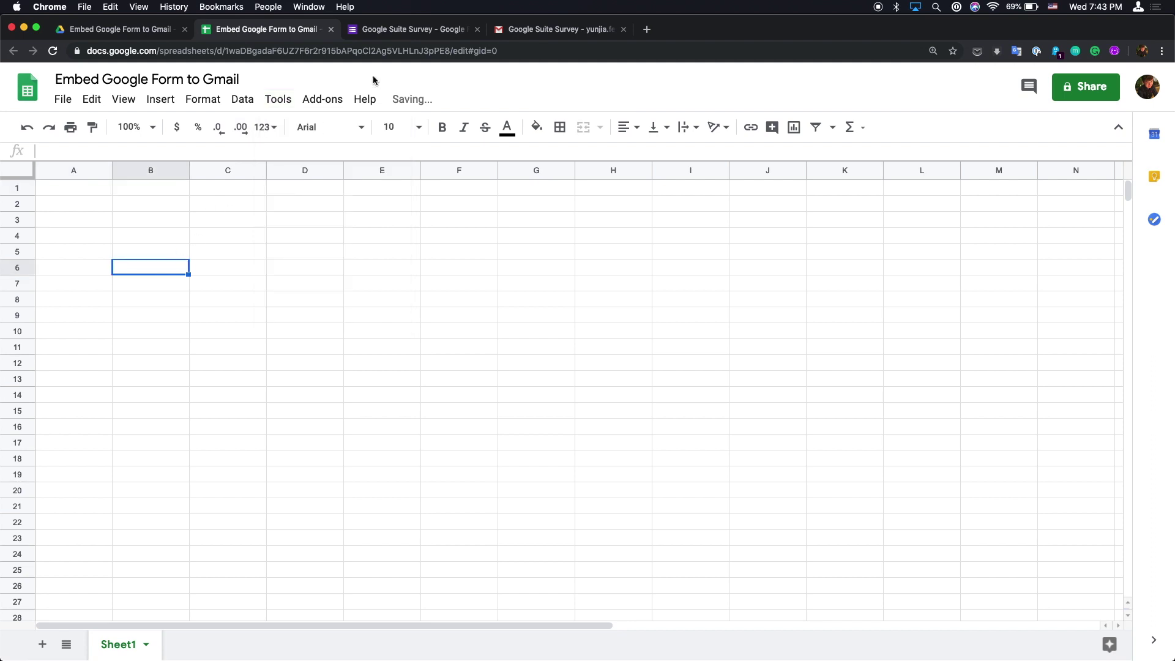
click(404, 29)
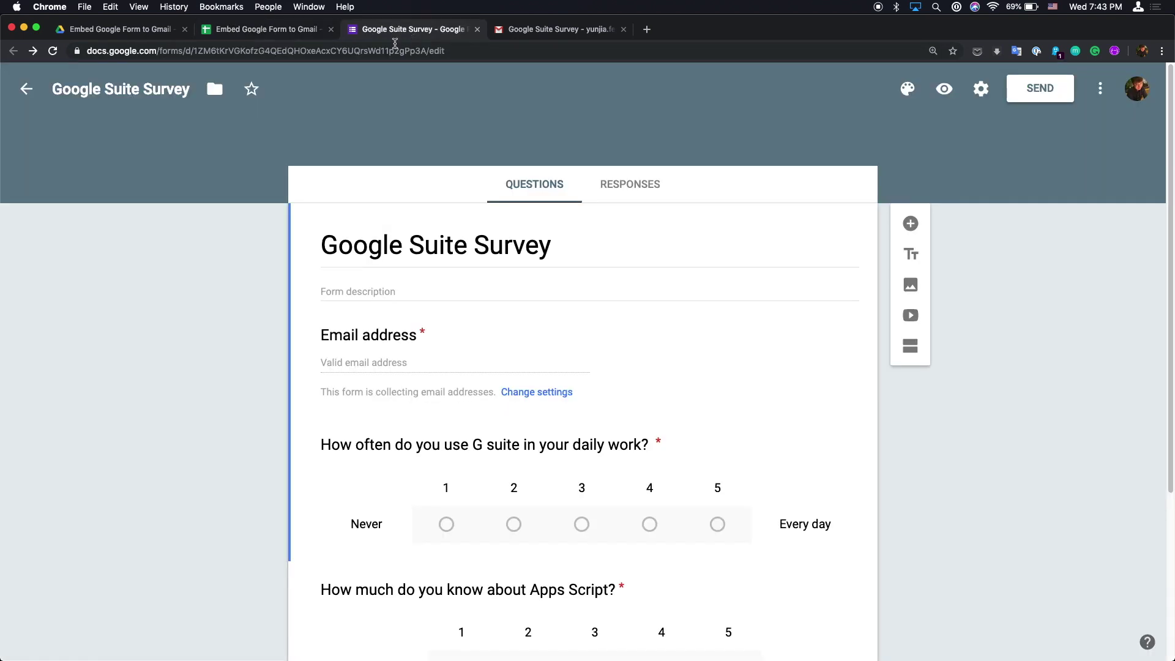
click(266, 30)
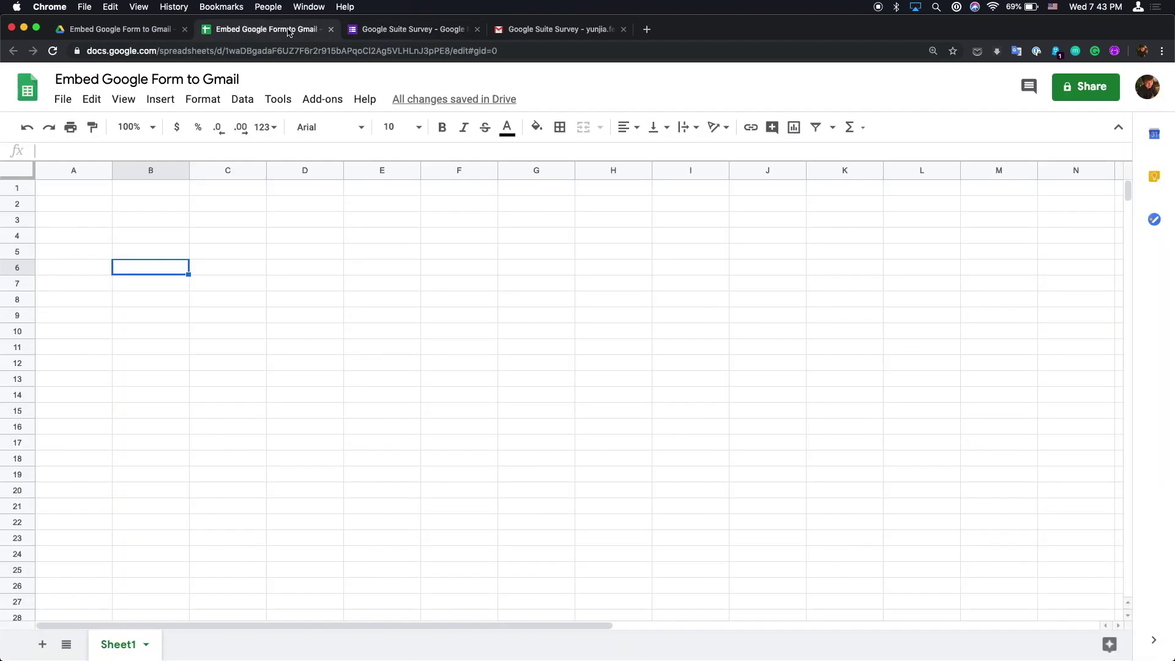
click(278, 97)
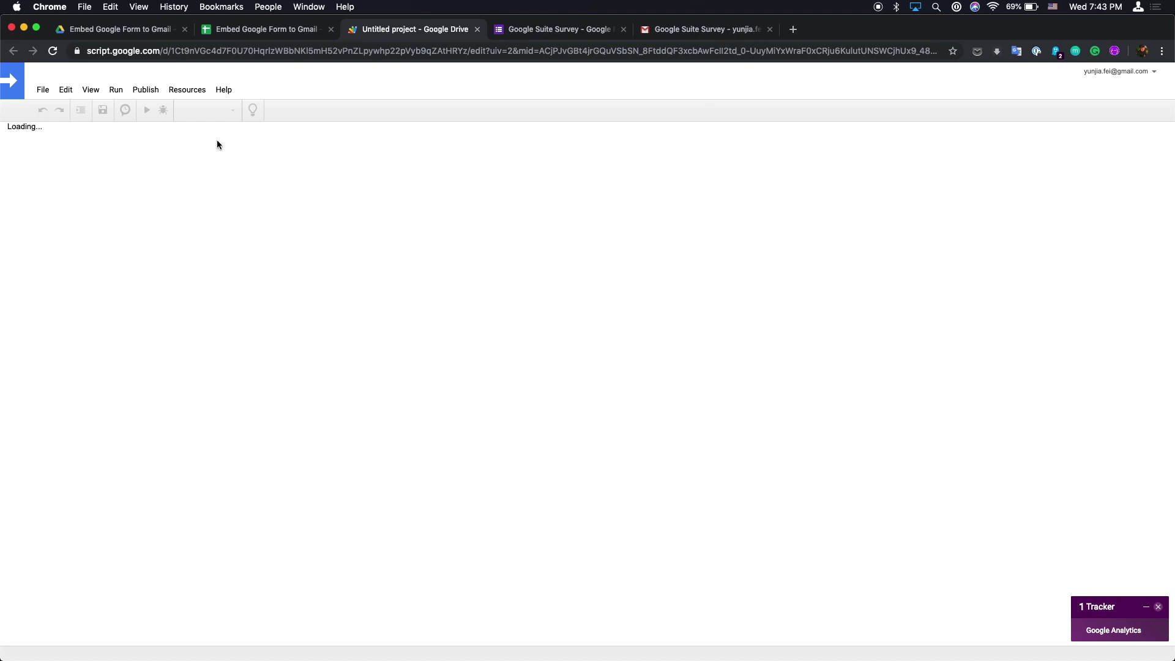
Step: Name the untitled script project 'Embed Google Form to Gmail'
click(93, 77)
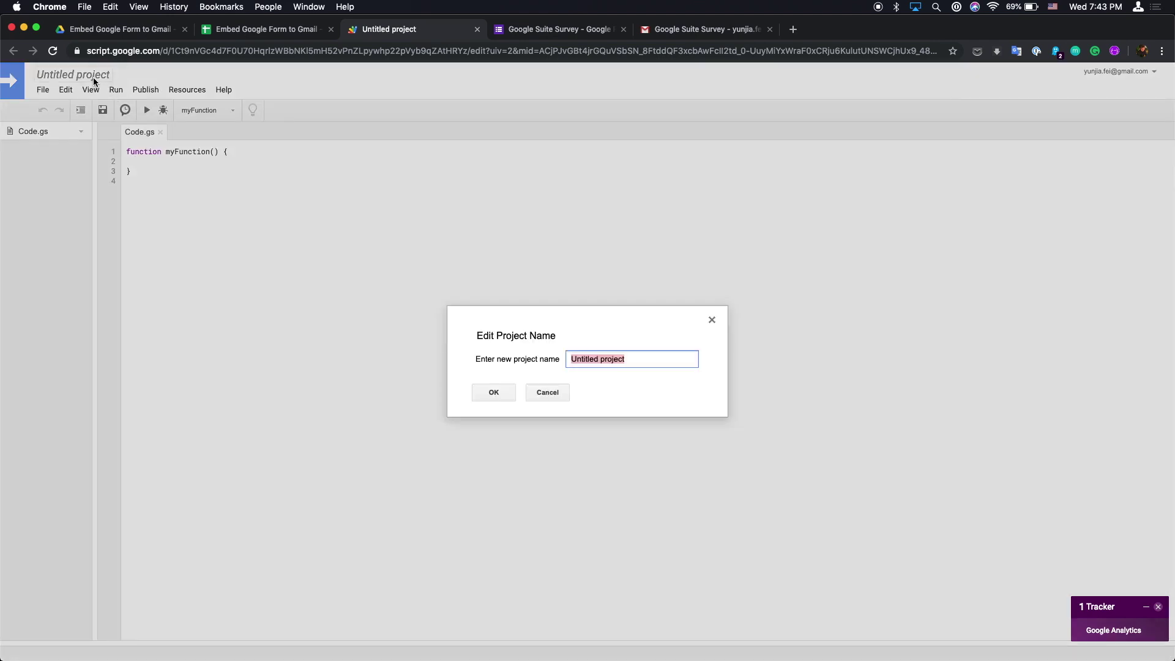
text(Embed Google Fo)
text(rm )
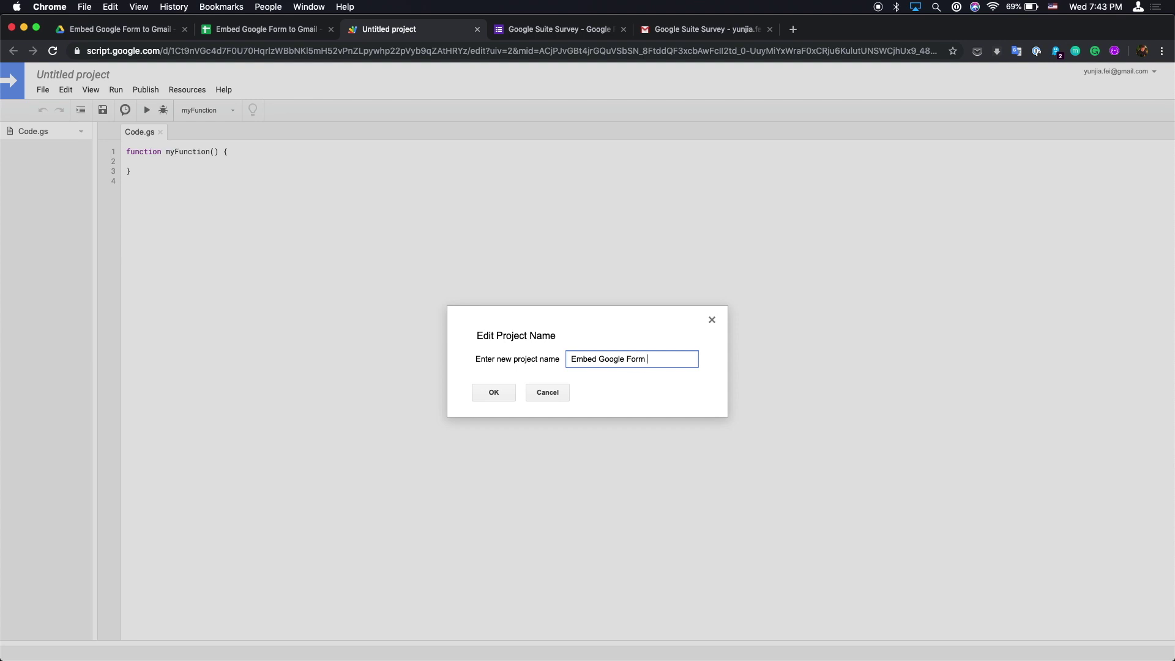
text(to Gmail)
click(491, 392)
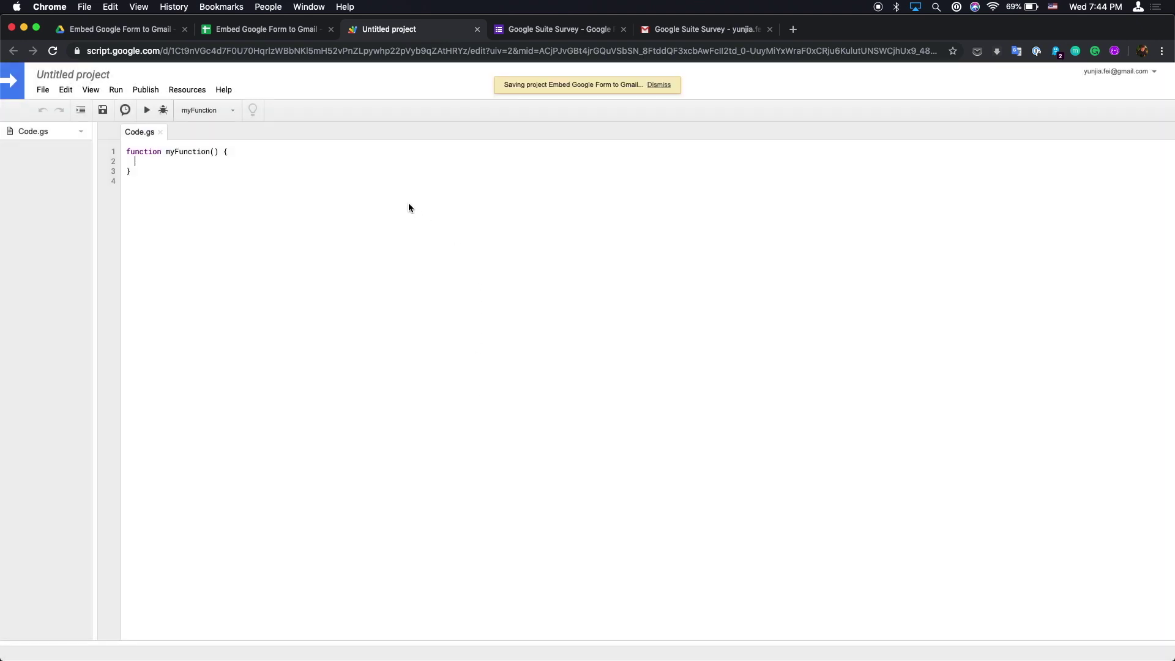
Step: Replace the starter code with the ui and ss SpreadsheetApp variable declarations and save
key(super+plus)
key(super+plus)
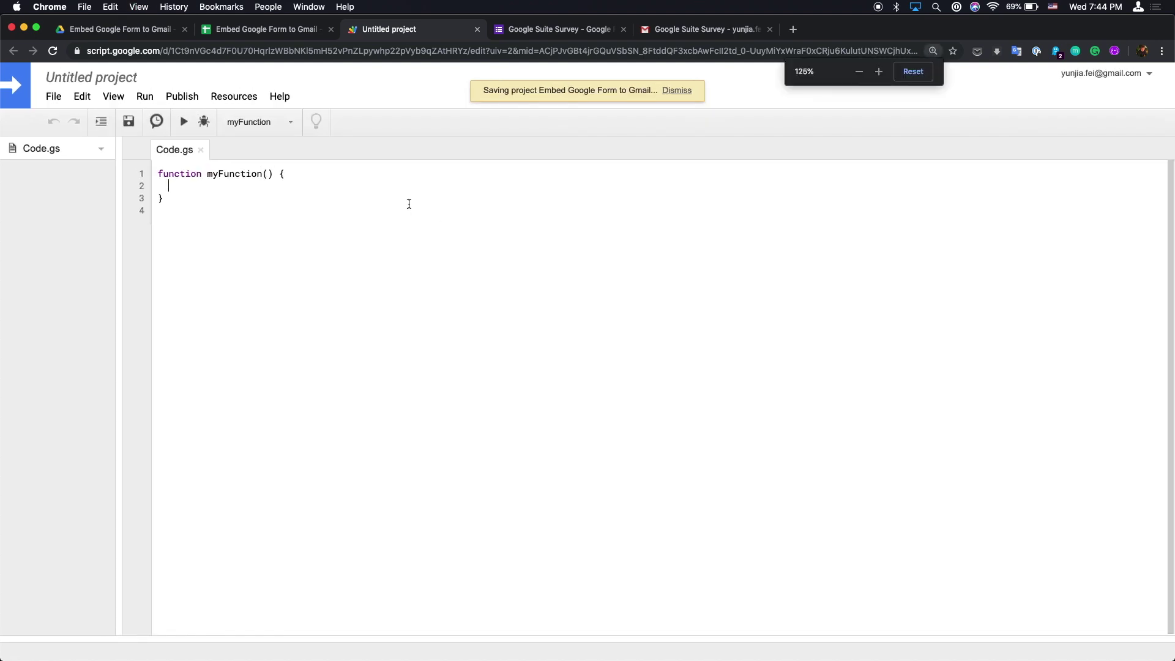
click(226, 183)
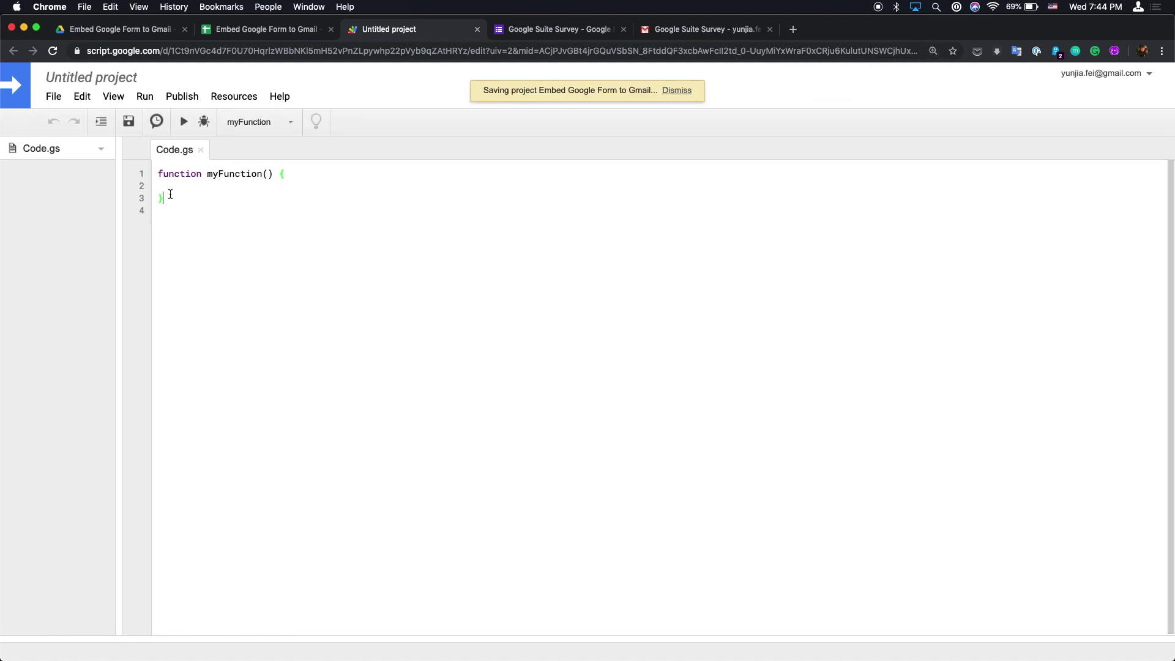
drag(169, 196, 139, 169)
text(v)
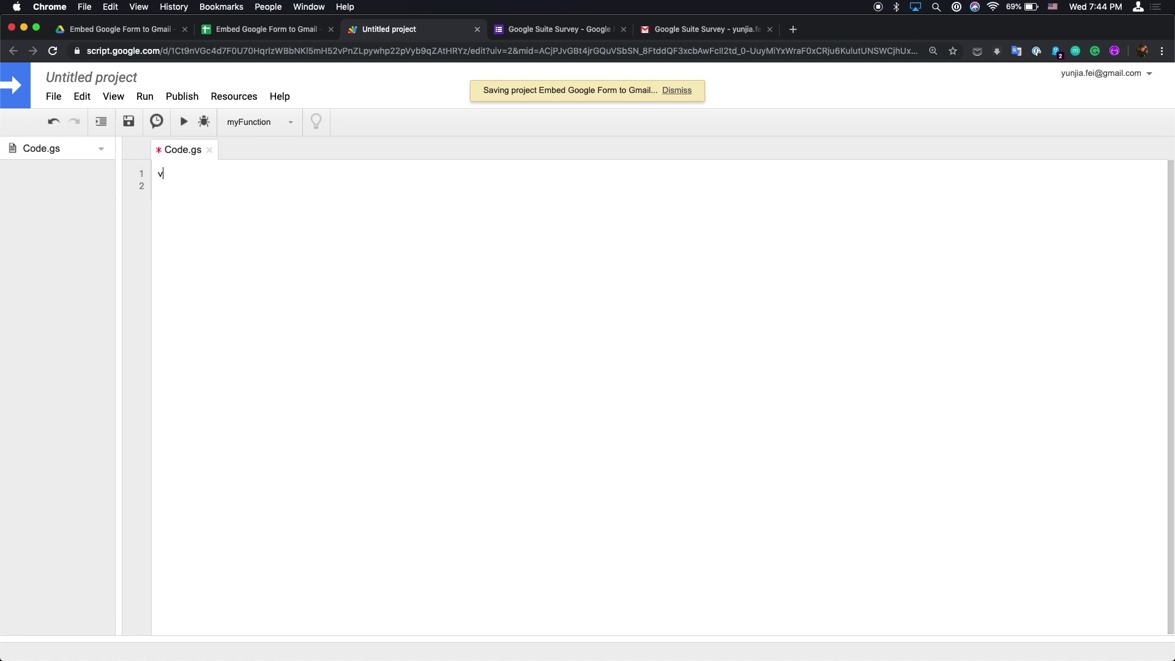
text(ar ui = )
text(Spreadsh)
text(eetApp)
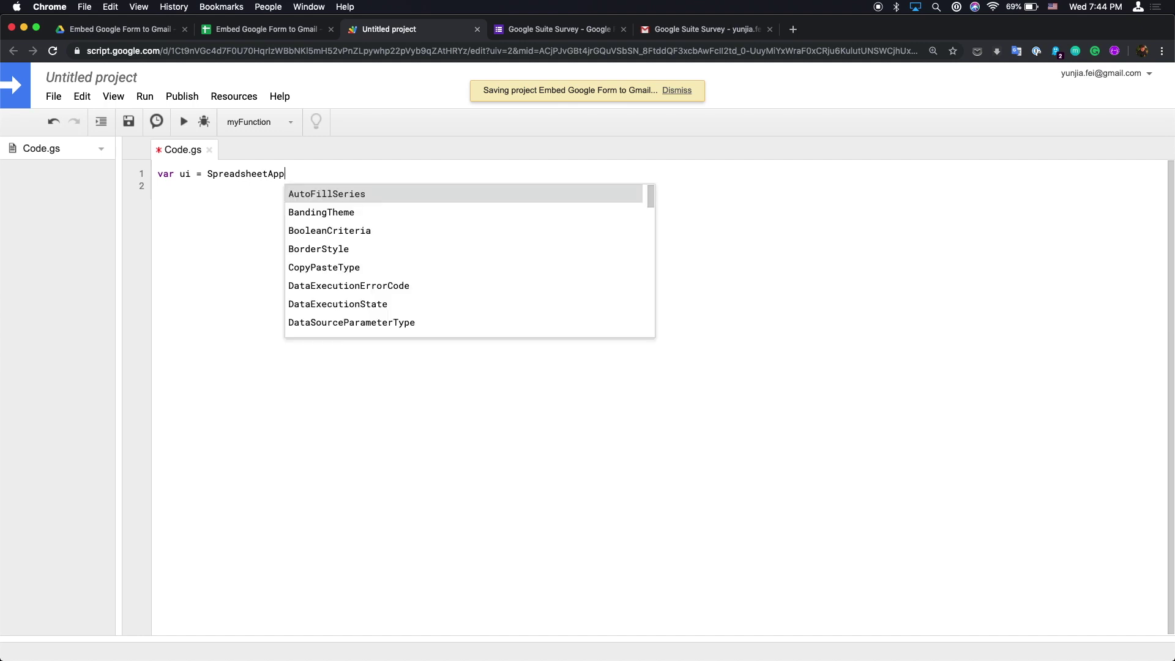
text(.getUi();)
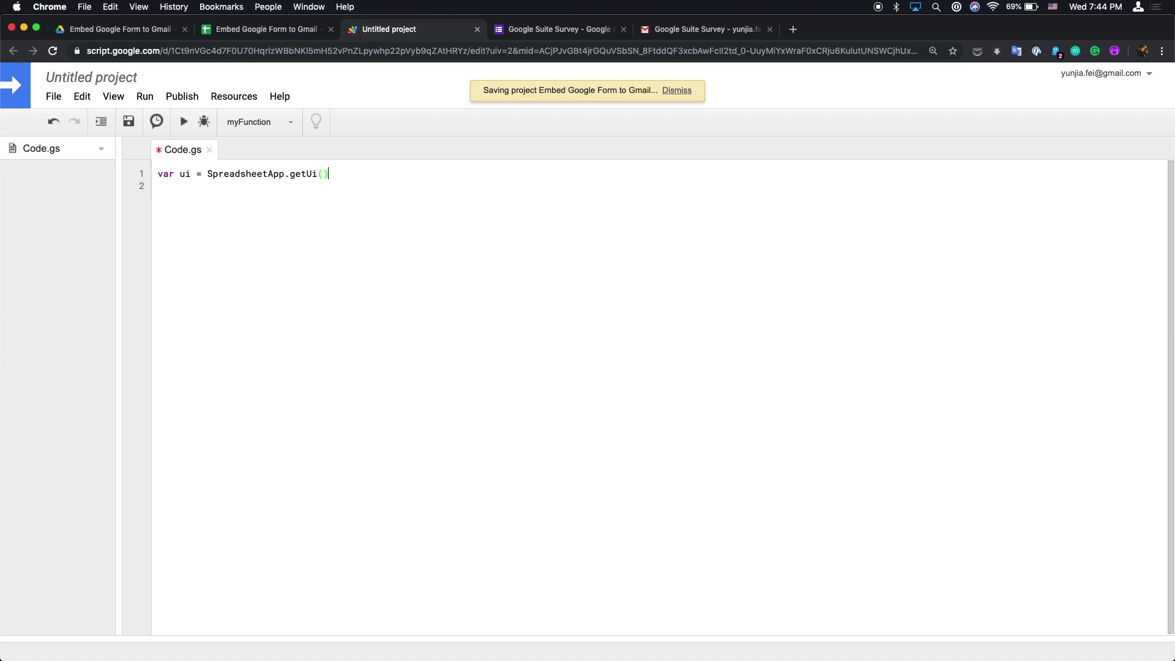
key(Return)
text(readsheetAp)
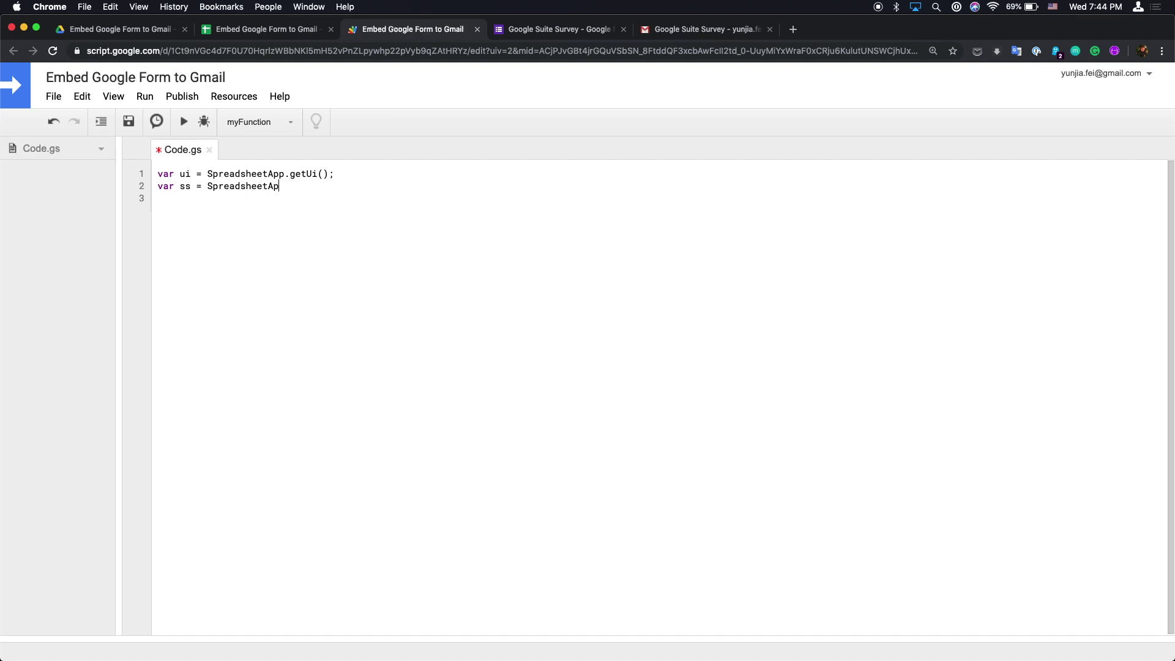
text(p.getActive();)
click(129, 121)
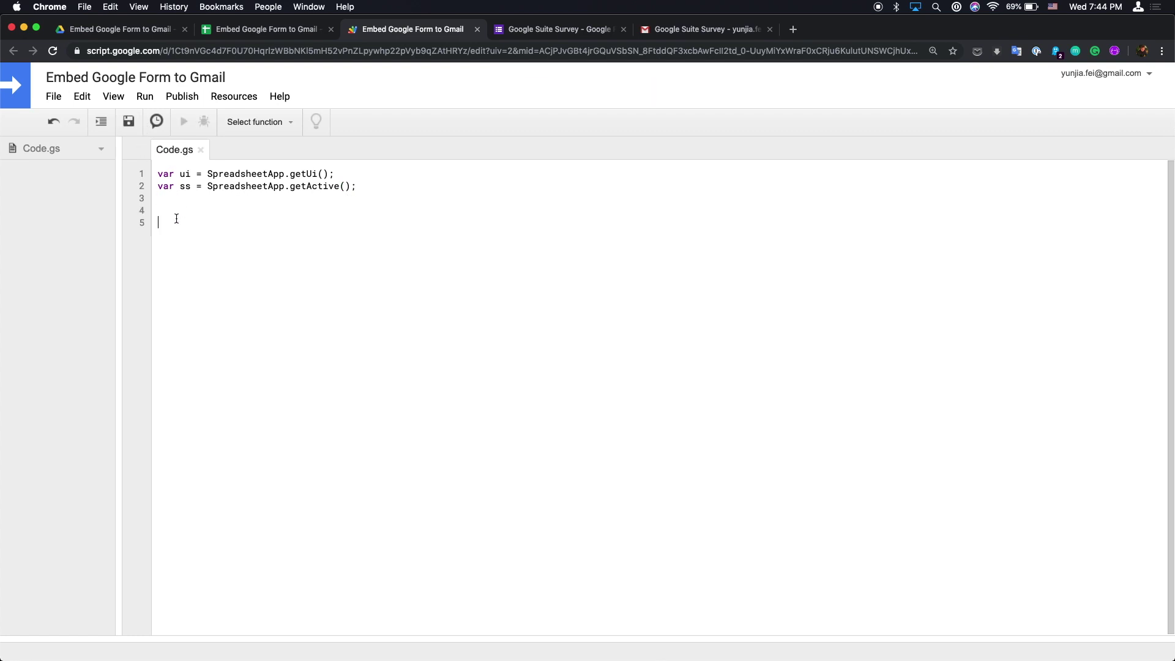
text(function )
text(Open)
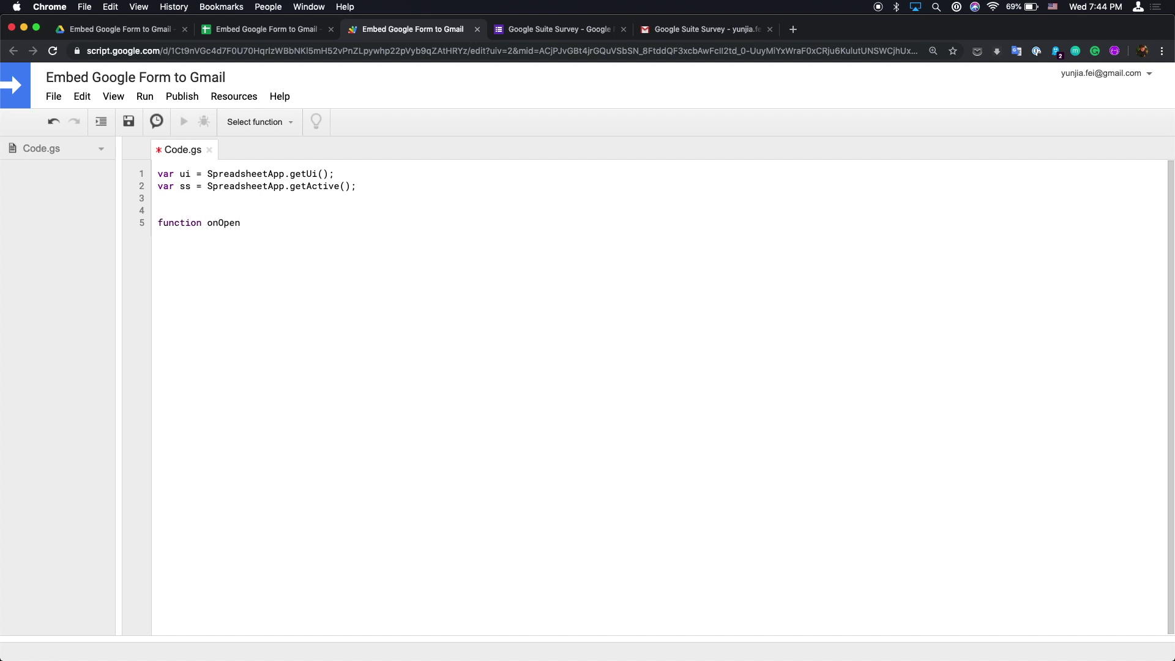
text(() {})
Step: Begin the onOpen body with ui.createMenu("Apps Script") using autocomplete
key(Return)
key(Return)
text(ui.)
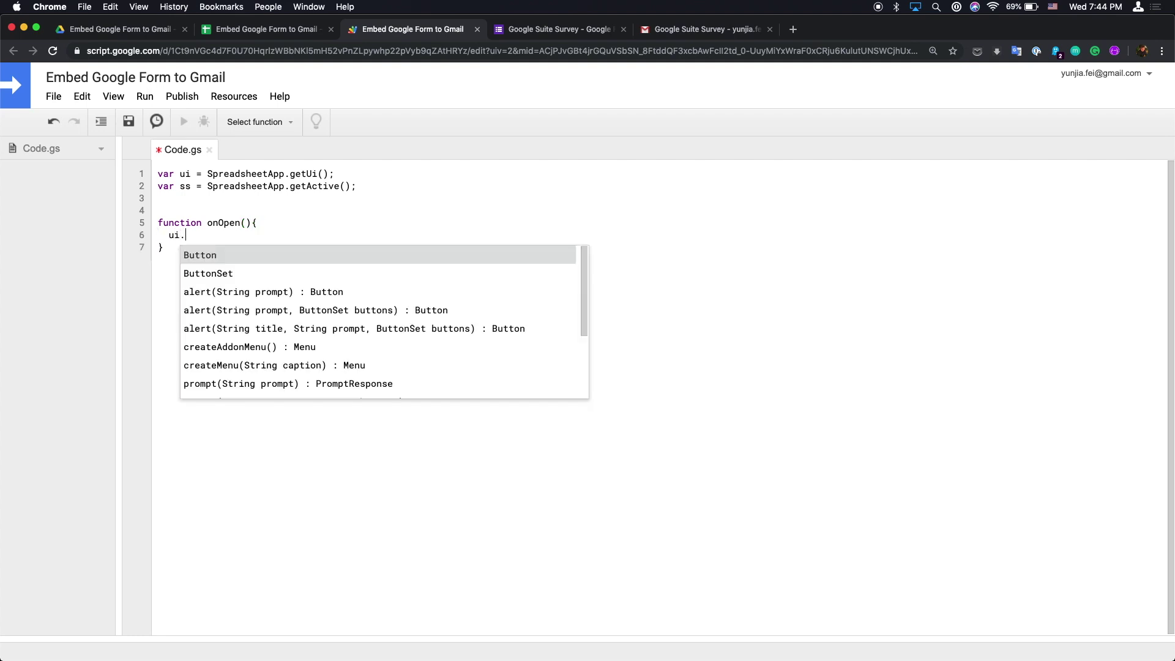
text(create)
key(Down)
key(Return)
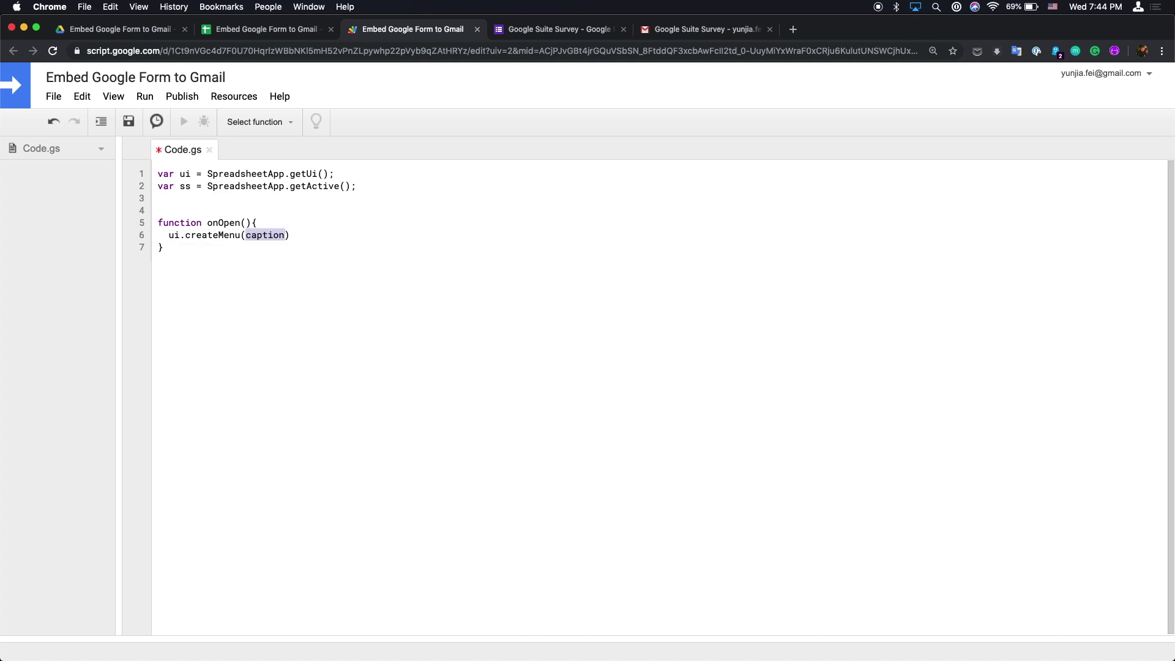
text("")
text(A)
text(pps Script)
key(Return)
text(.)
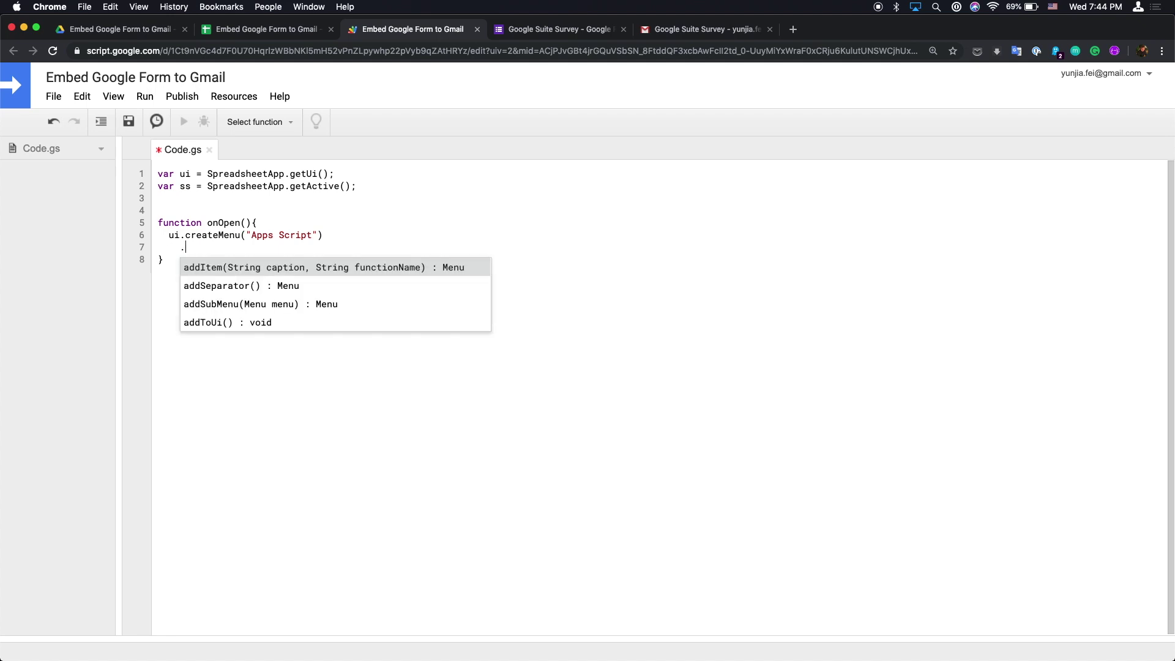
Step: Chain addItem("Send Form", "sendForm") and addToUi(), leaving blank lines below onOpen
key(Return)
key(shift+Right)
key(shift+Right)
key(shift+Right)
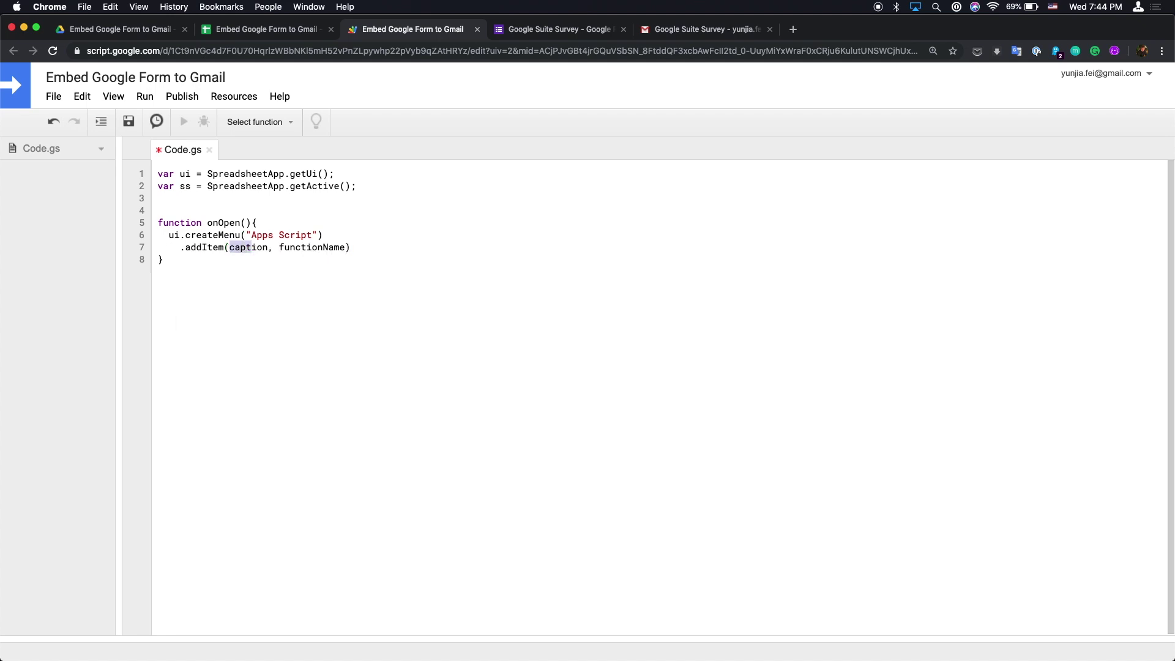
text("")
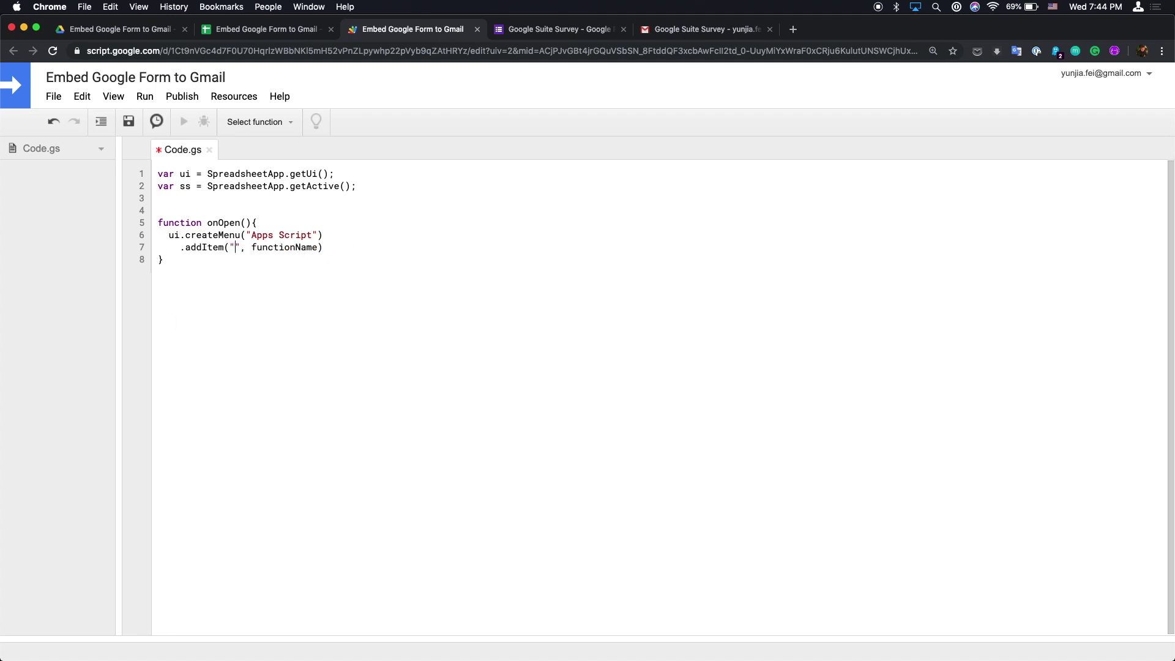
text(Send Form)
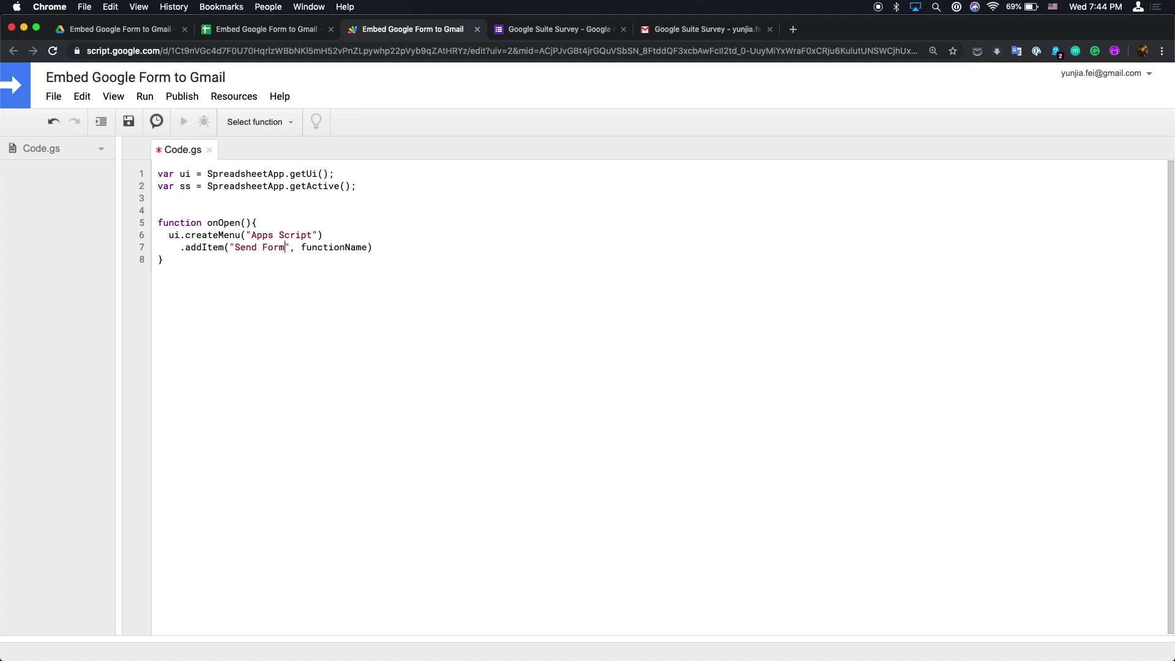
double_click(344, 248)
text(")
text(sendFo)
text(rm)
key(End)
key(Return)
text(.addToUi();)
key(Return)
key(Return)
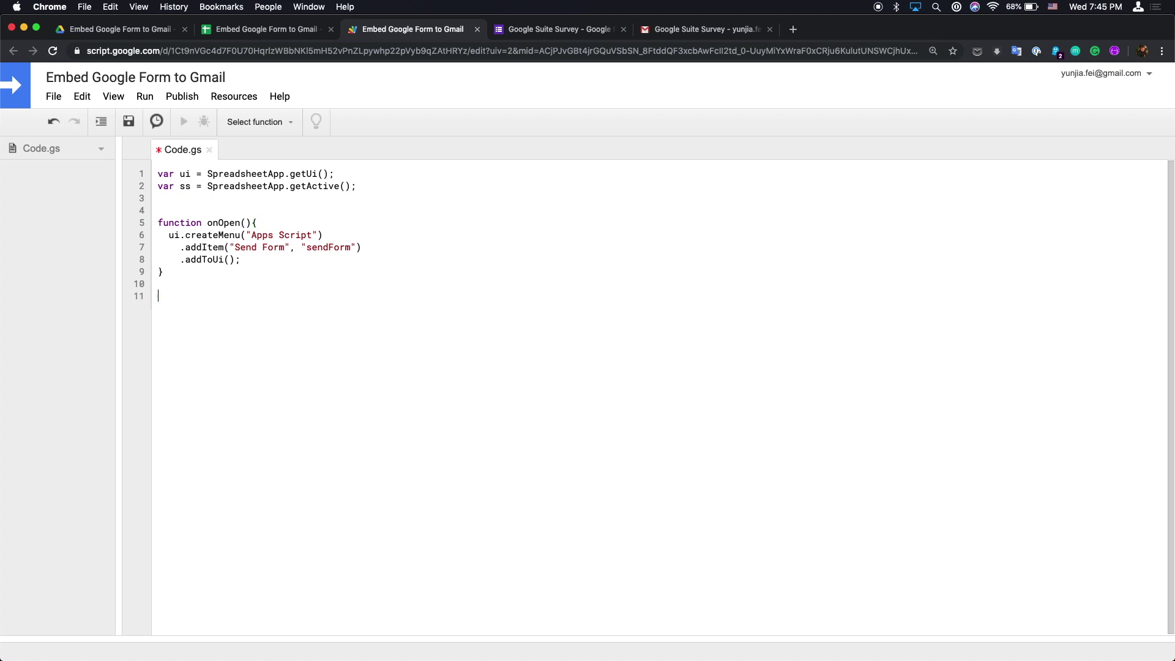
double_click(335, 246)
Step: Create an empty sendForm function below onOpen and save the script
key(super+c)
click(242, 298)
text(fu)
text(nction)
key(super+v)
text((){)
text(})
key(Return)
key(Return)
click(129, 121)
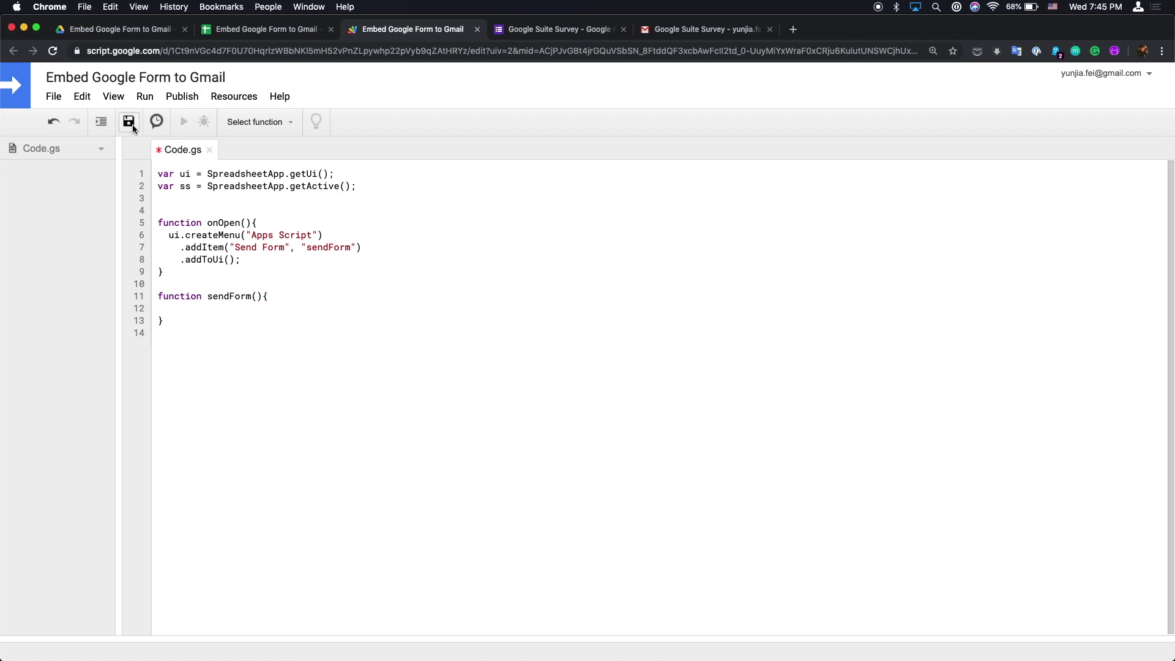
click(281, 296)
Step: Add a Browser.inputBox call to sendForm, choosing the title-prompt-buttons variant
key(Return)
text(email)
text( = )
text(Br)
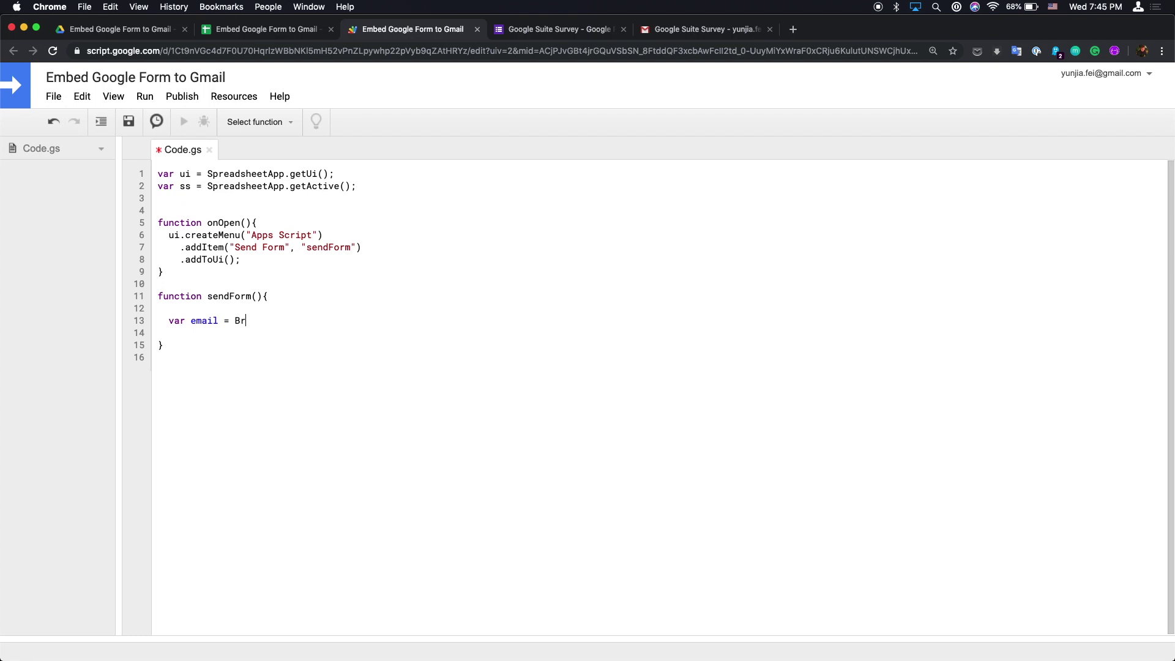
key(BackSpace)
text(B)
text(rd)
key(BackSpace)
text(ow)
text(er)
key(BackSpace)
key(BackSpace)
text(ser.)
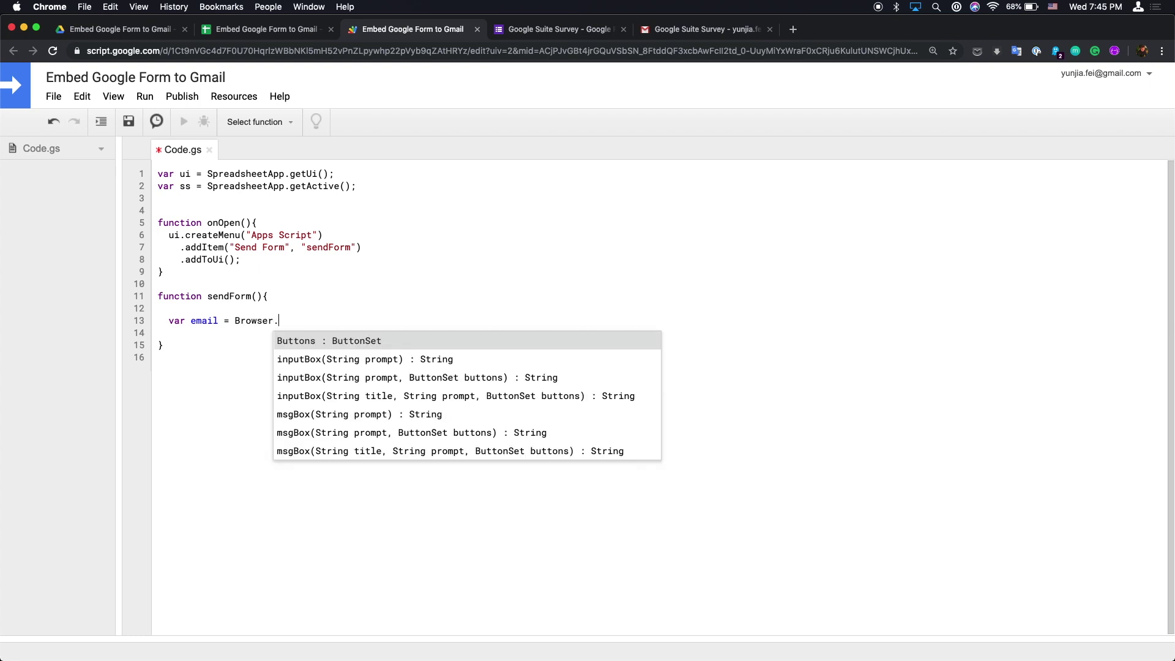
text(in)
key(Down)
key(Down)
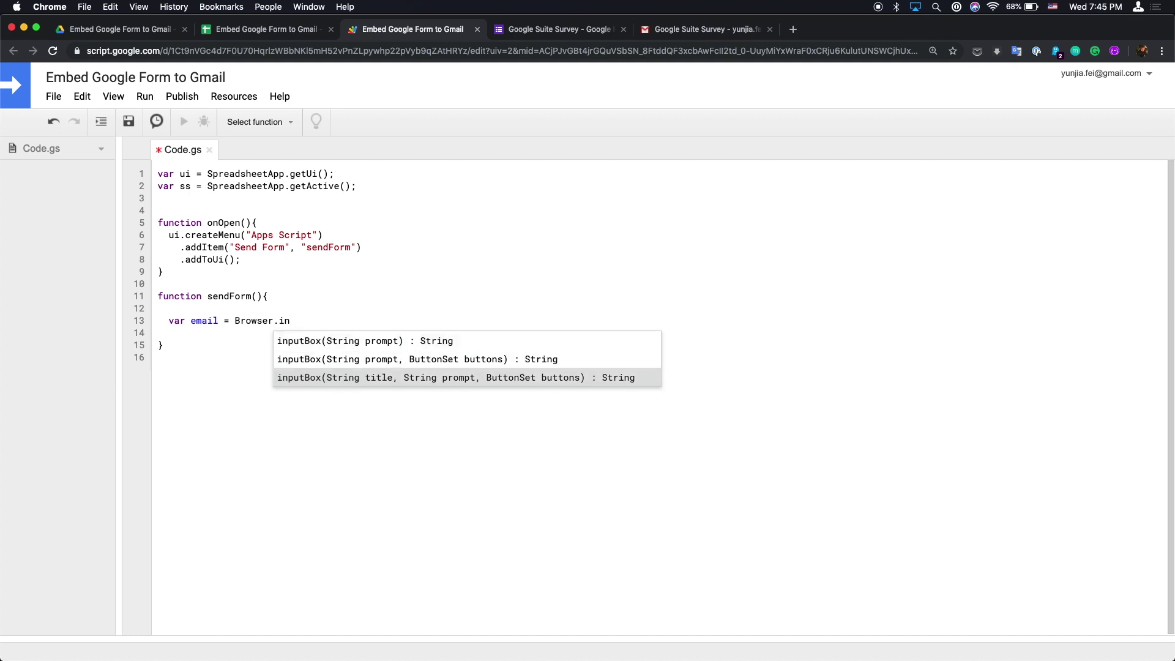
key(Return)
Step: Fill the inputBox arguments: prompt 'Email addresses separated by comma', buttons ui.ButtonSet.OK_CANCEL
double_click(344, 320)
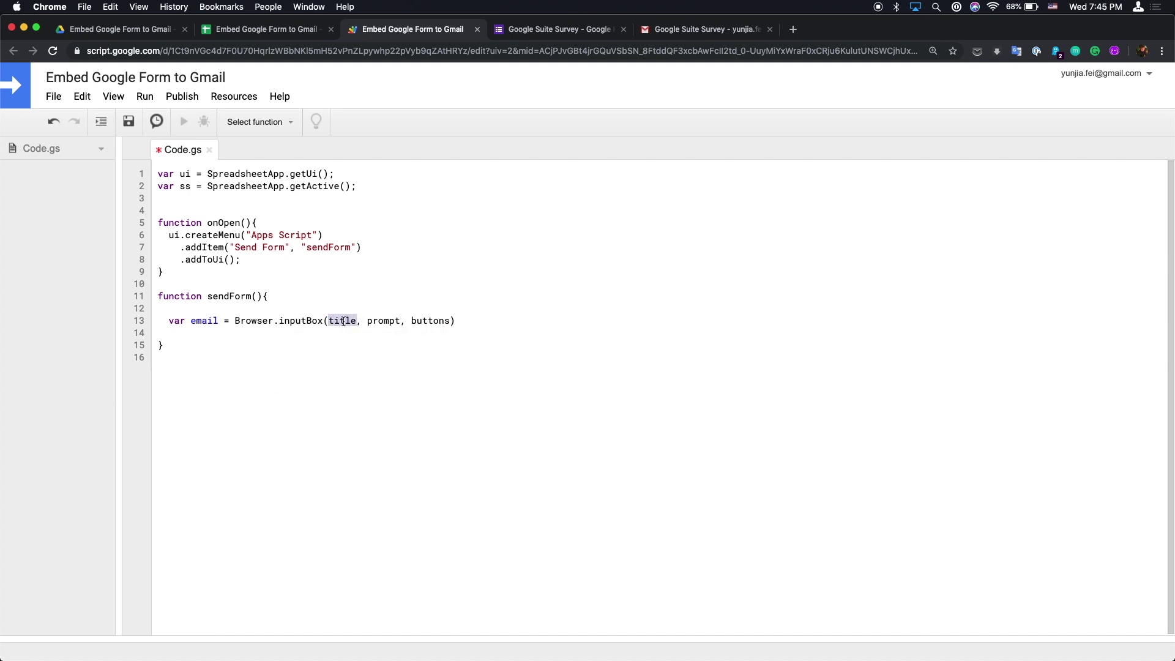
text("")
text(Send )
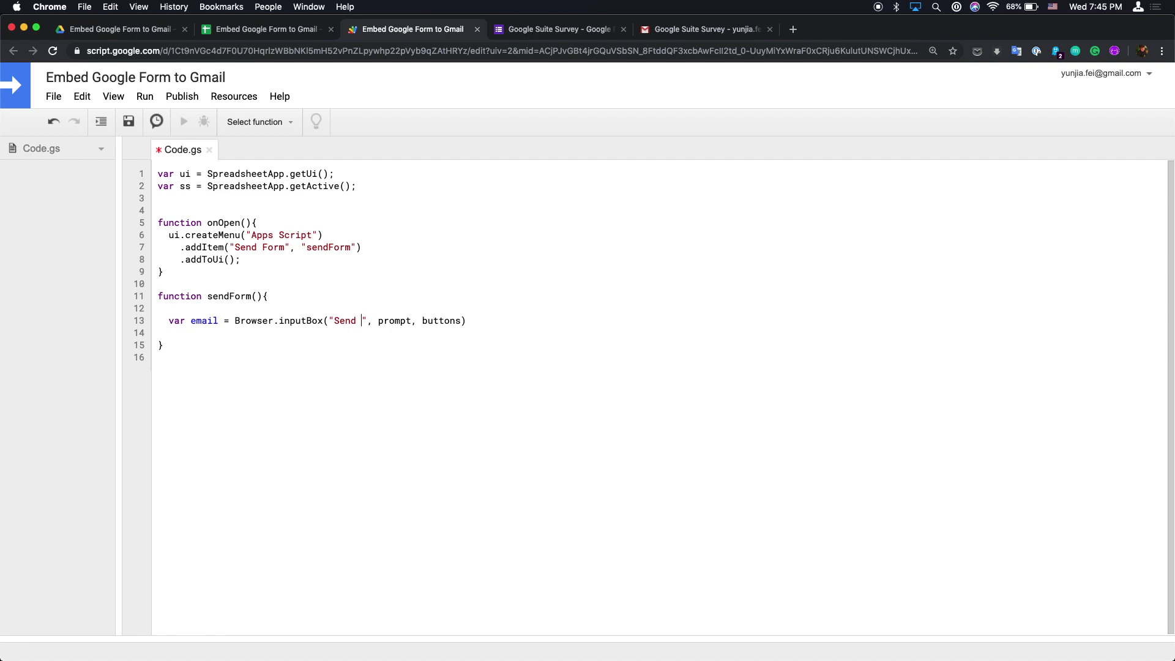
text(Google Fo)
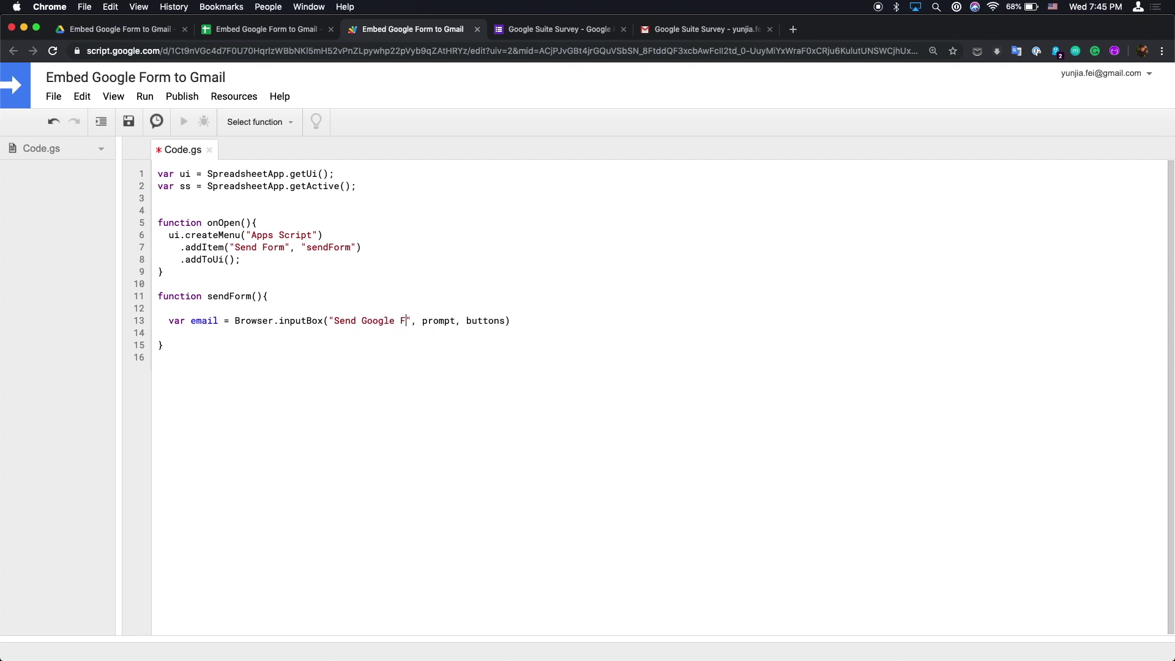
text(rm)
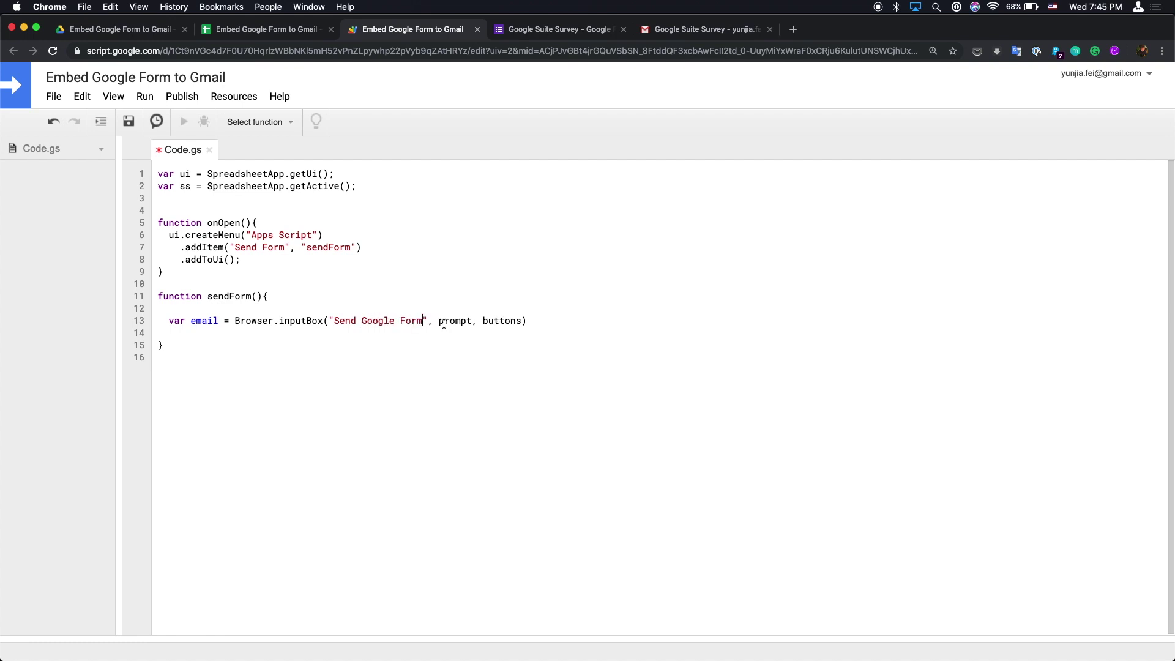
double_click(456, 322)
text("")
text(Emai)
text(l)
text( address)
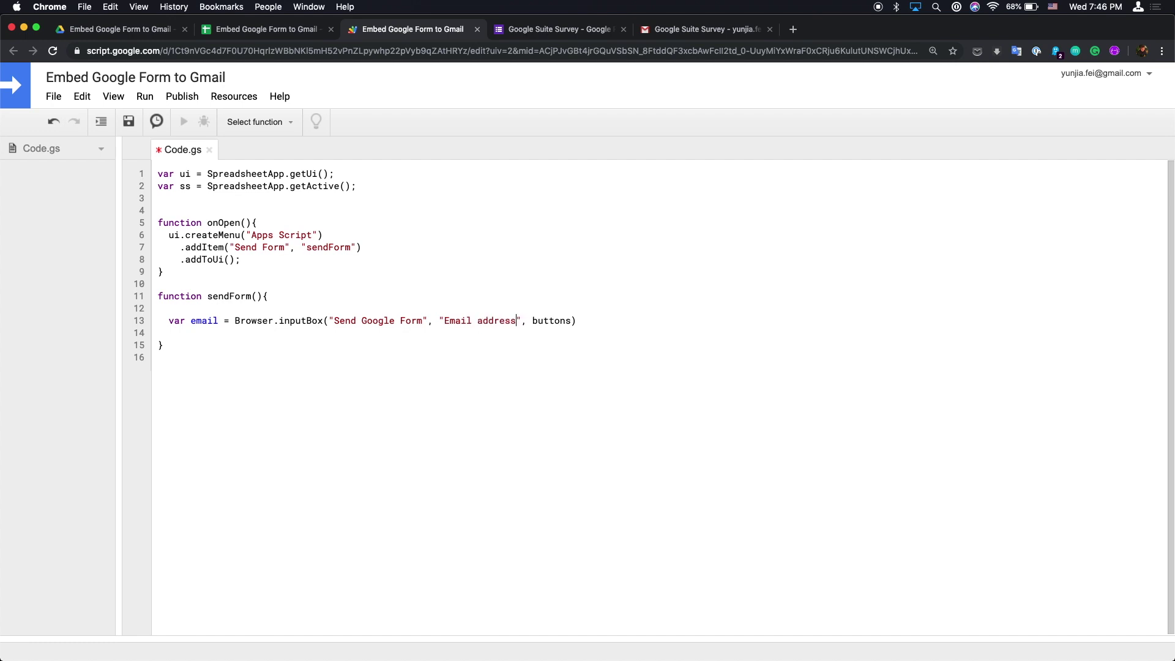
text(es)
text( sep)
text(arated by )
text(comma)
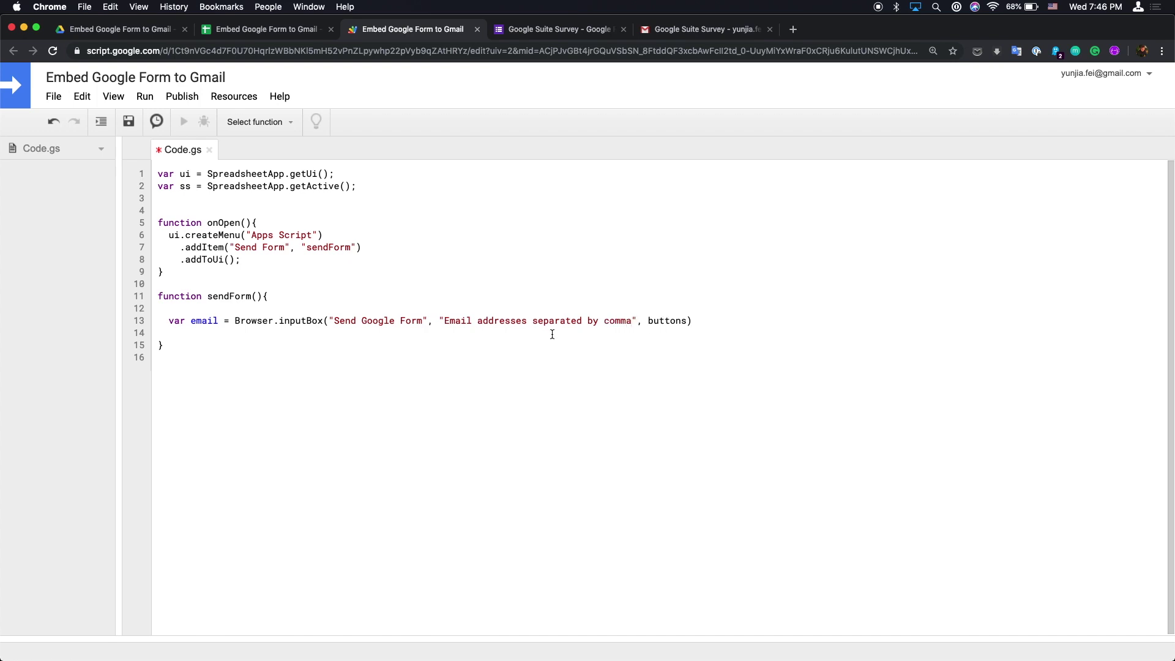
double_click(659, 320)
text(ui.)
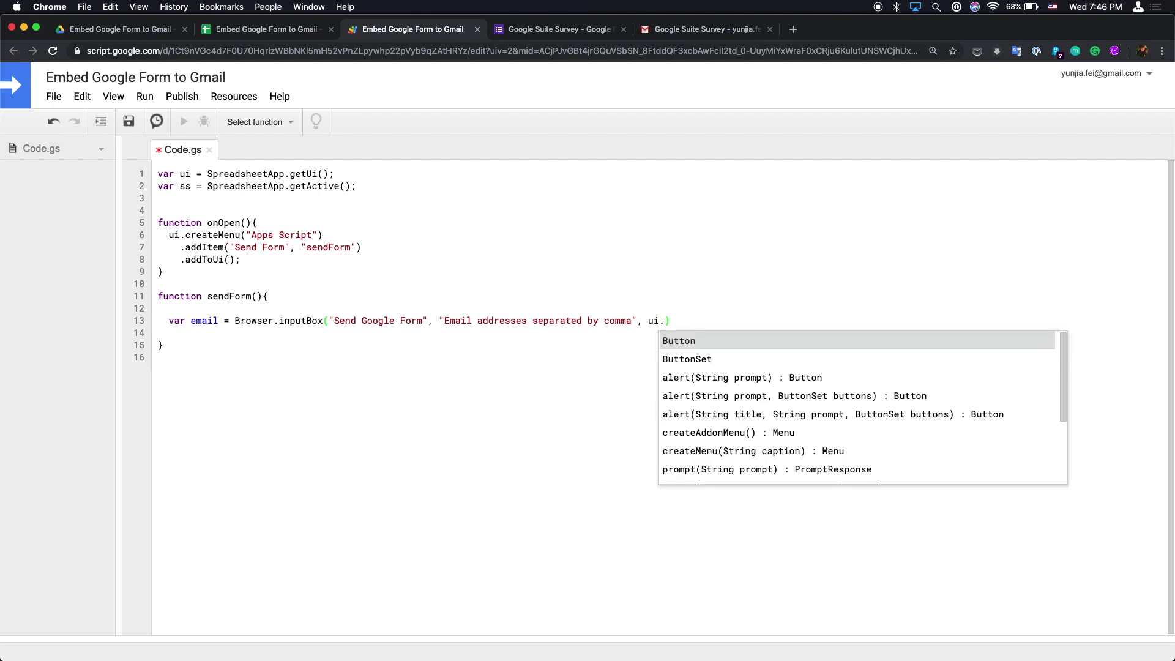
key(Down)
key(Return)
text(.)
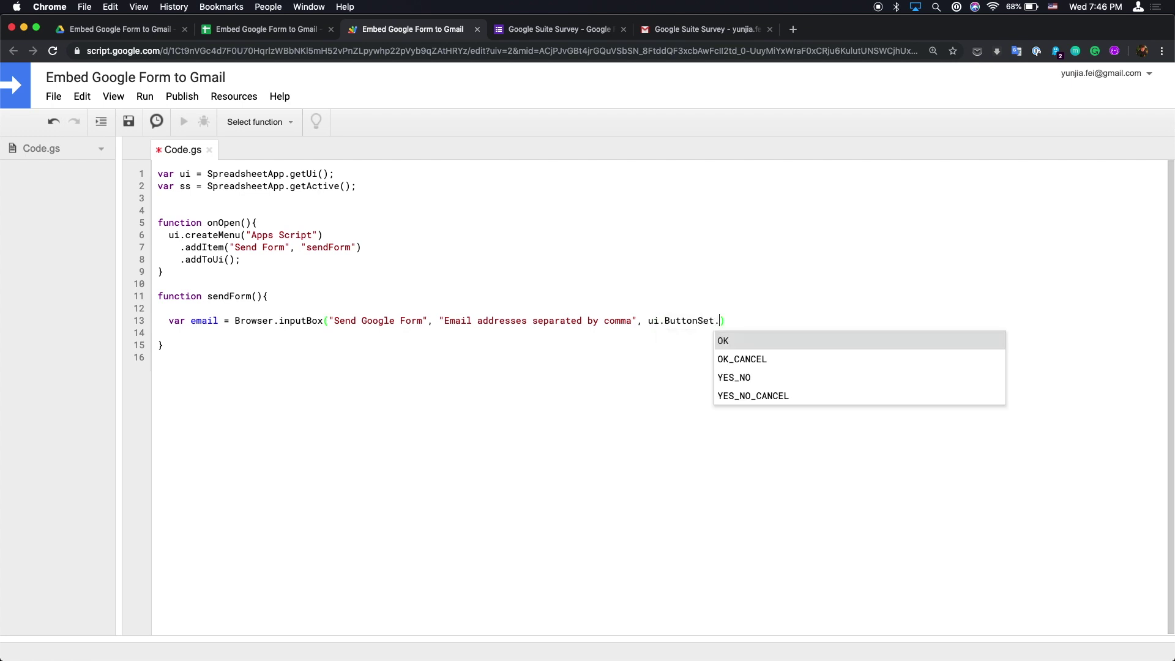
key(Down)
key(Return)
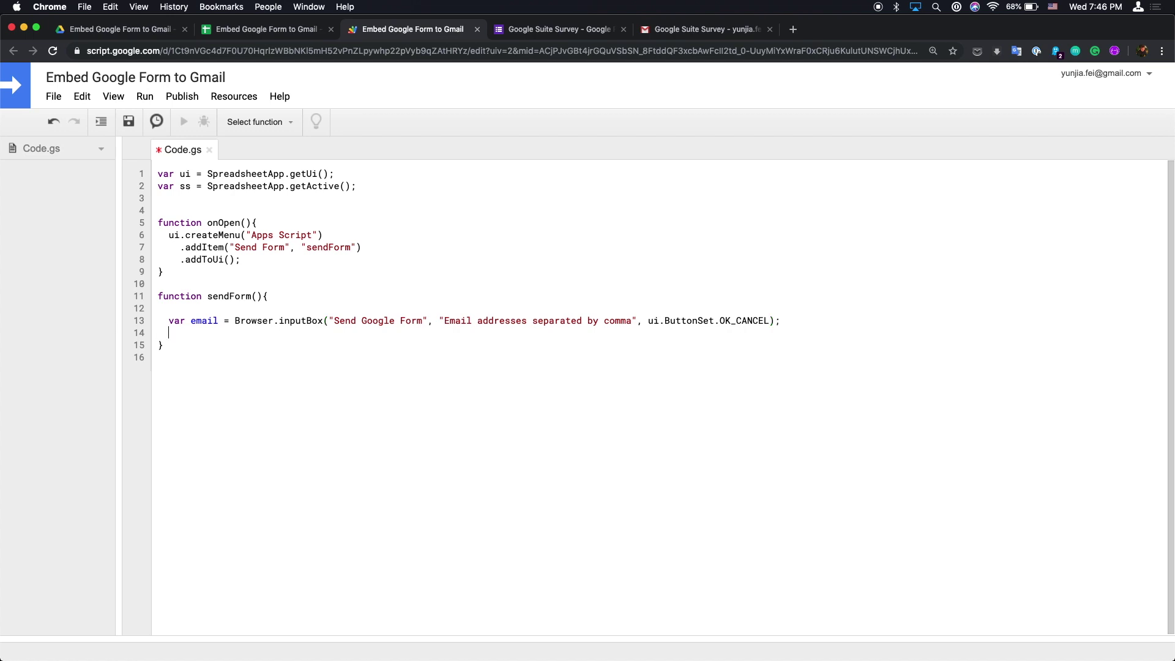
Step: Save, then add if (email != 'cancel' && email.indexOf("@") > 0){} on line 14
click(128, 121)
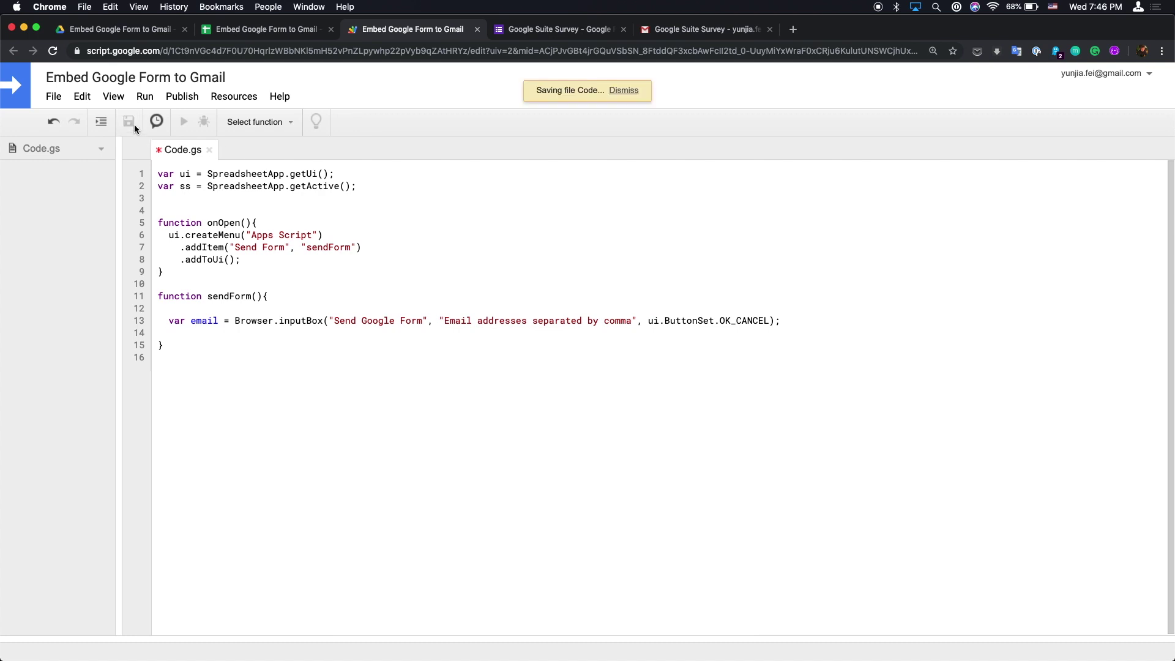
click(198, 337)
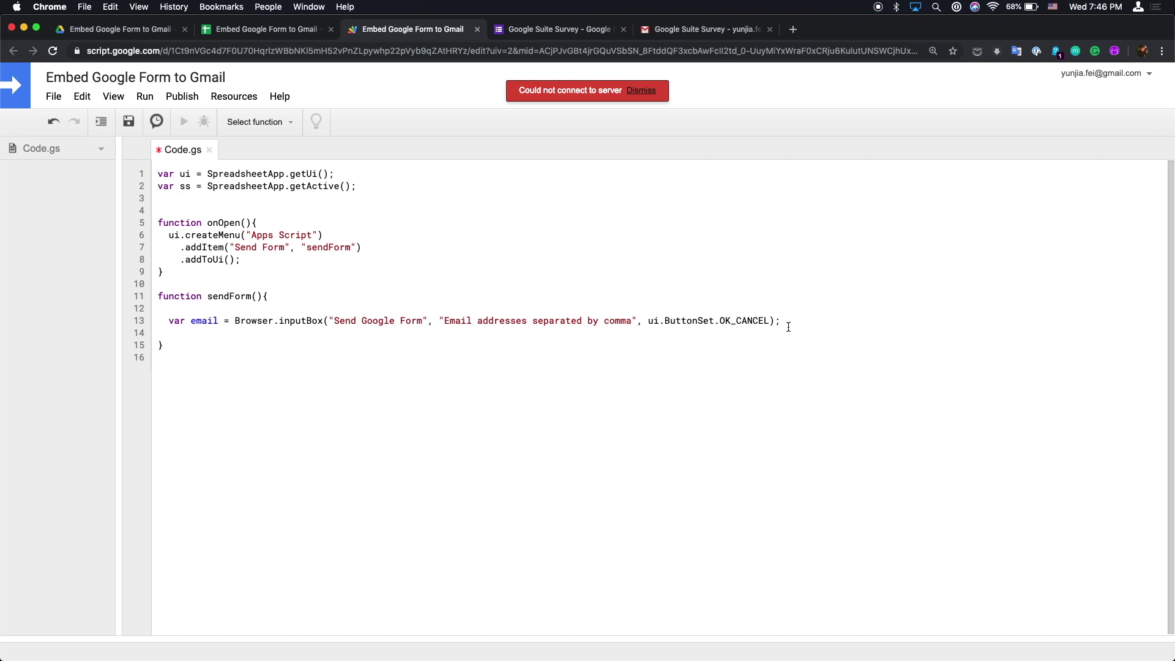
text(if (e)
text(mail !)
text(=)
text( 'c)
text(ancel')
text( && email)
text(.inde)
text(xOf(")
text(@") )
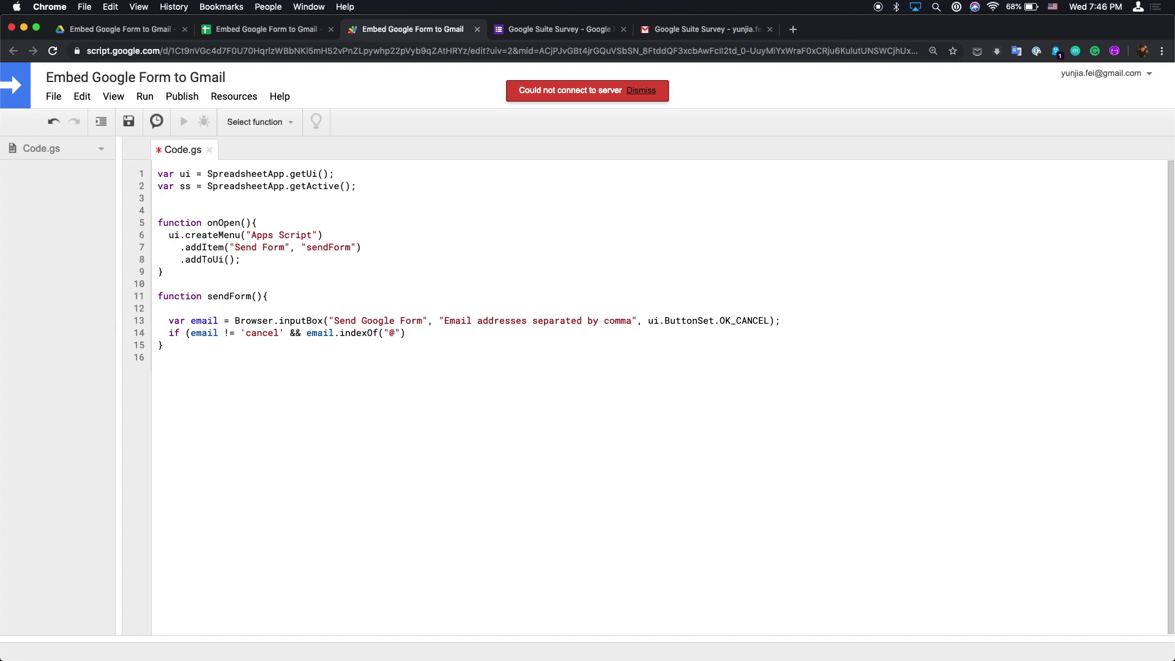
text(>)
text( 0)
text())
text({})
key(Return)
key(Return)
text(MailApp.s)
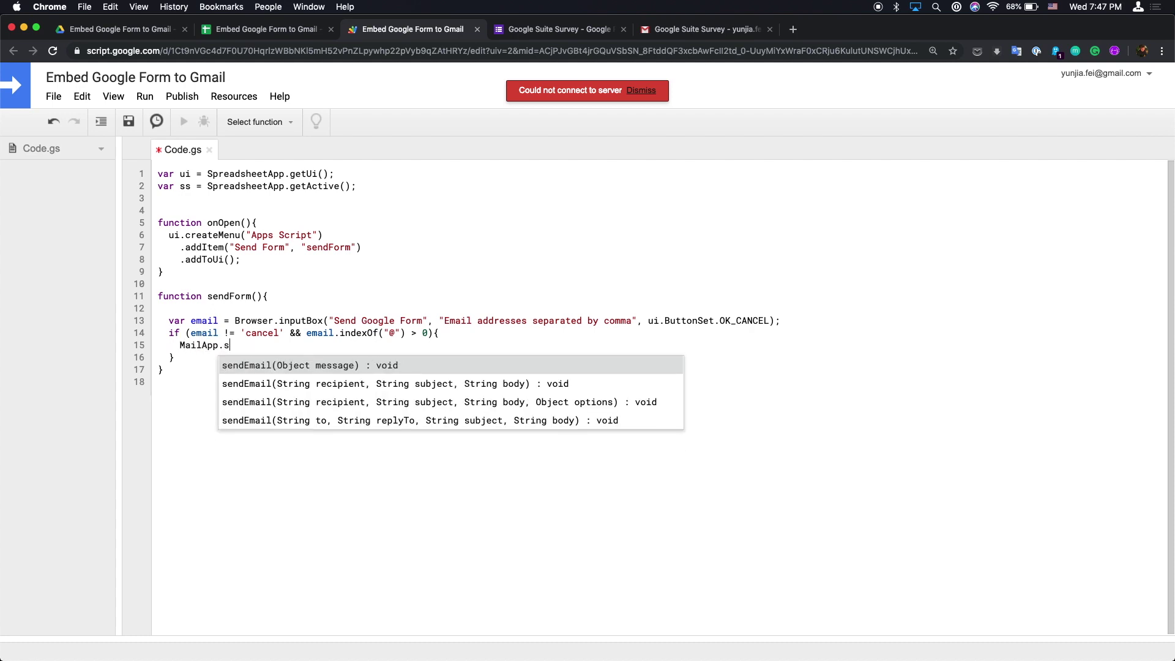
text(end)
Step: Insert the MailApp.sendEmail options overload with email as the recipient
key(Down)
key(Down)
key(Return)
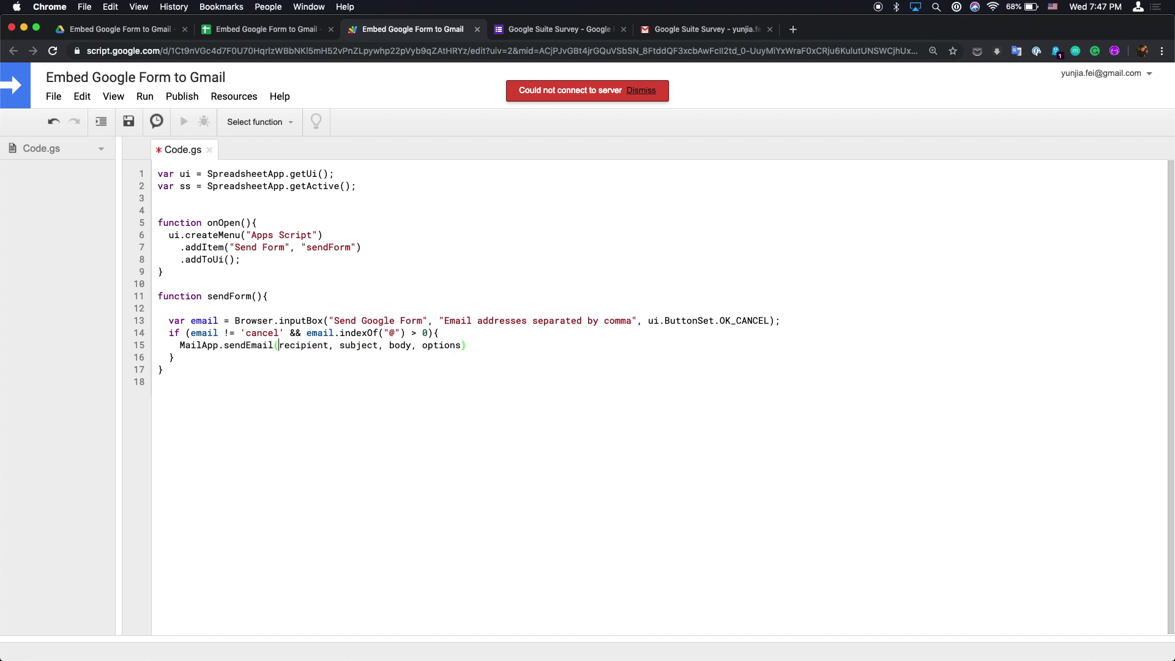
double_click(305, 347)
text(email)
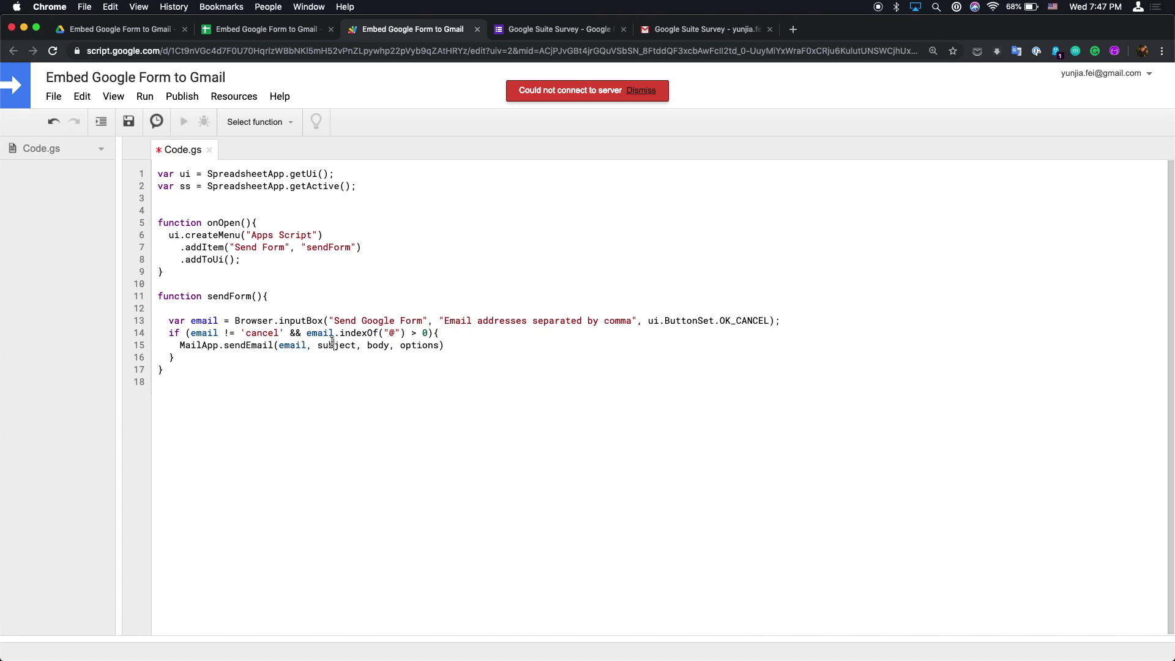
double_click(329, 345)
Step: Add var subject = "Embed Google Form to Gmail Tutorial" above the sendEmail call
click(441, 333)
key(Return)
key(Return)
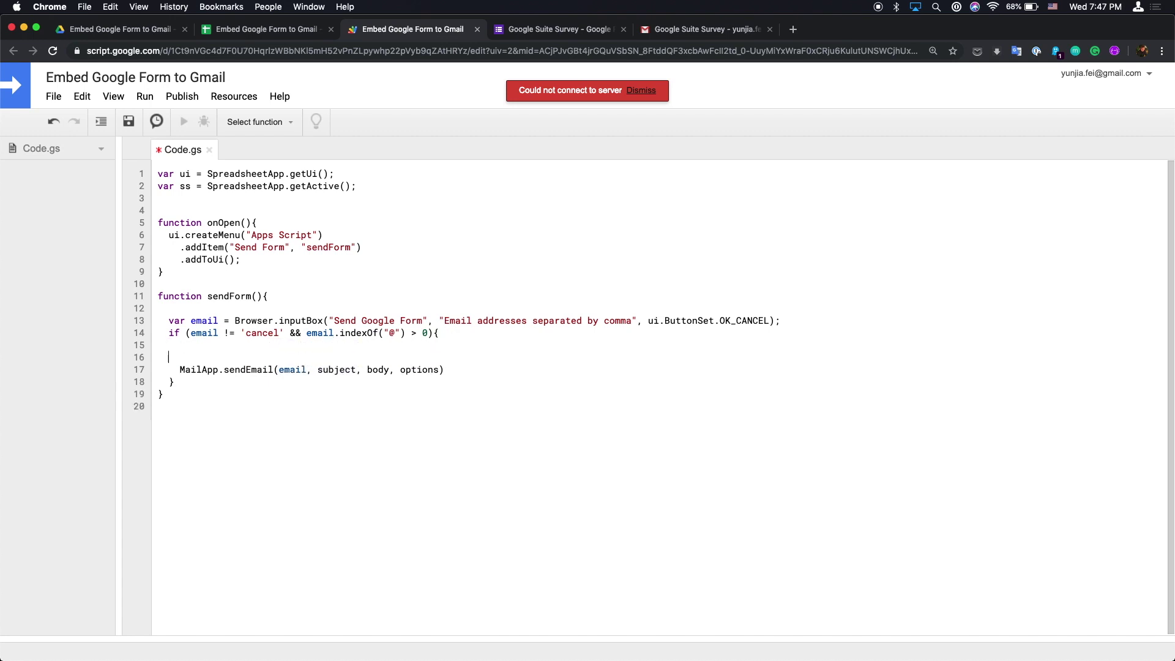
text(var su)
text(bject)
text( = ")
text(G)
key(BackSpace)
text(Em)
text(bed)
text( Google Form )
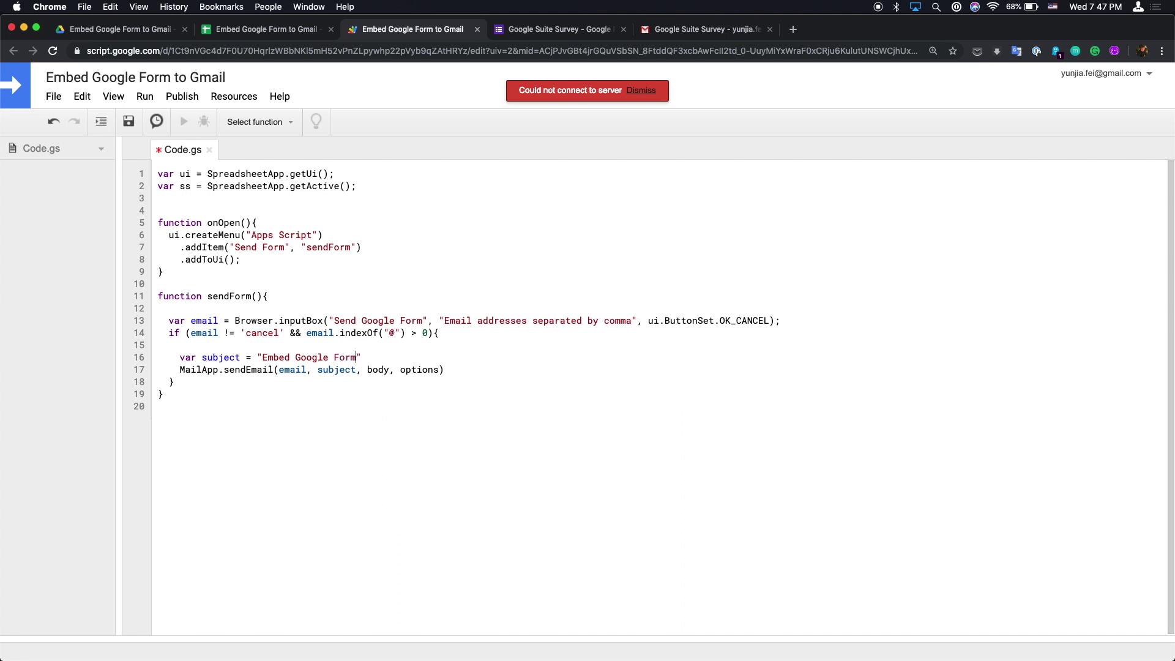
text(to Gmail)
text(To)
key(BackSpace)
text(utor)
text(ial")
text(;)
key(Return)
text(var)
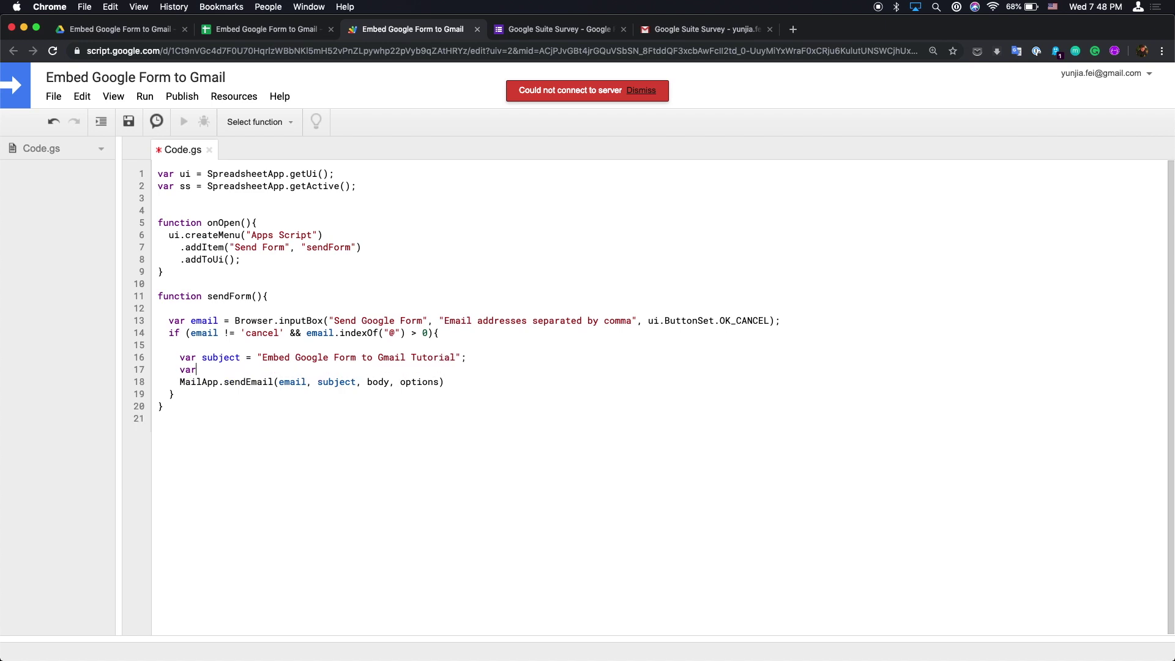
text( body = ')
text(';)
Step: Declare var body = '' and var options = { htmlBody: } spread over separate lines
key(Return)
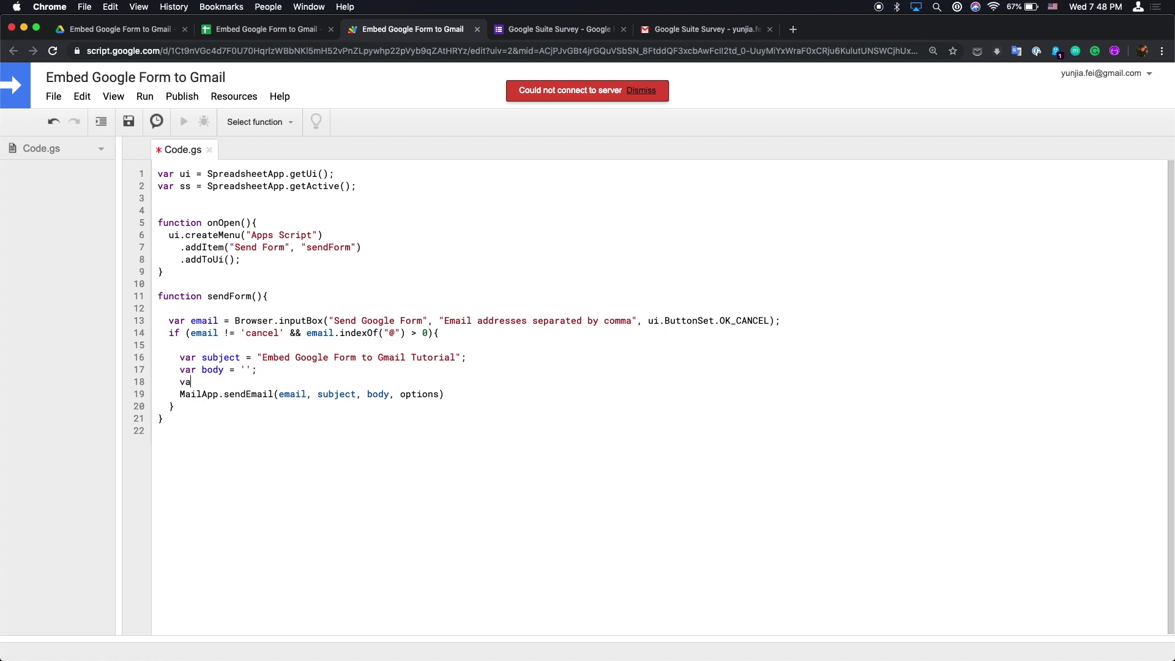
text(var options = )
text({})
text(;)
key(Left)
key(Left)
key(Return)
text(h)
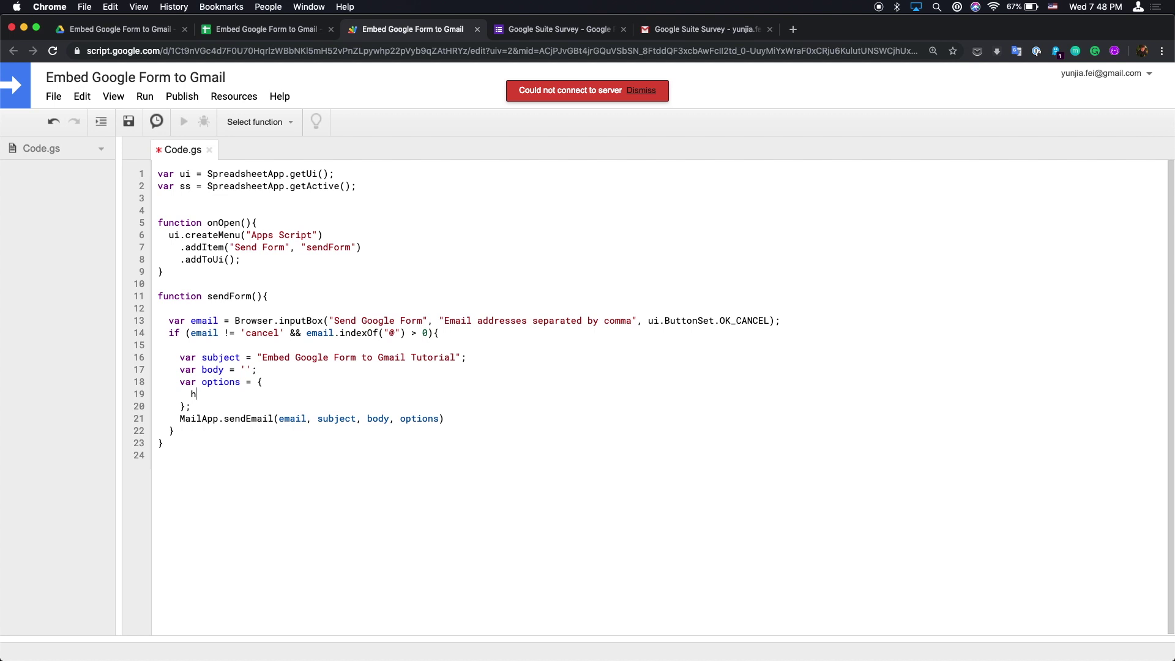
text(tm)
text(lBo)
text(dy:)
key(Return)
text(var)
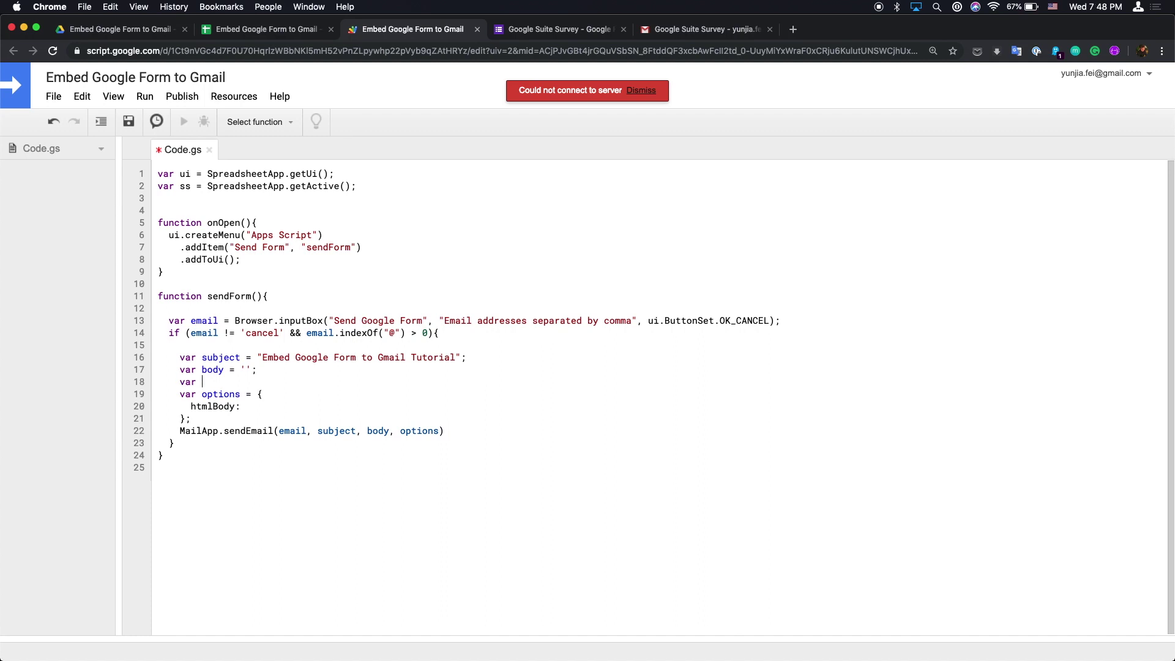
text( h)
text(tmlBody )
text(=)
text(HtmlSer)
text(vice.c)
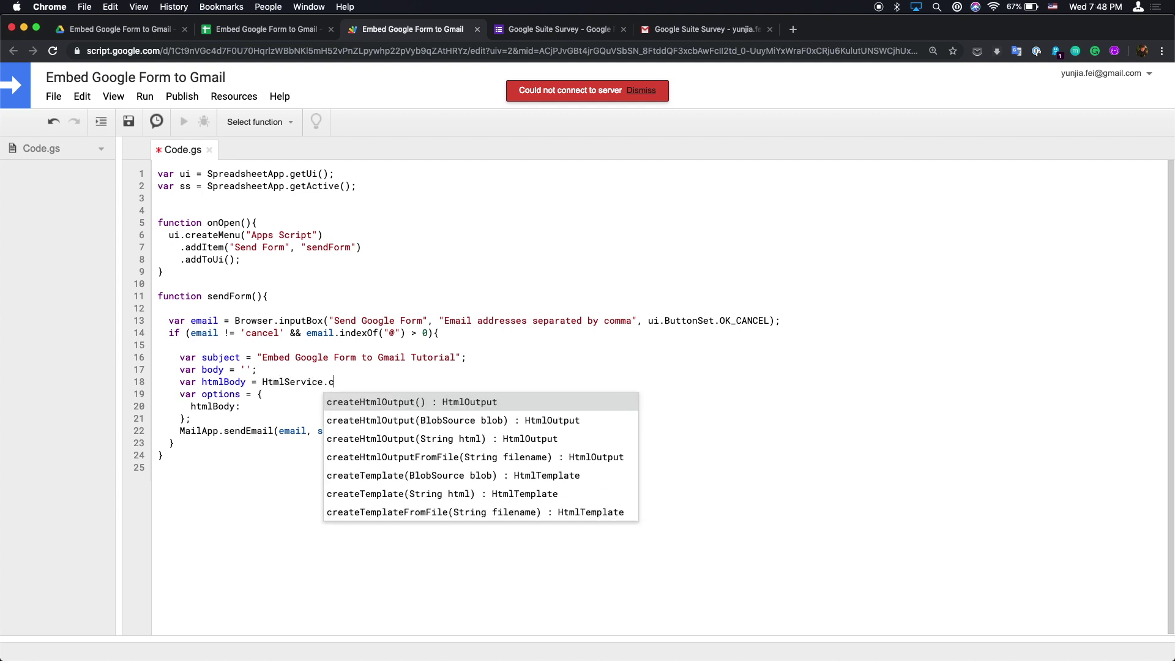
text(reateh)
Step: Set htmlBody on line 18 to HtmlService.createTemplateFromFile('template').evaluate().getContent()
key(Down)
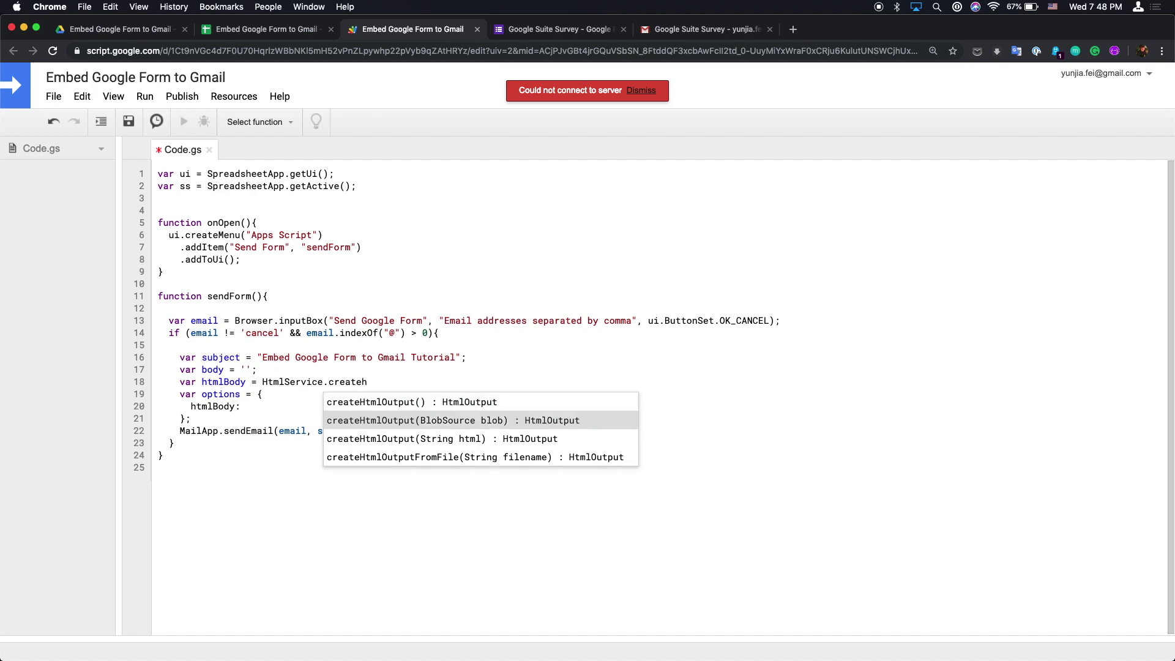
key(Down)
key(Down)
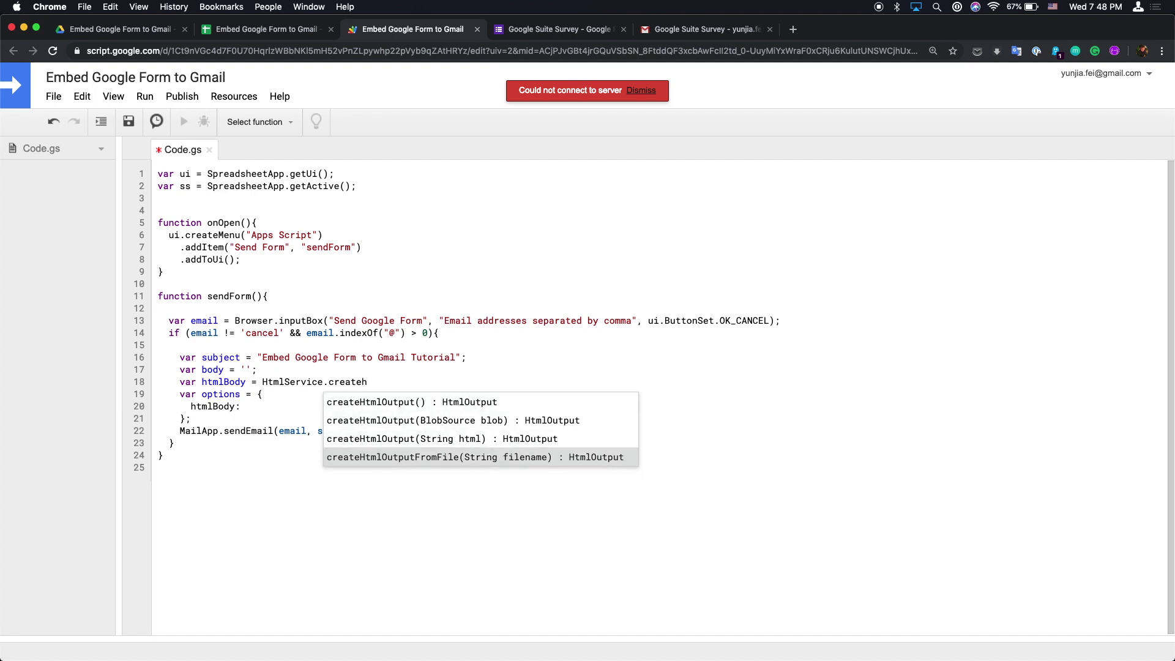
key(Return)
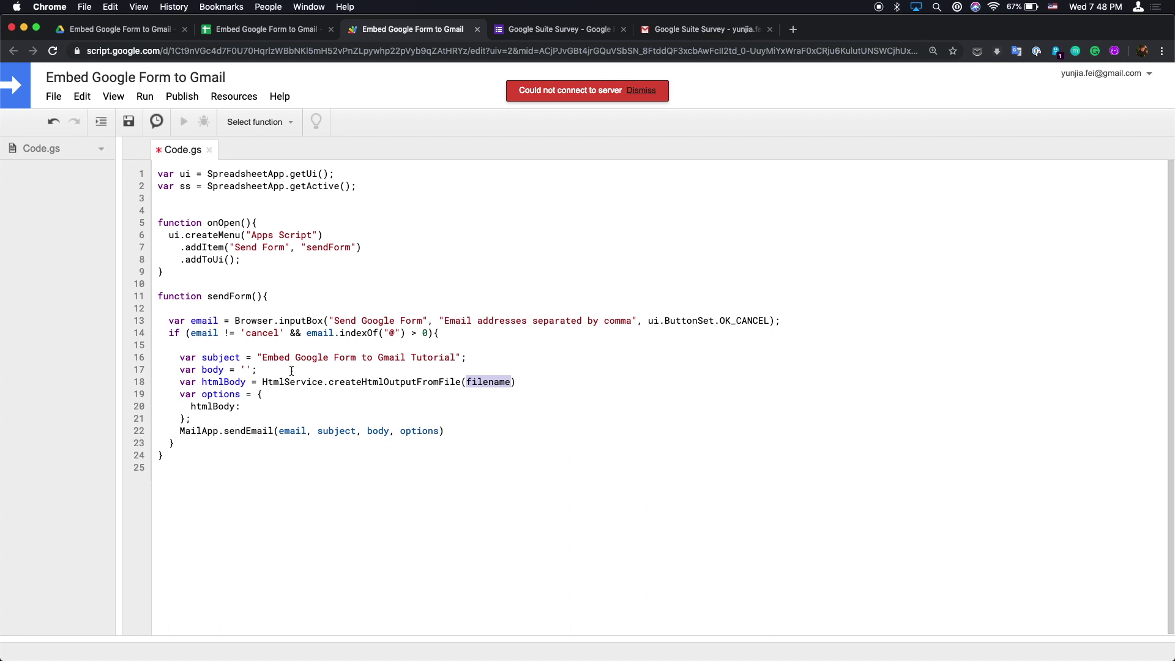
click(325, 381)
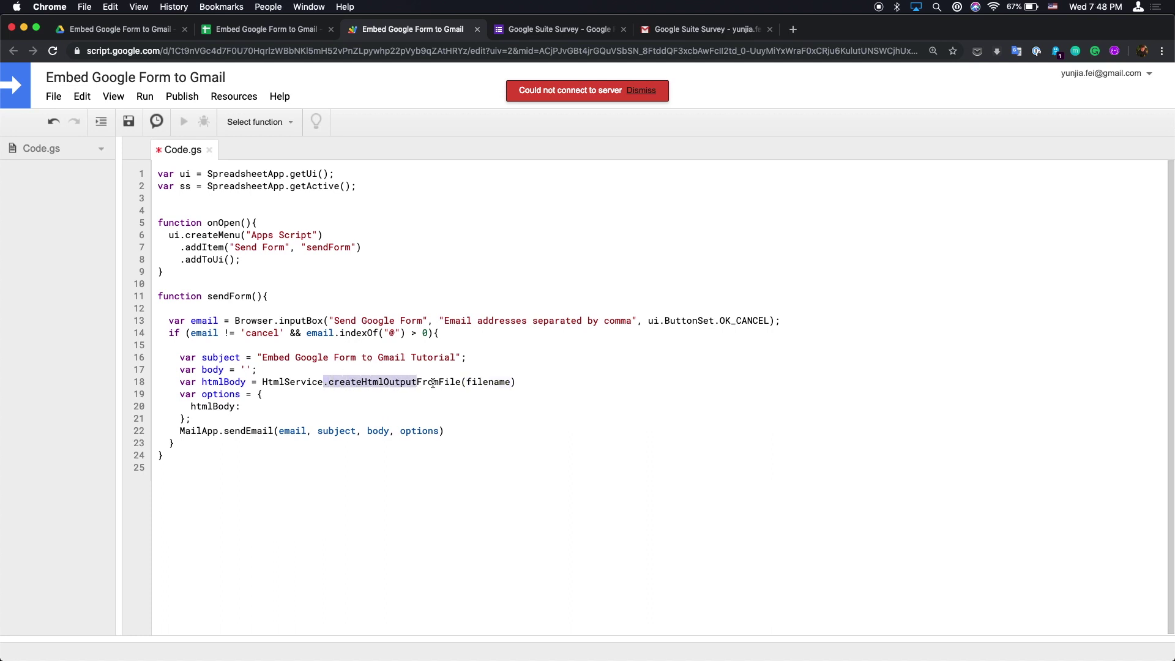
drag(433, 383, 522, 384)
text(.c)
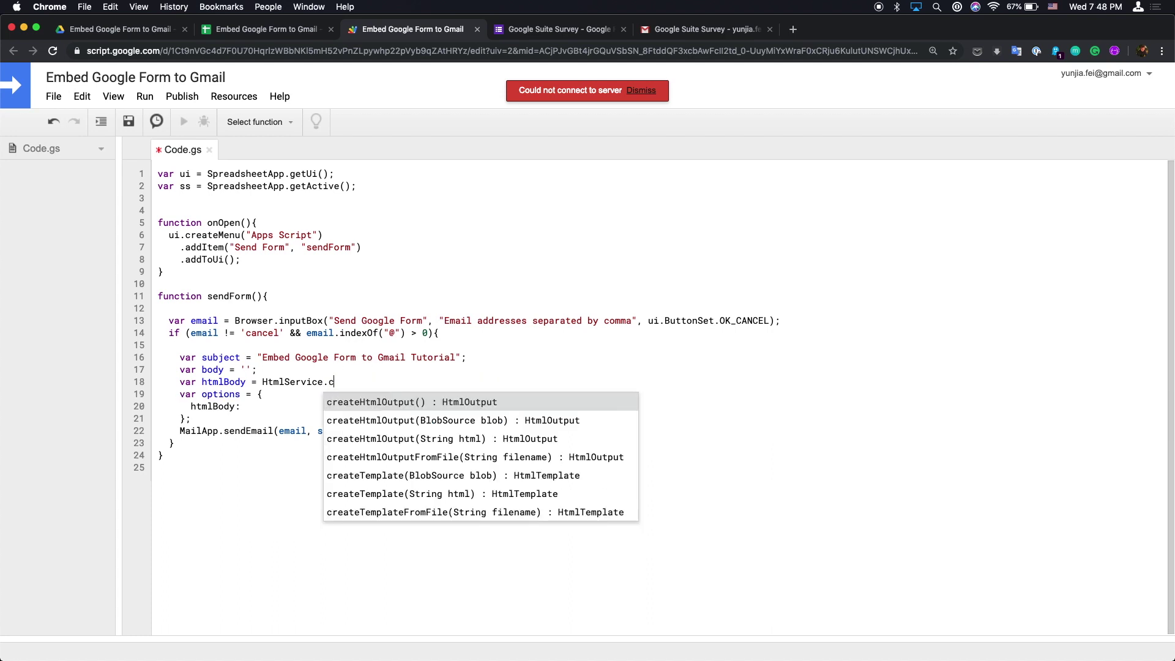
text(reate)
key(Down)
key(Down)
key(Down)
key(Down)
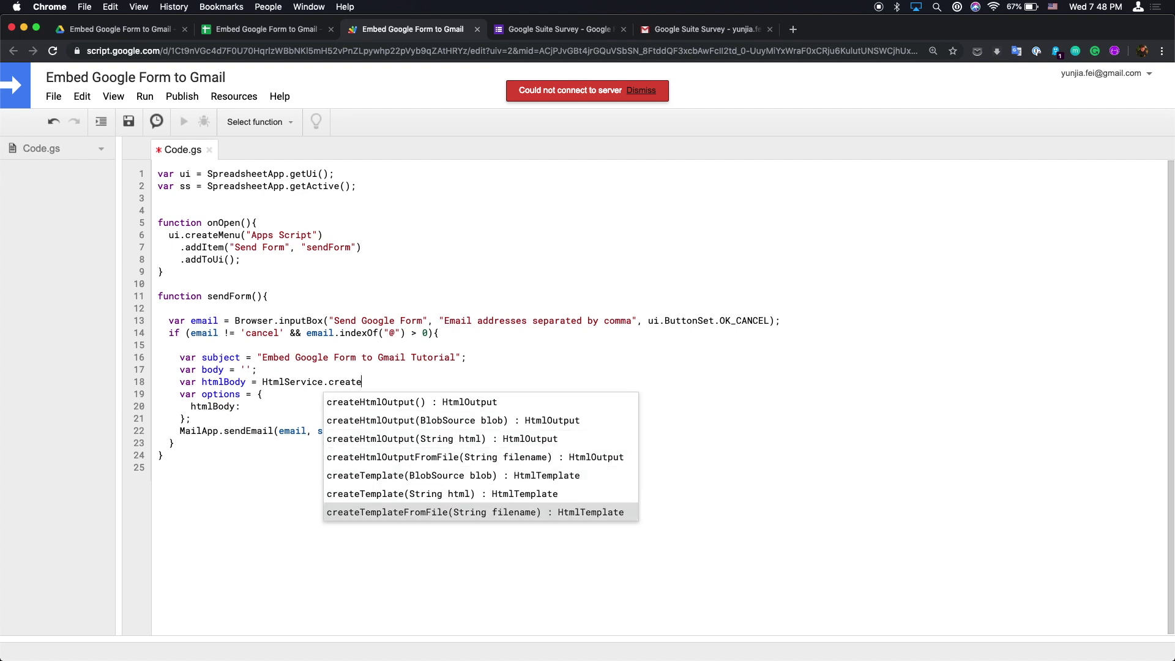
key(Down)
key(Down)
key(Return)
text('')
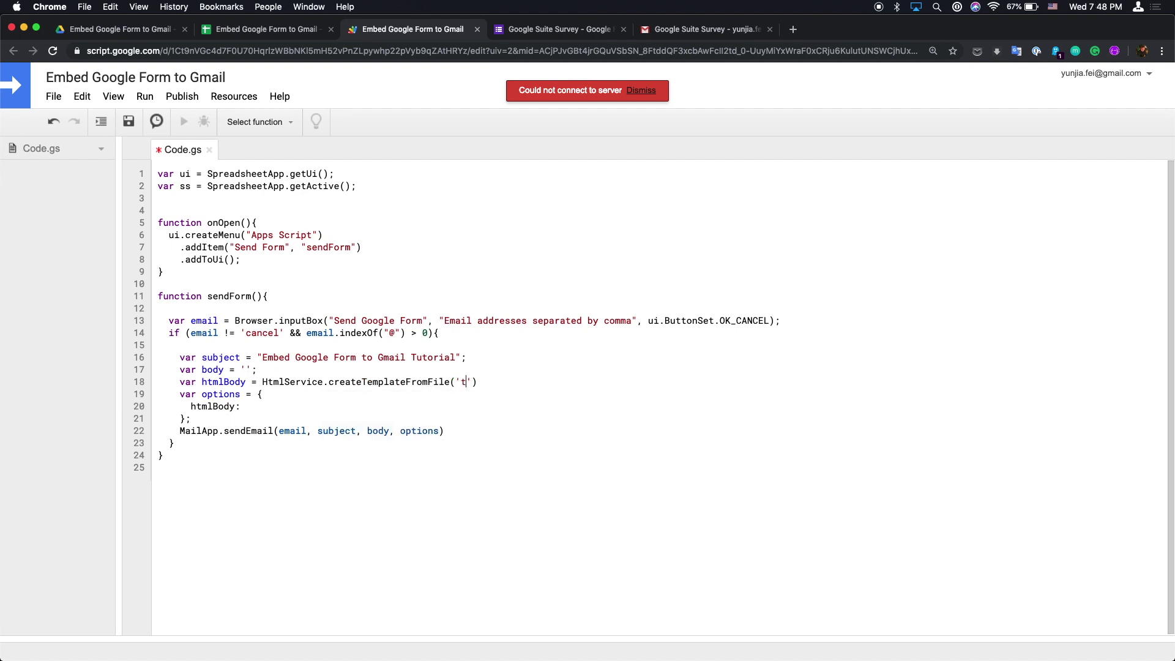
text(emplate)
text(.)
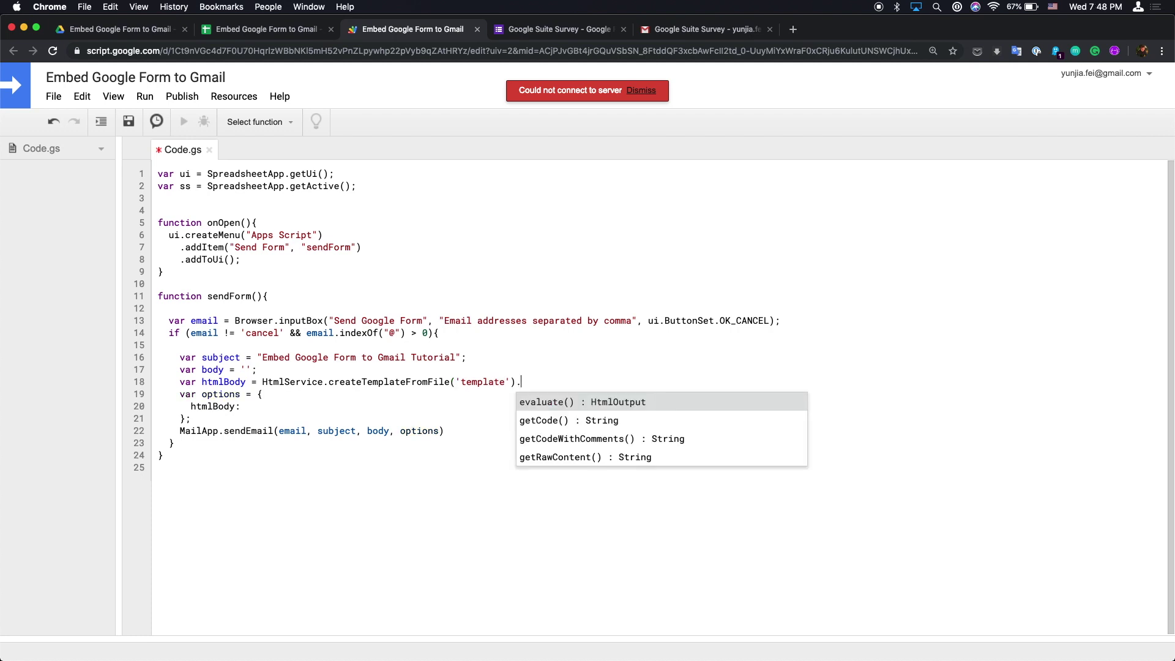
key(Return)
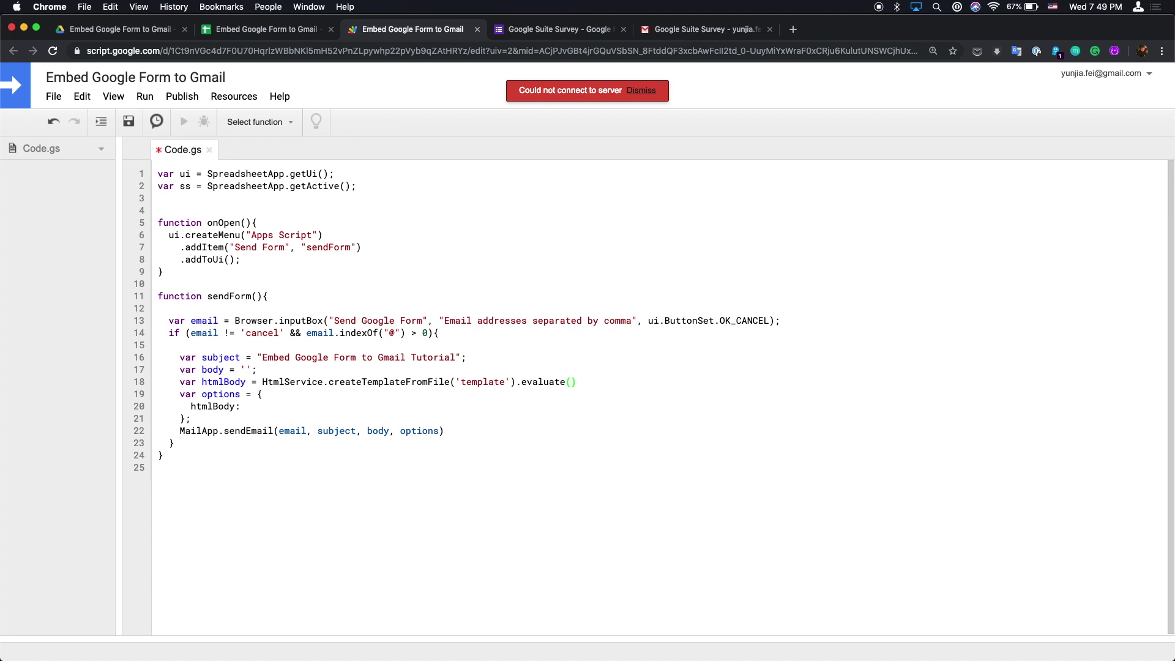
text(.getc)
key(Return)
text(;)
double_click(234, 383)
key(super+c)
Step: Paste htmlBody as the value of the options htmlBody key
click(260, 406)
key(super+v)
double_click(475, 381)
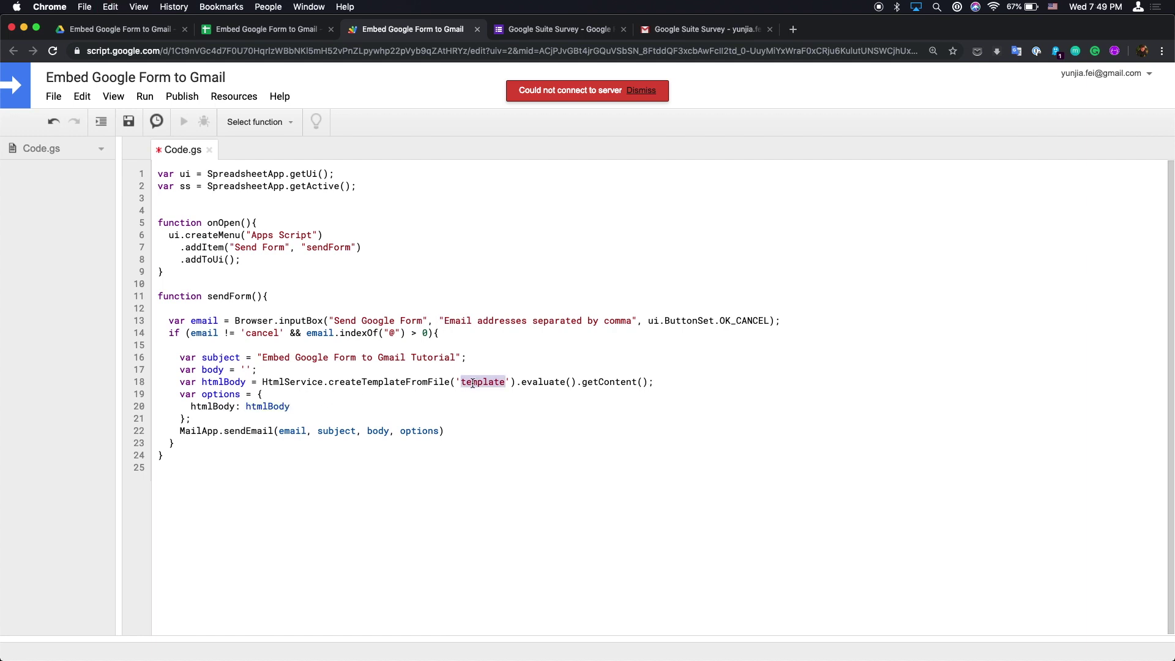
Step: Create a new HTML file named template in the project
click(53, 97)
mouse_move(74, 122)
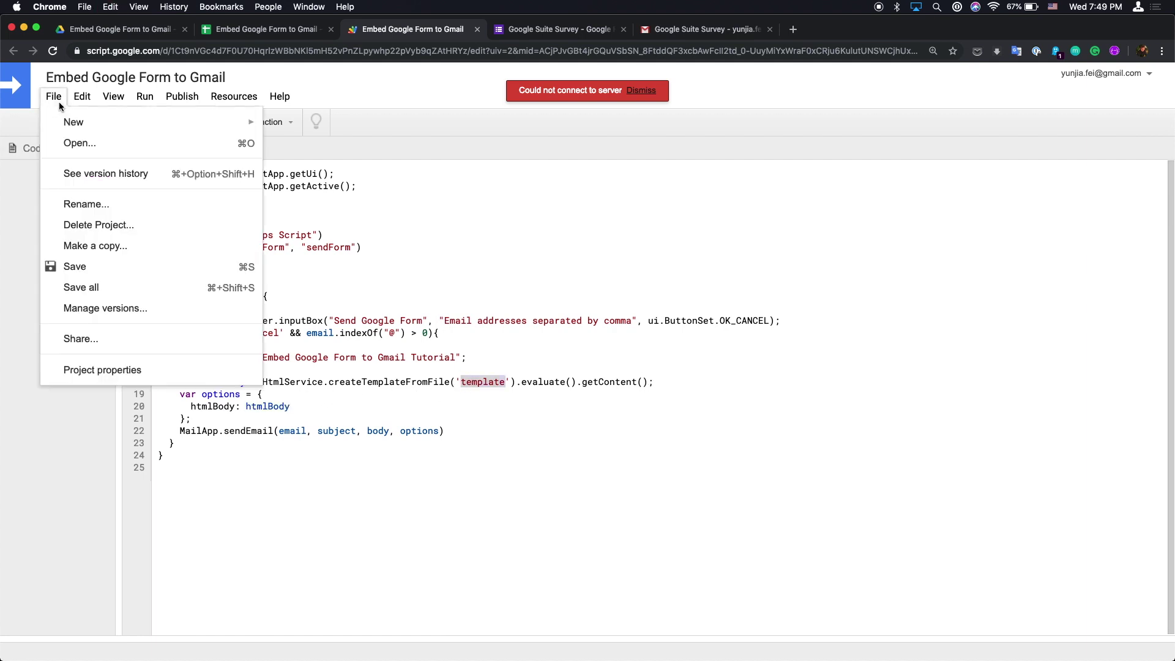
click(292, 167)
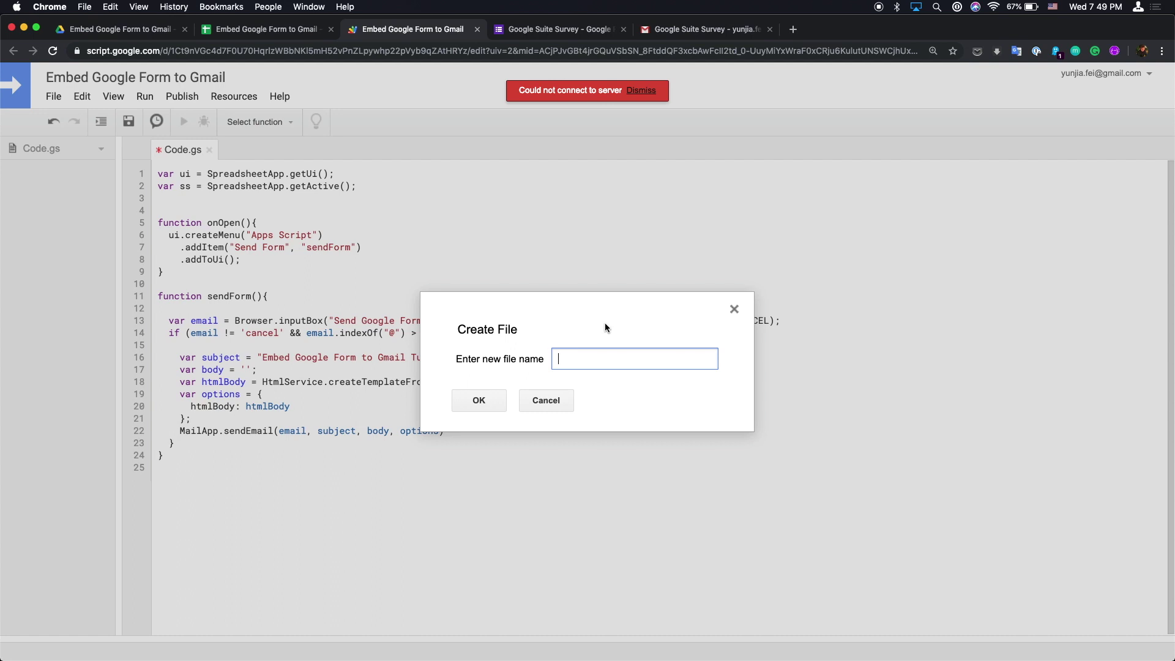
text(template)
click(478, 400)
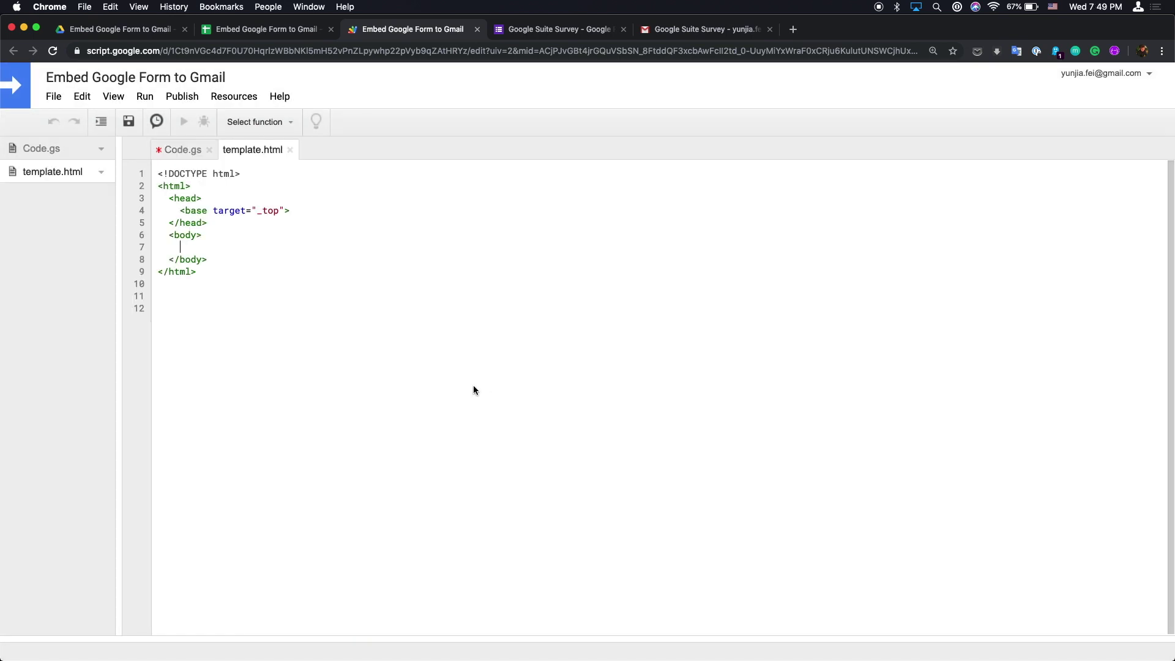
Step: Make template.html's body read 'Powered by Apps Script!' and save it
click(55, 149)
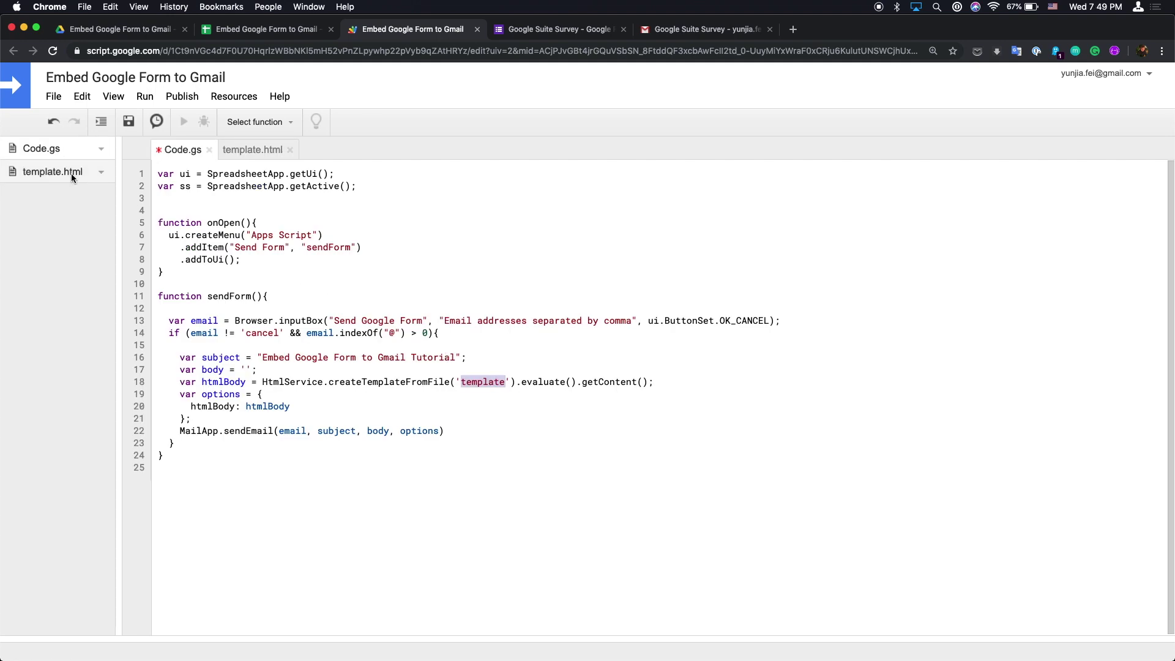
click(52, 172)
click(208, 247)
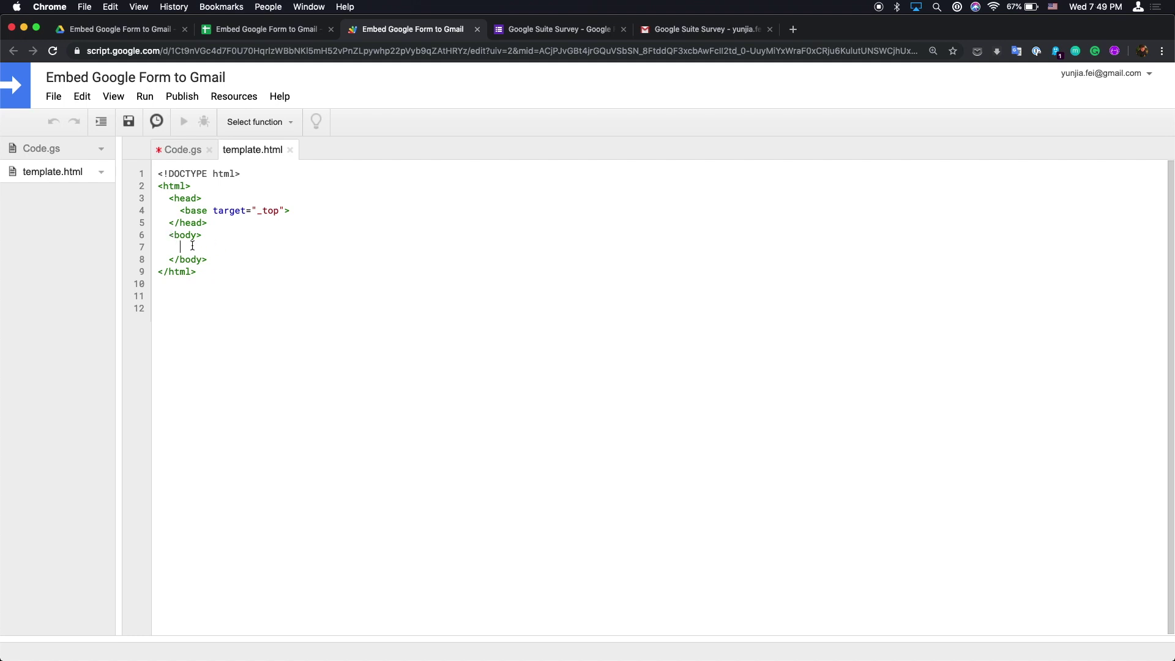
text(<)
text(div></)
text(div>)
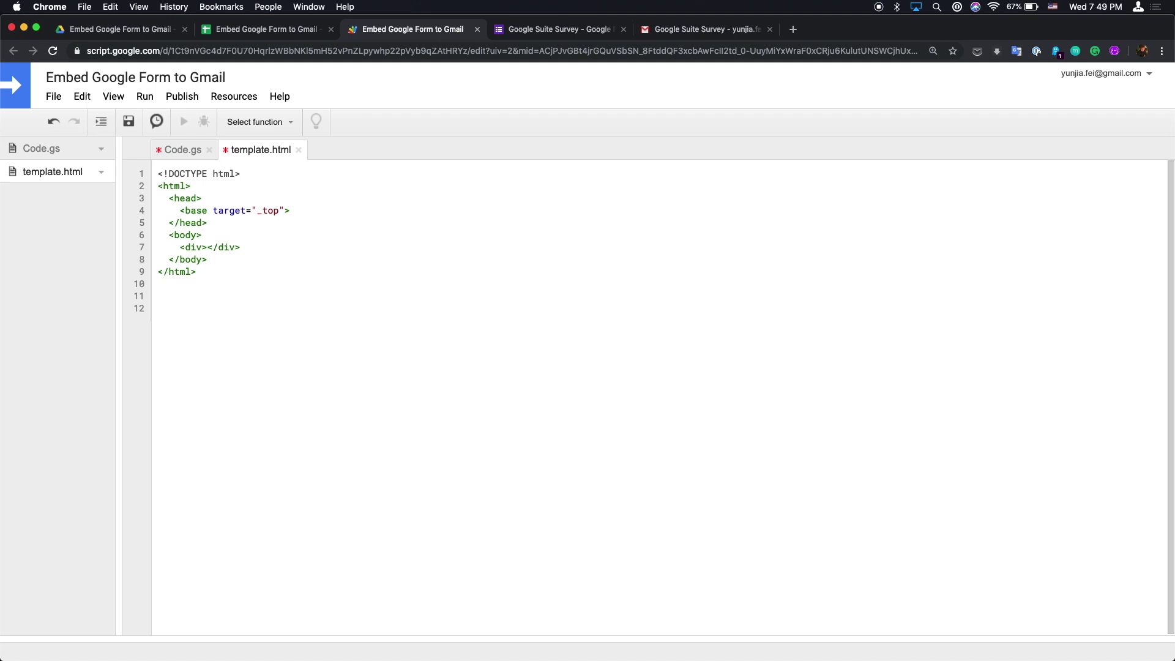
text(Powered by)
text( Apps Scrip)
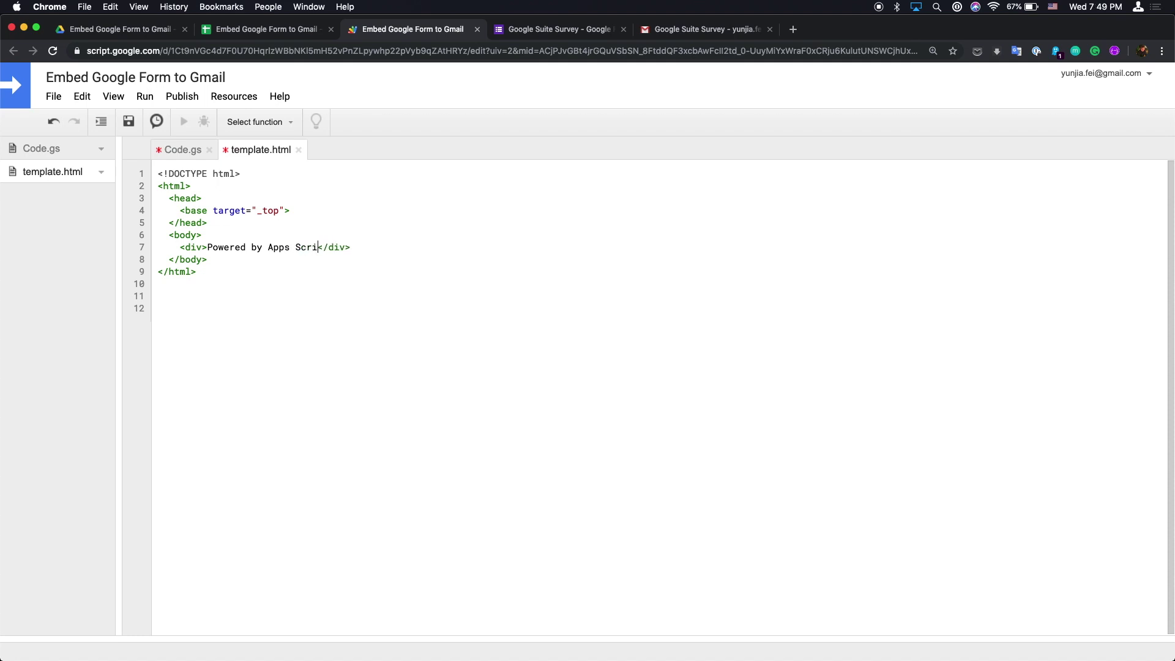
text(t!)
click(128, 121)
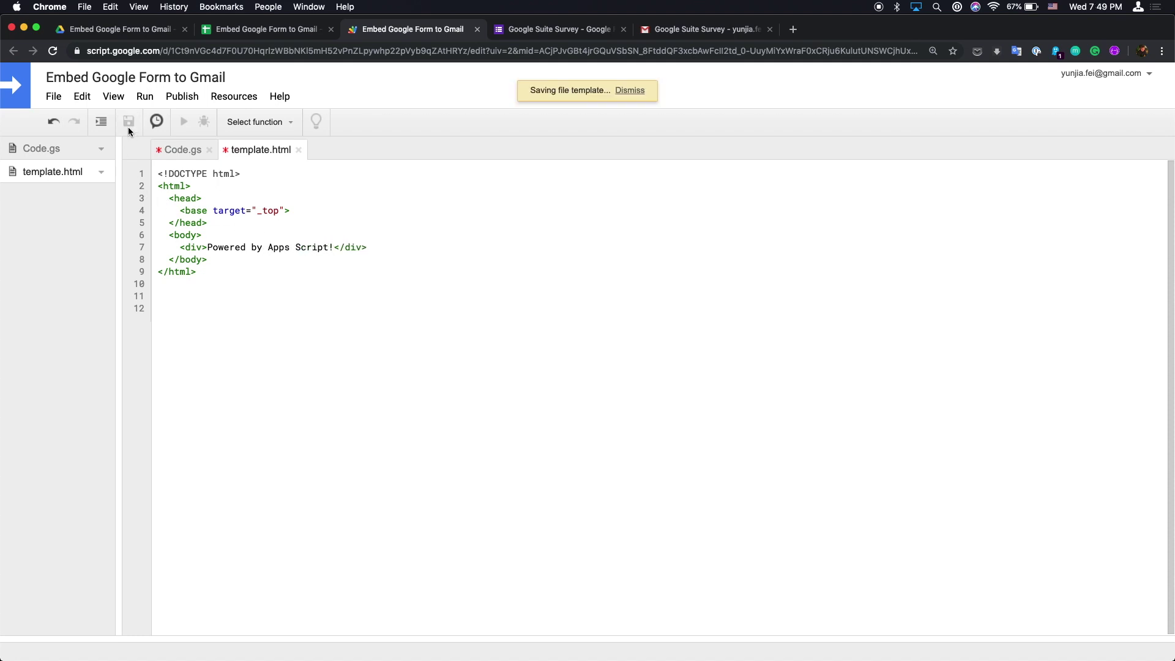
Step: Add a semicolon after the MailApp.sendEmail call in Code.gs and save
click(42, 148)
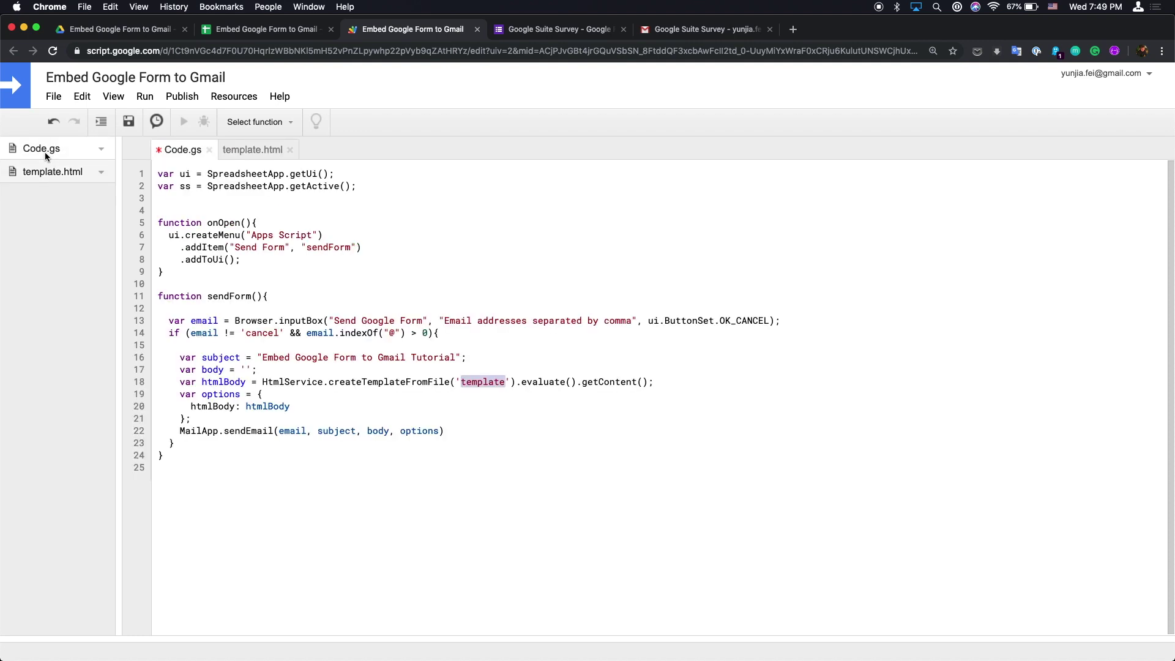
click(370, 395)
click(185, 310)
text(;)
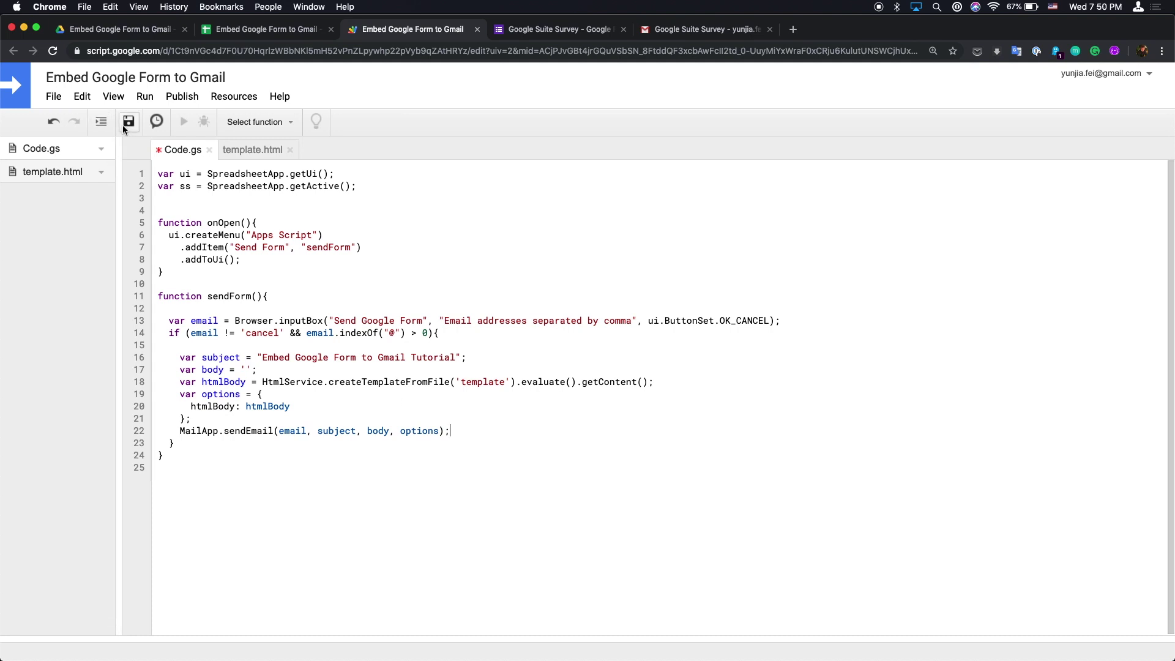
click(129, 122)
Step: Select sendForm as the function and run it
click(255, 120)
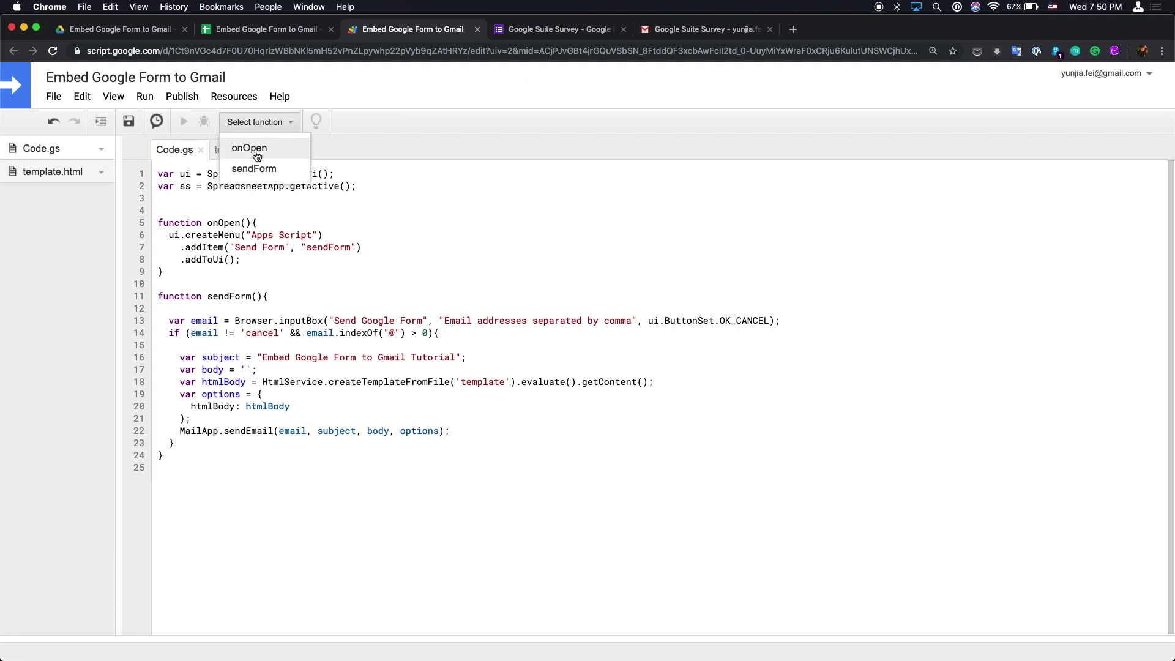
click(255, 154)
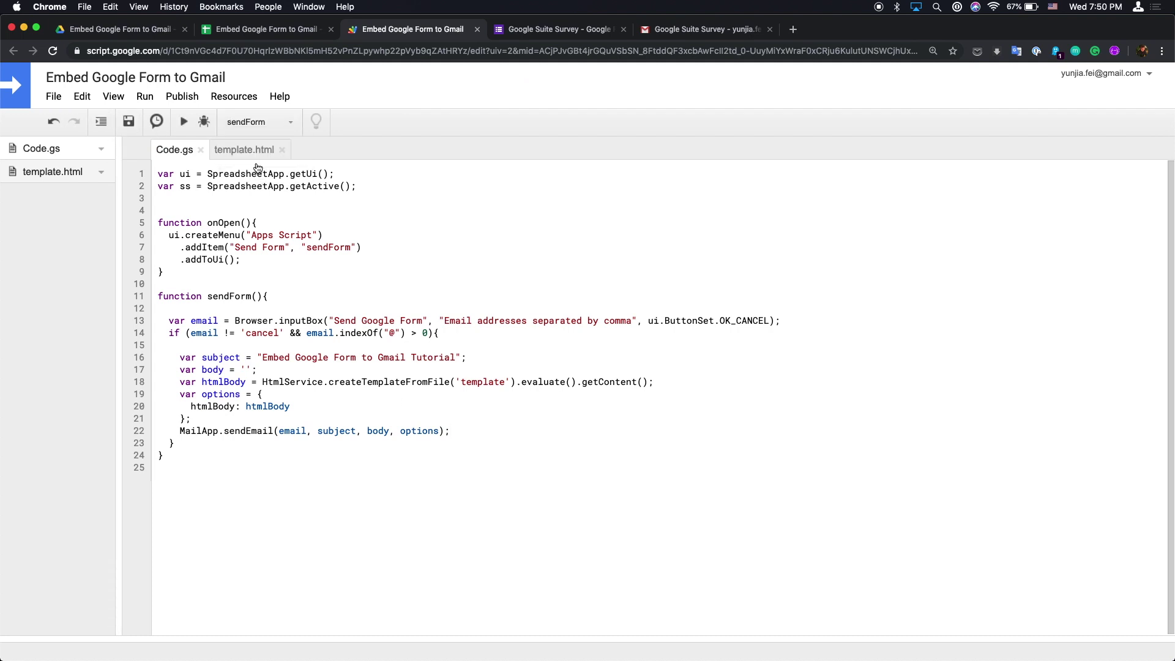
click(183, 121)
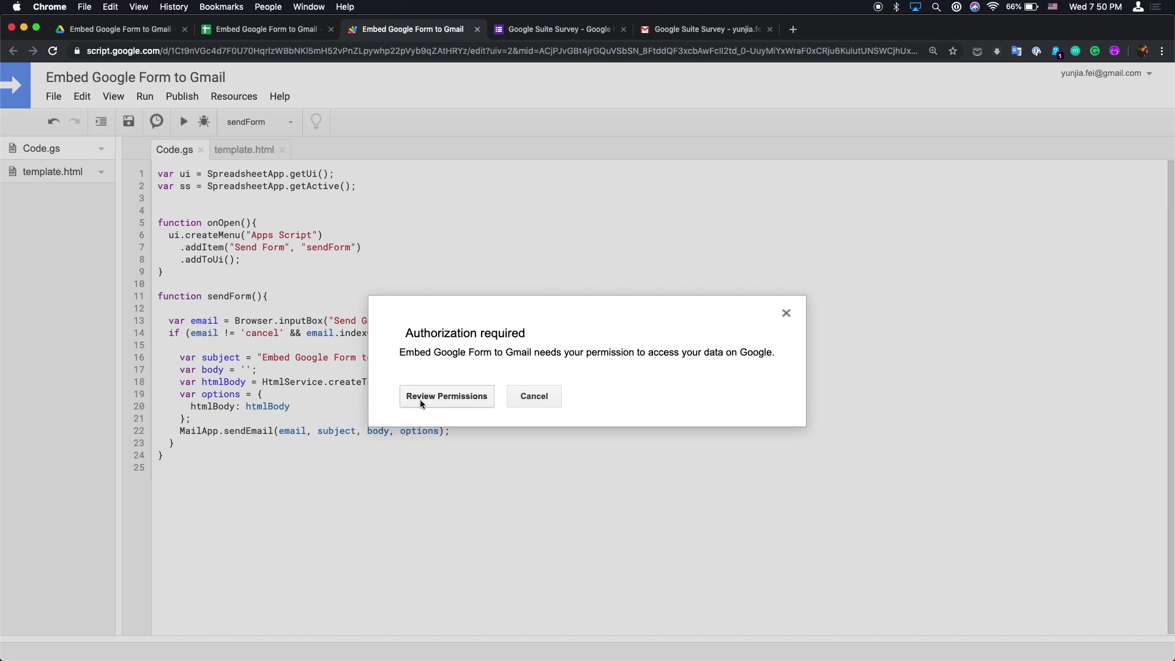
Step: Authorize the unverified Embed Google Form to Gmail script with your account and allow access
click(419, 400)
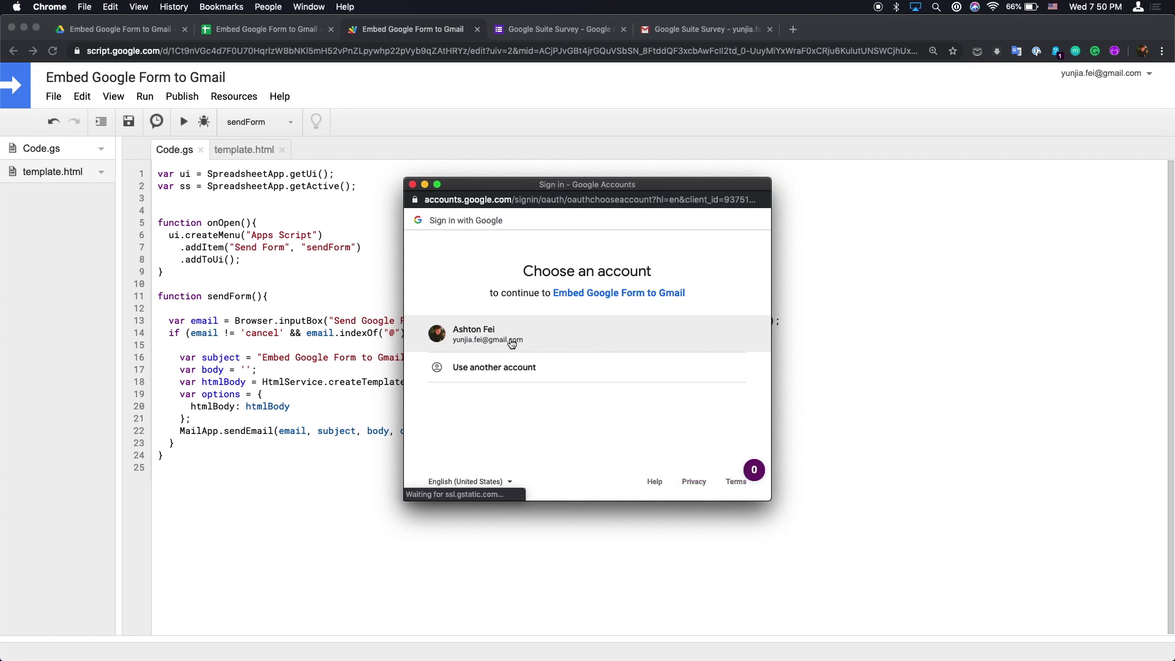
click(548, 330)
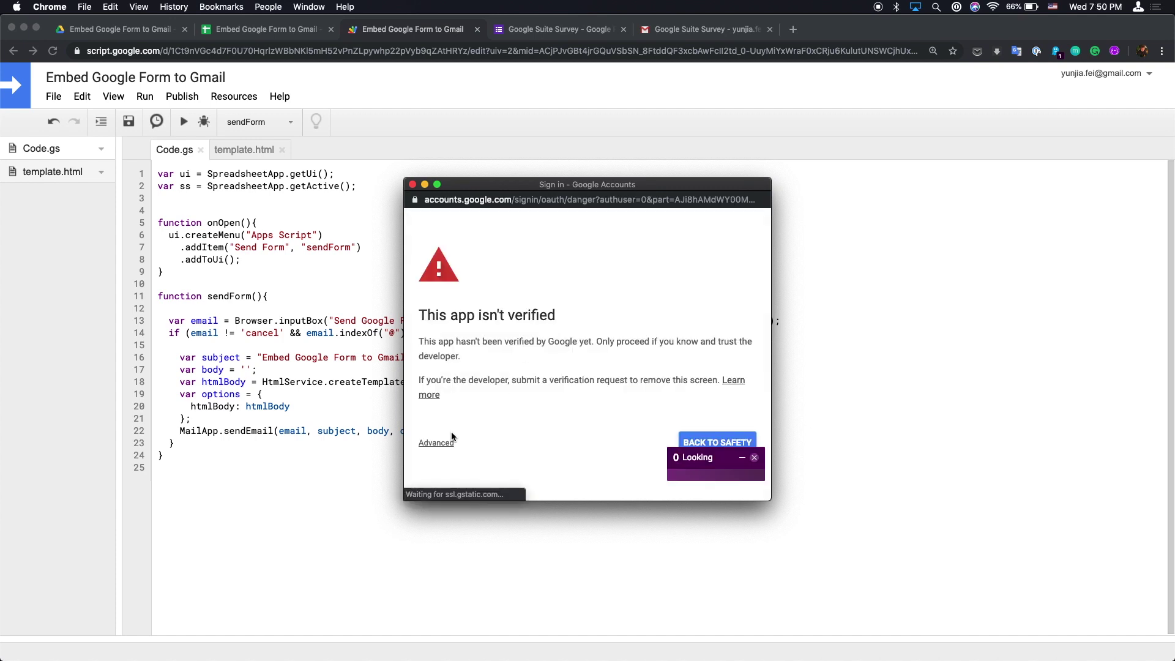
click(439, 445)
scroll(456, 416, down, 3)
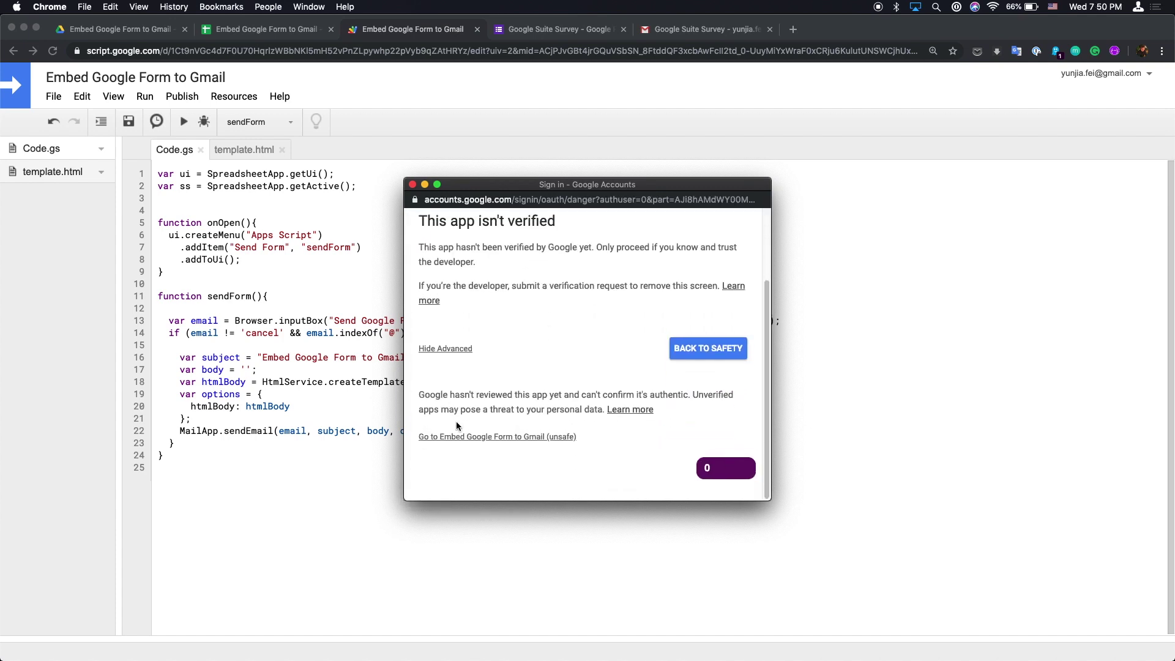
click(451, 443)
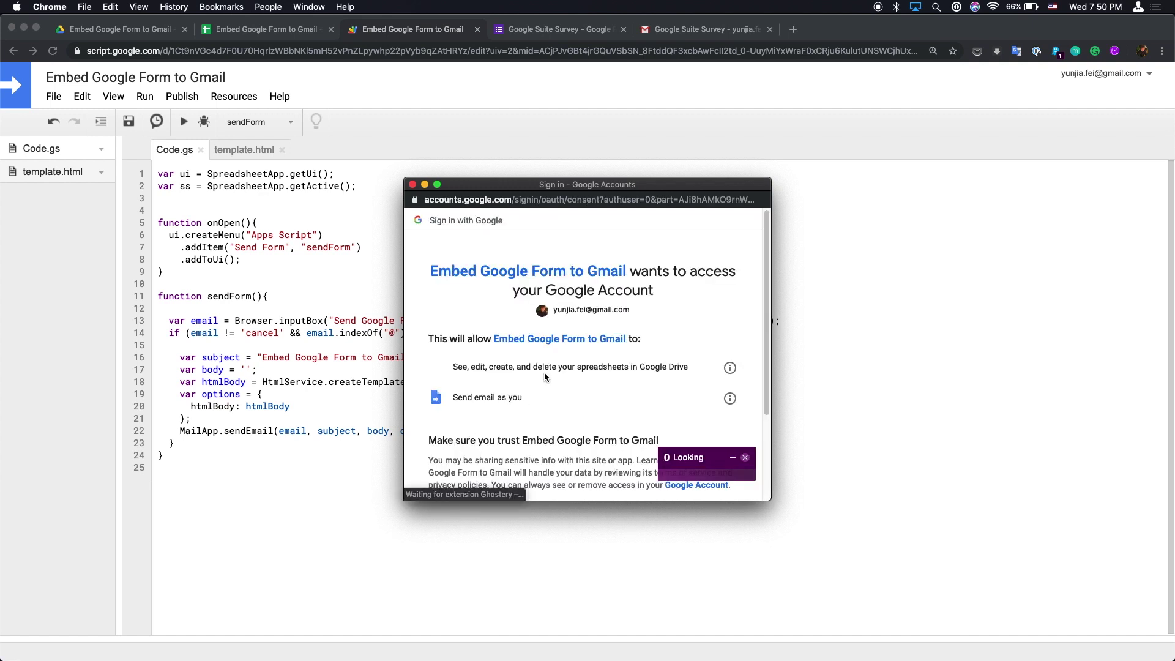
scroll(543, 371, down, 3)
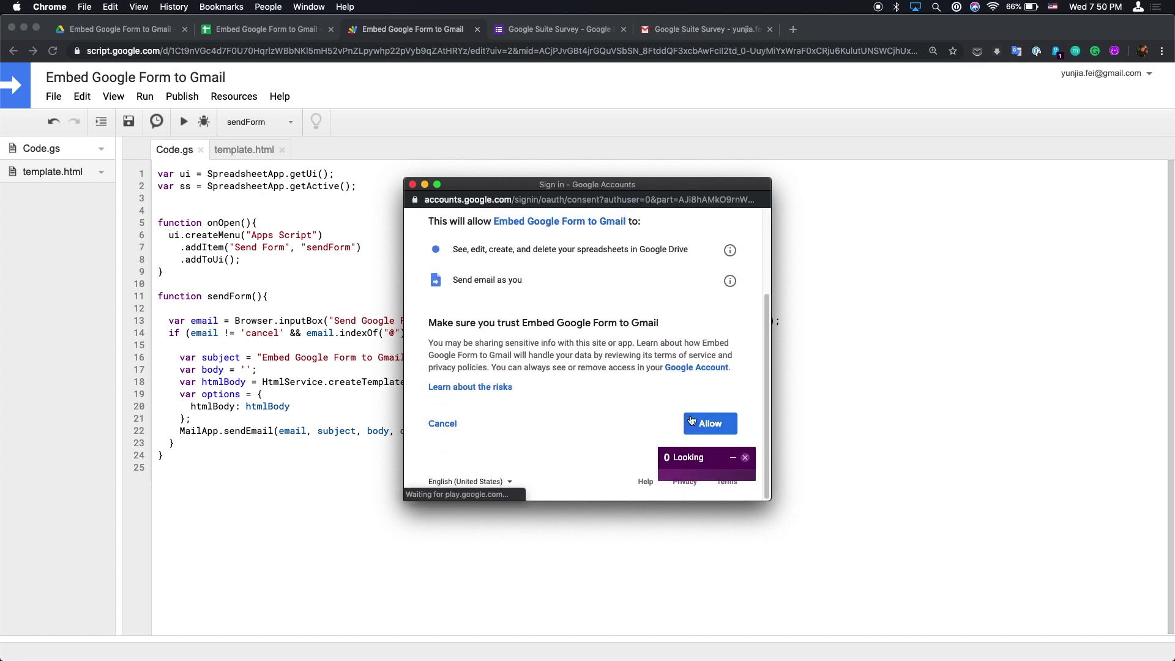
click(709, 424)
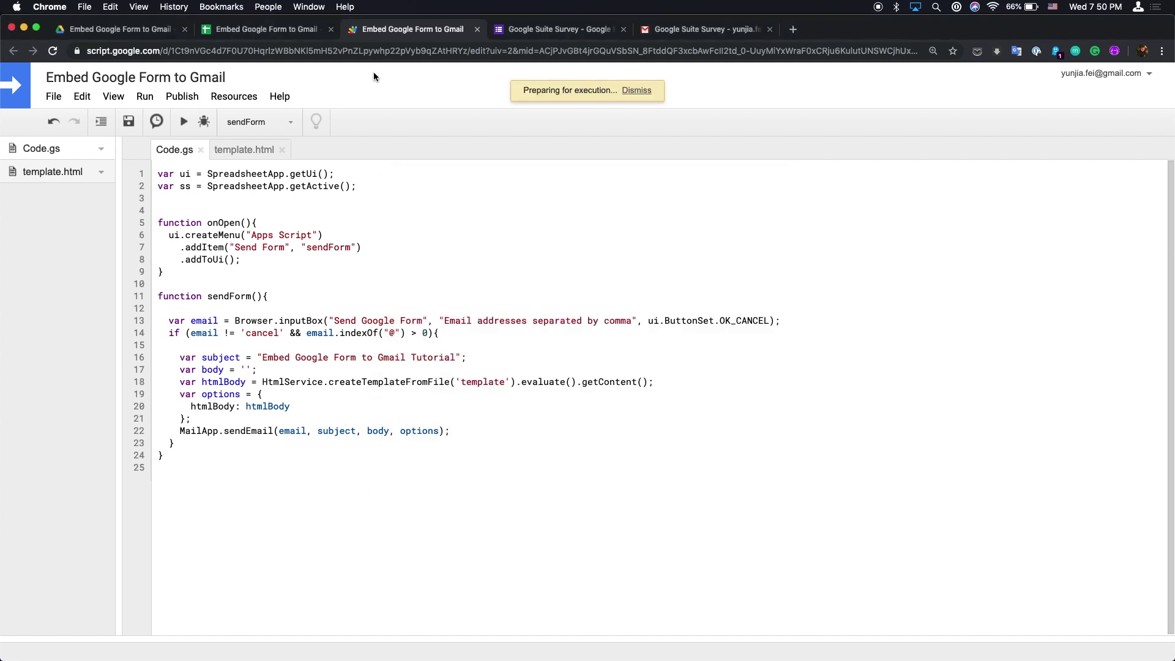
Step: Enter a recipient email in the Sheets Send Google Form prompt, confirm, and return to the editor
click(275, 30)
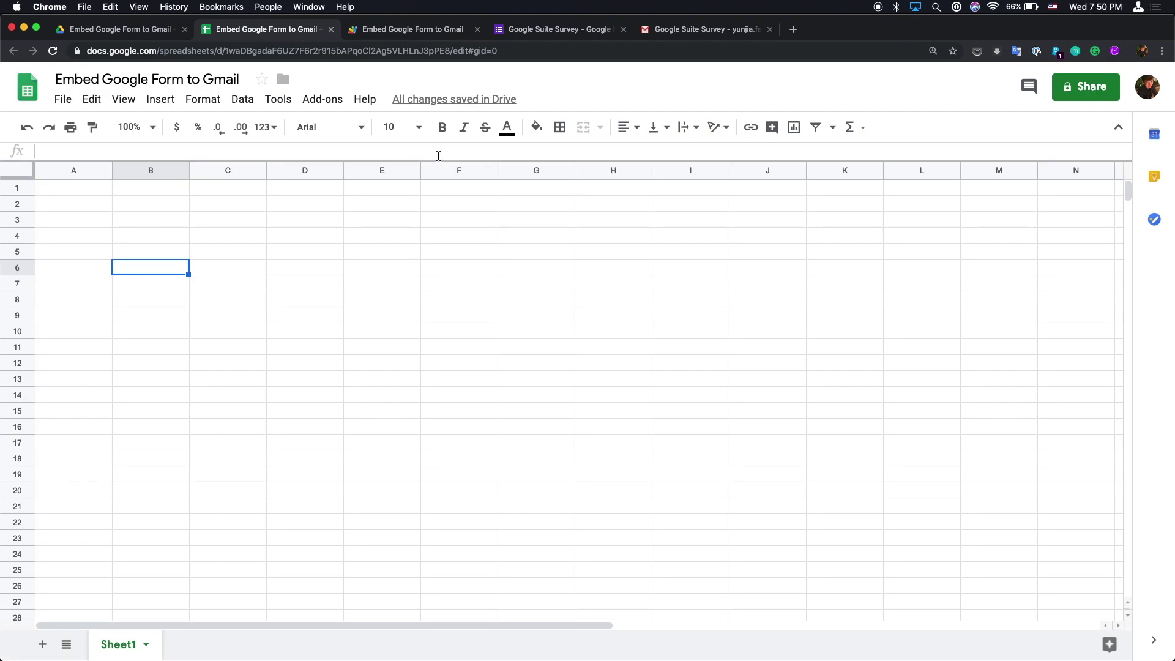
click(413, 29)
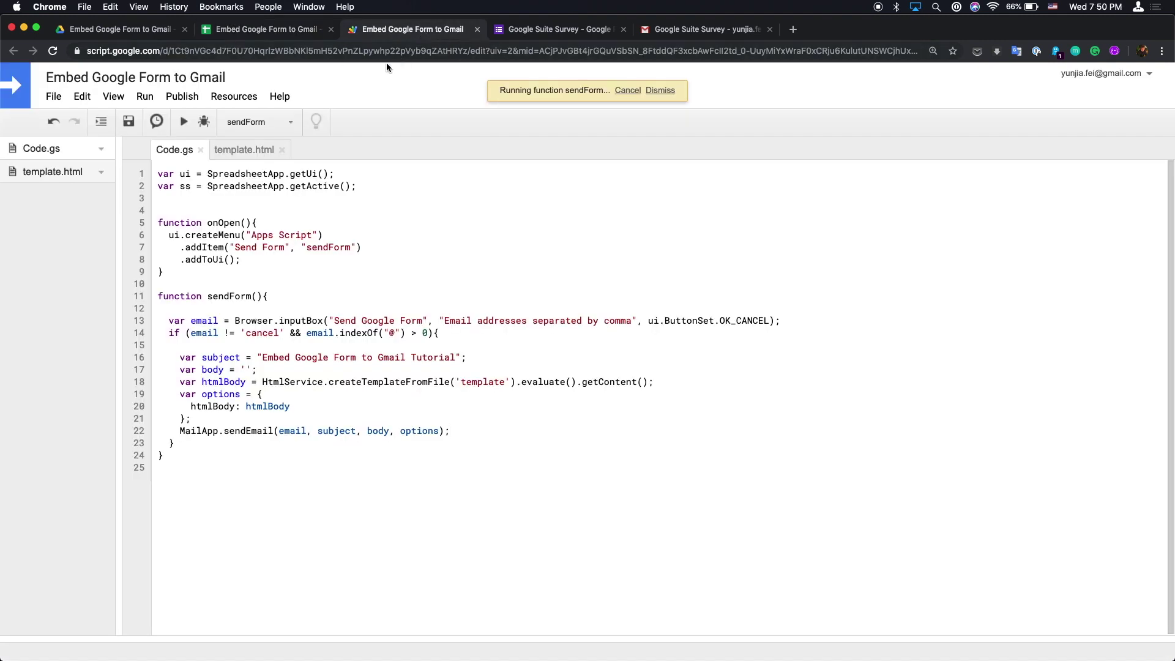
click(266, 30)
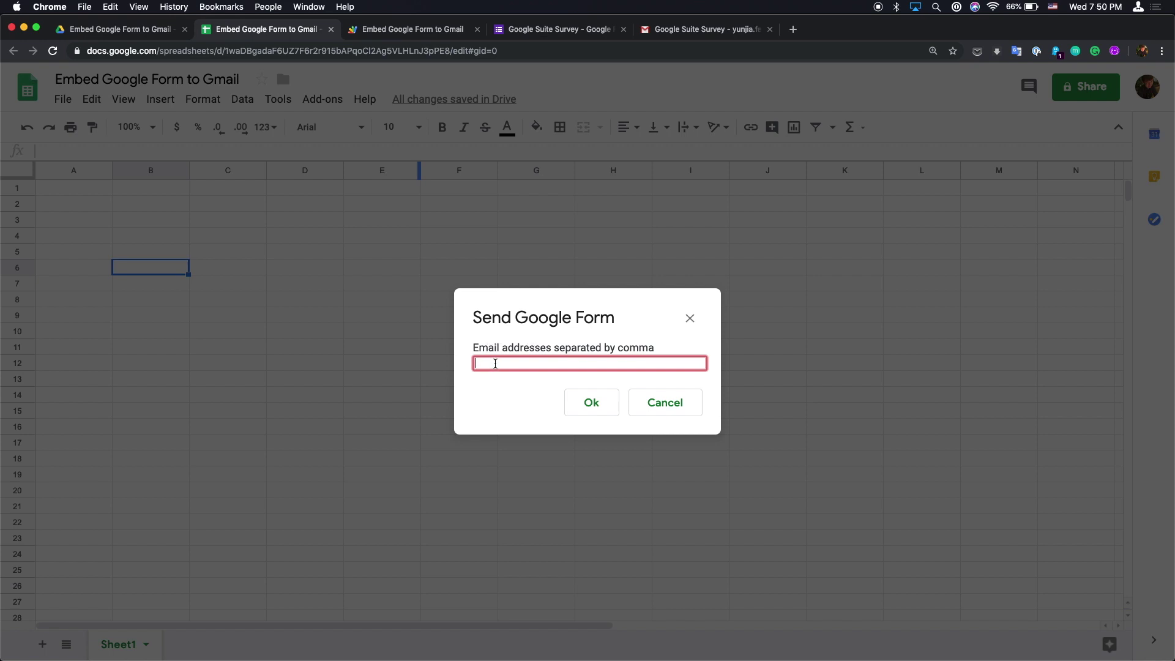
click(591, 402)
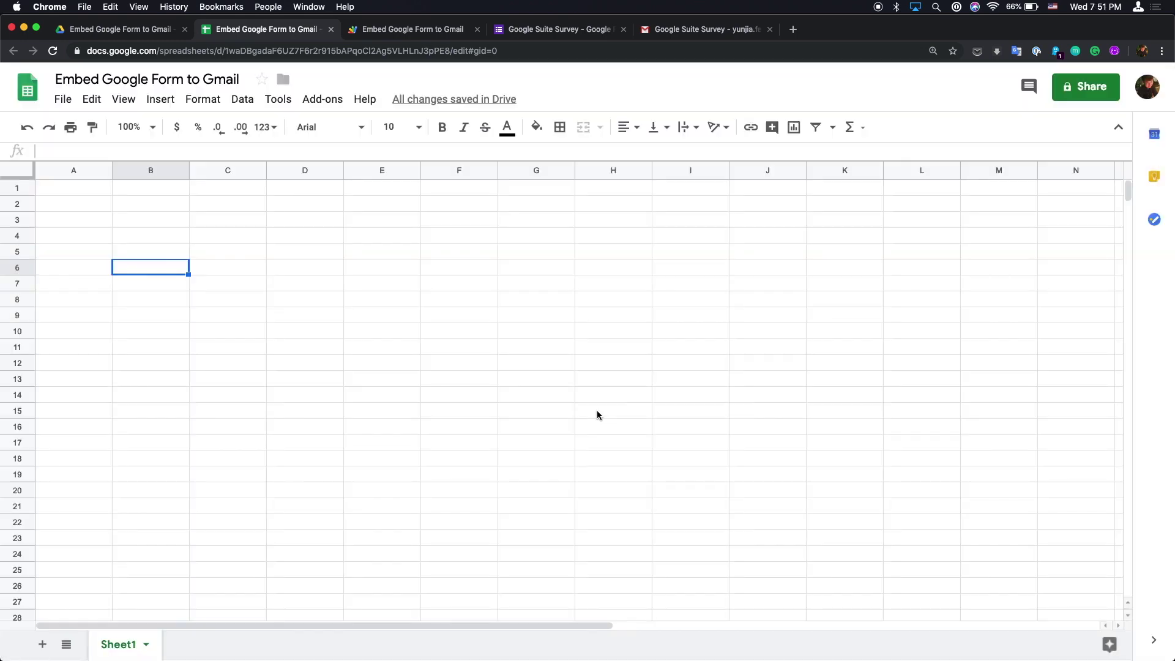
click(440, 37)
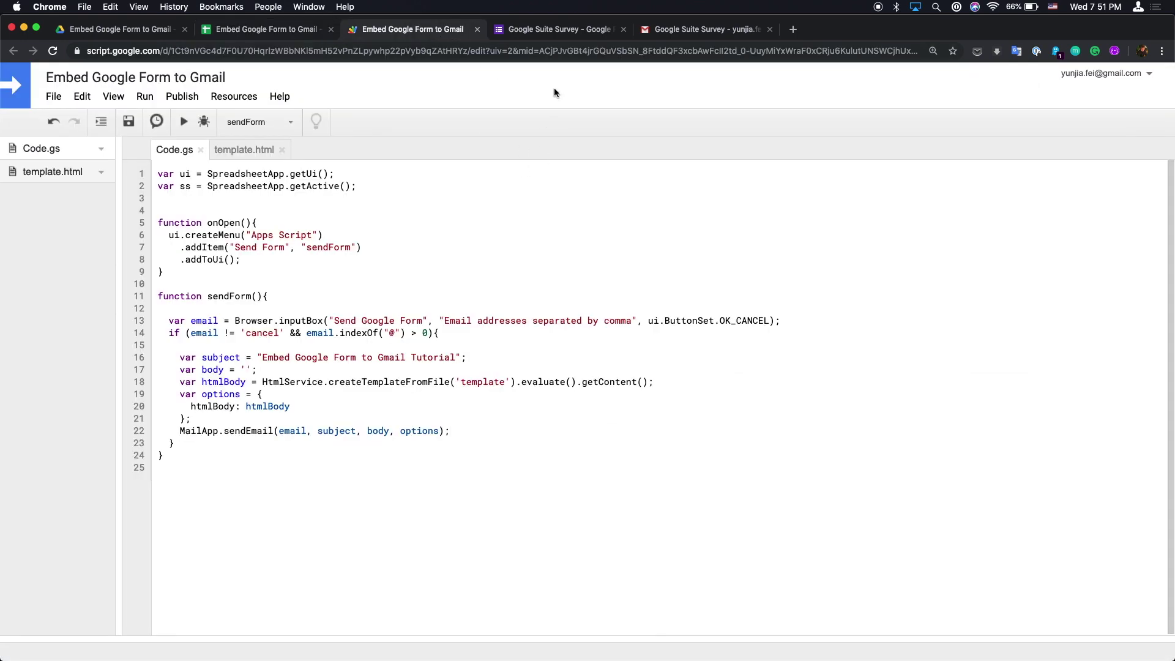
Step: Open the 'Embed Google Form to Gmail Tutorial' email in Gmail, then return to the editor
click(698, 28)
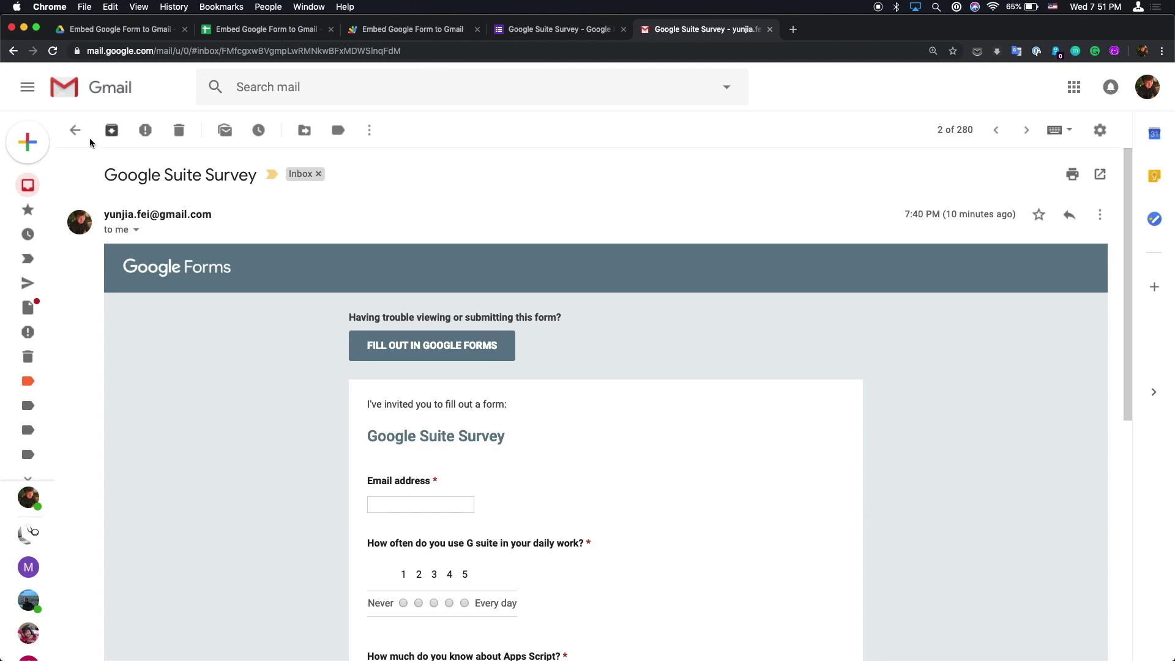
click(75, 130)
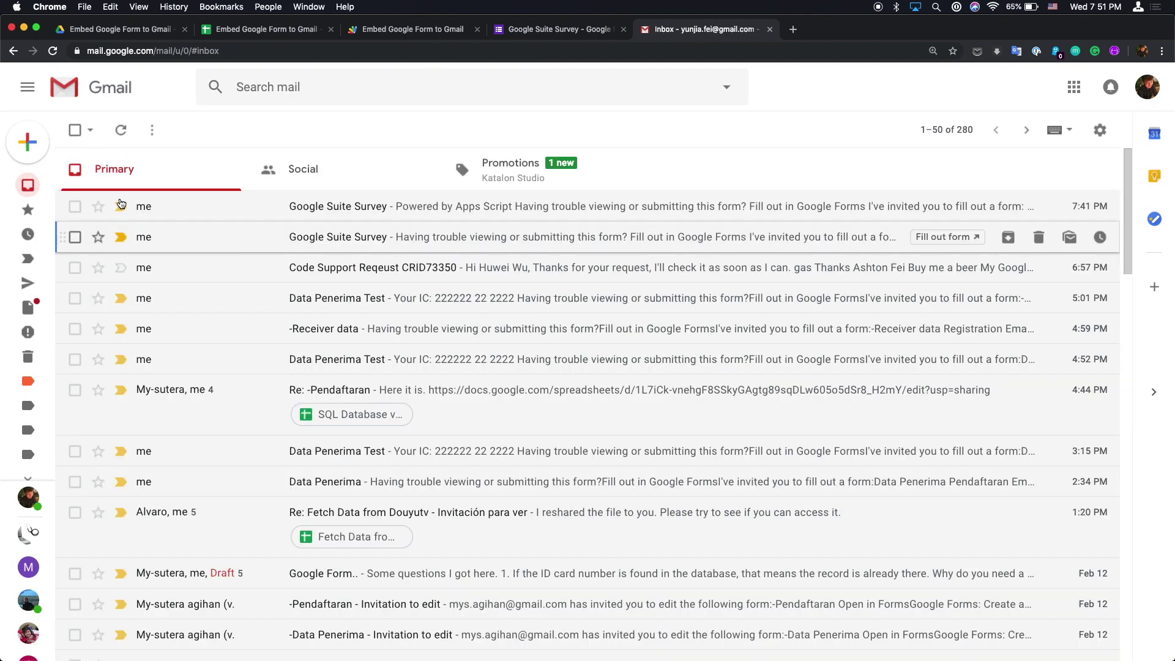
click(387, 215)
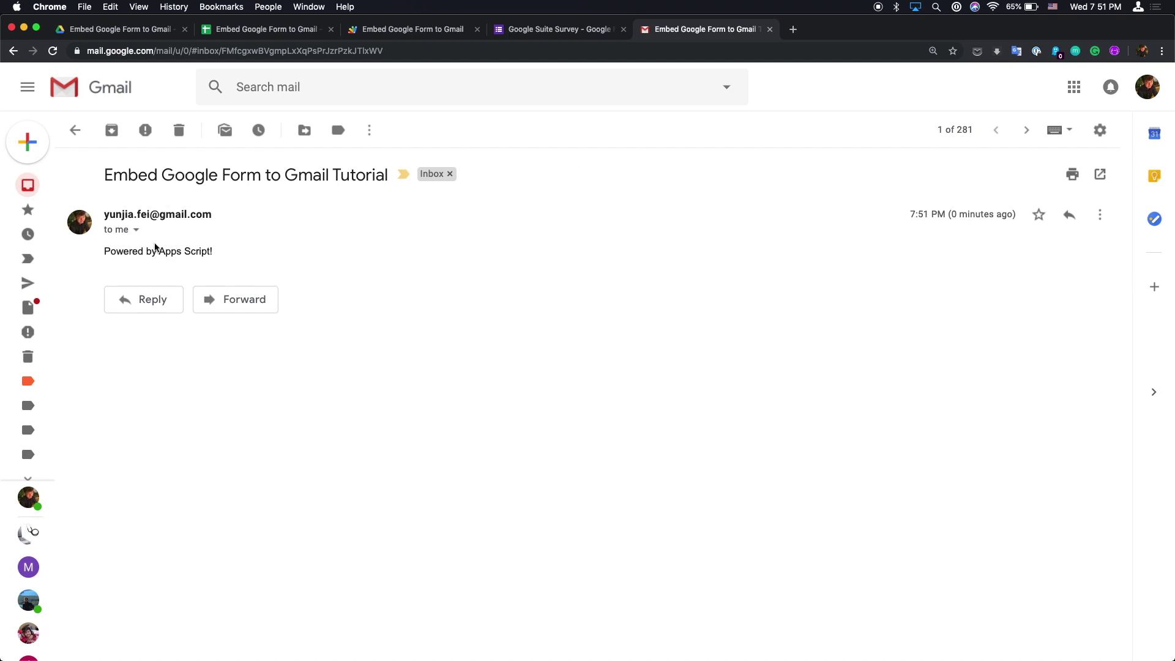
drag(213, 250, 179, 250)
click(408, 29)
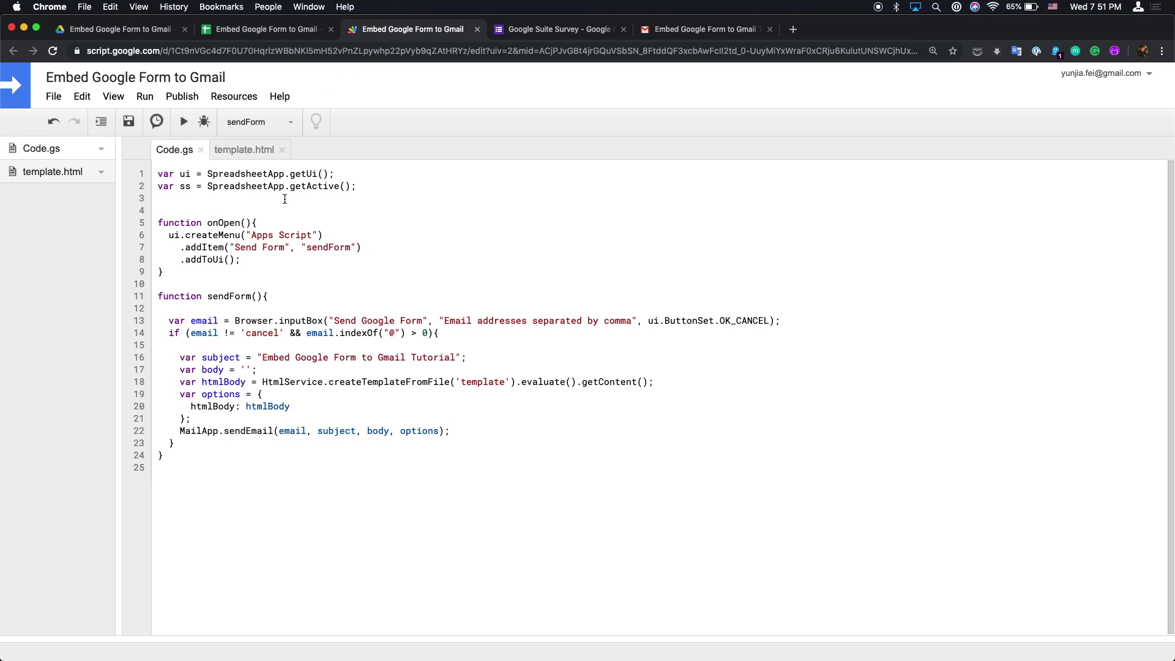
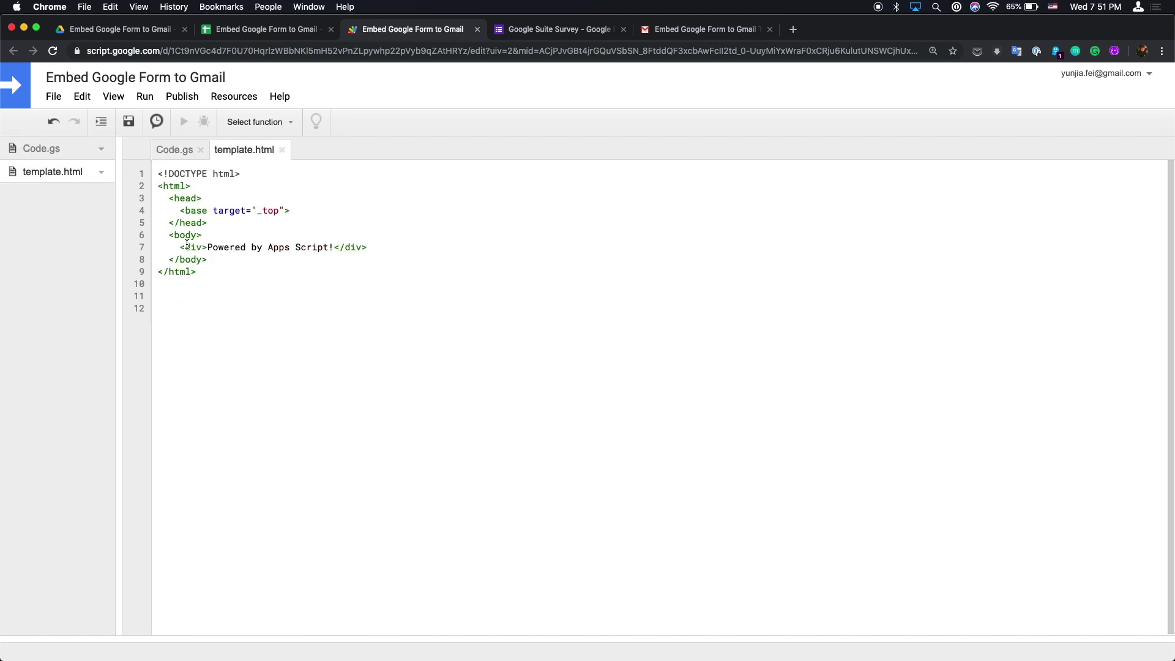
Step: Check the received email's 'Powered by Apps Script!' body text in Gmail
drag(179, 248, 393, 244)
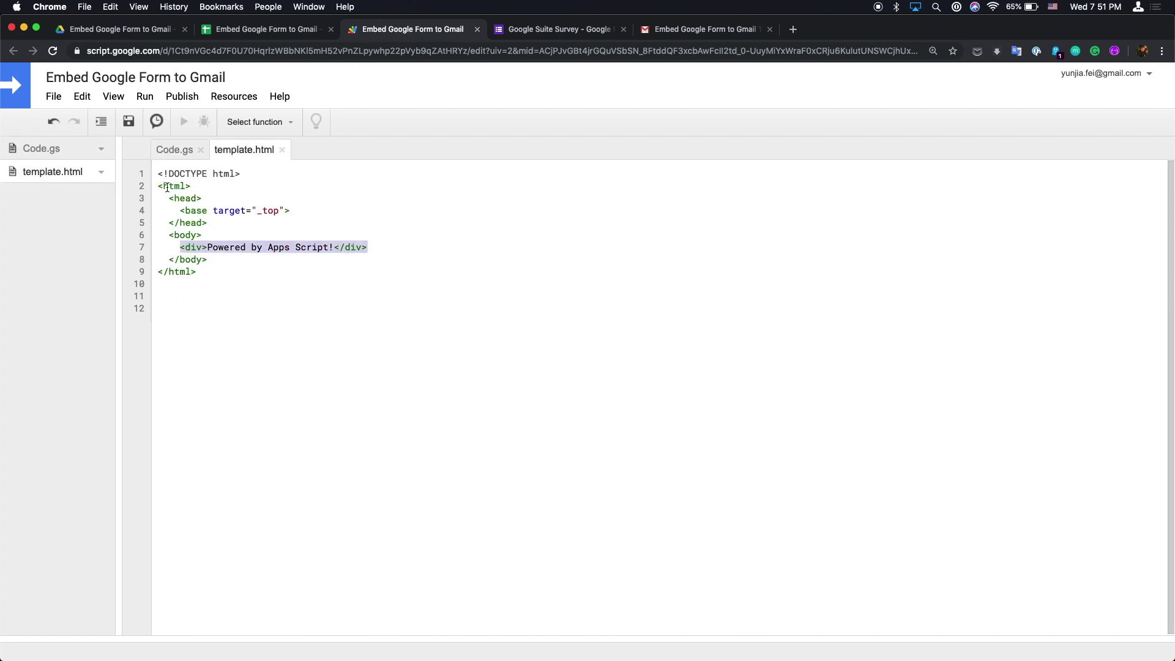
click(669, 28)
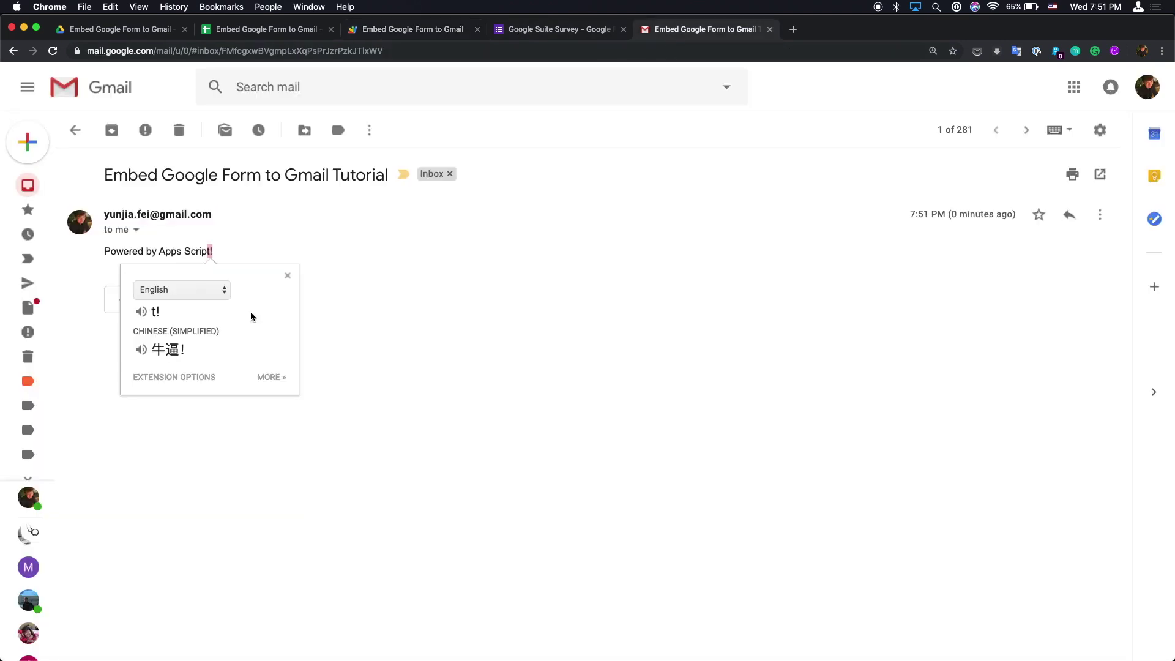
click(290, 276)
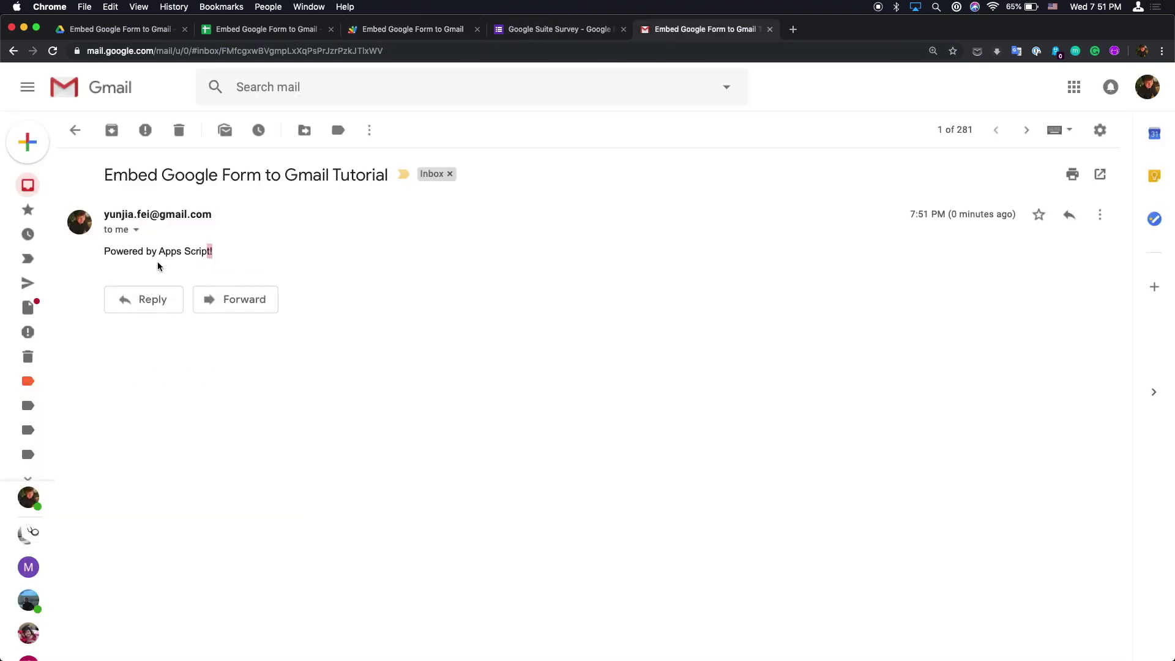
click(105, 250)
triple_click(247, 253)
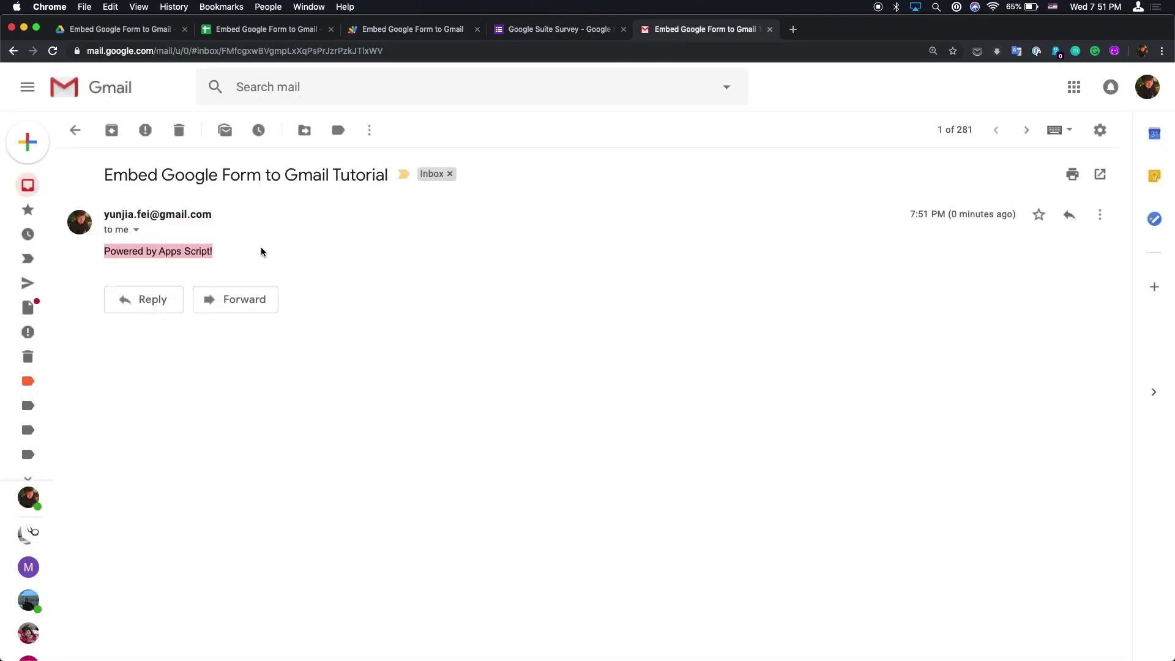
click(308, 254)
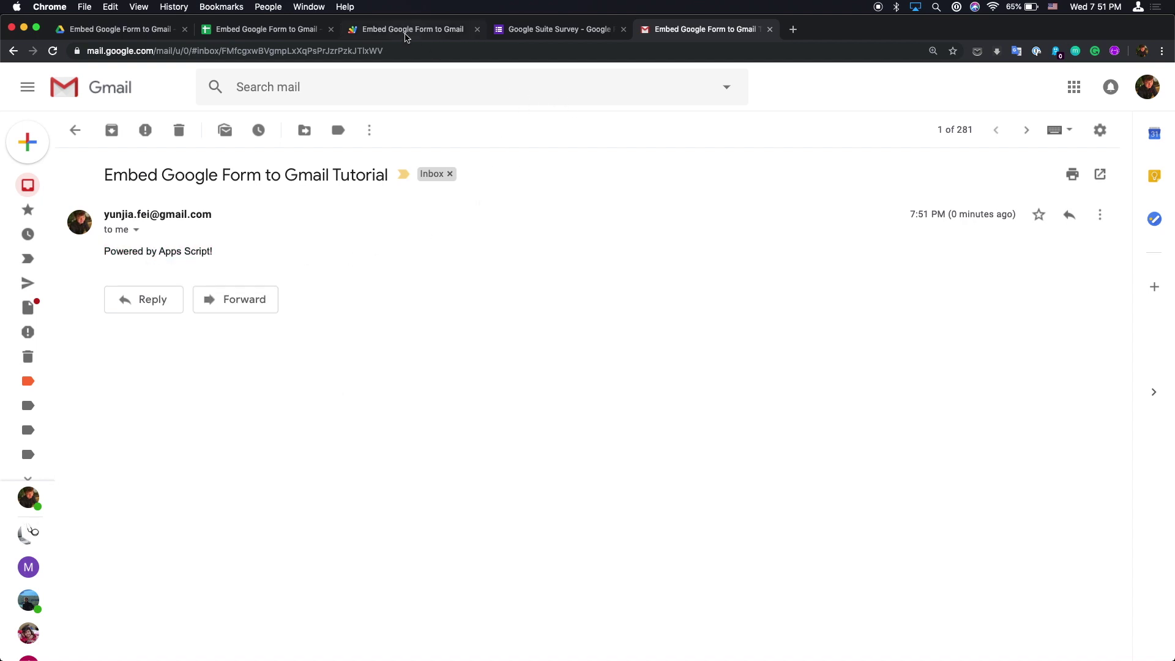
Step: Insert an empty line below the 'Powered by Apps Script!' div in template.html
click(409, 29)
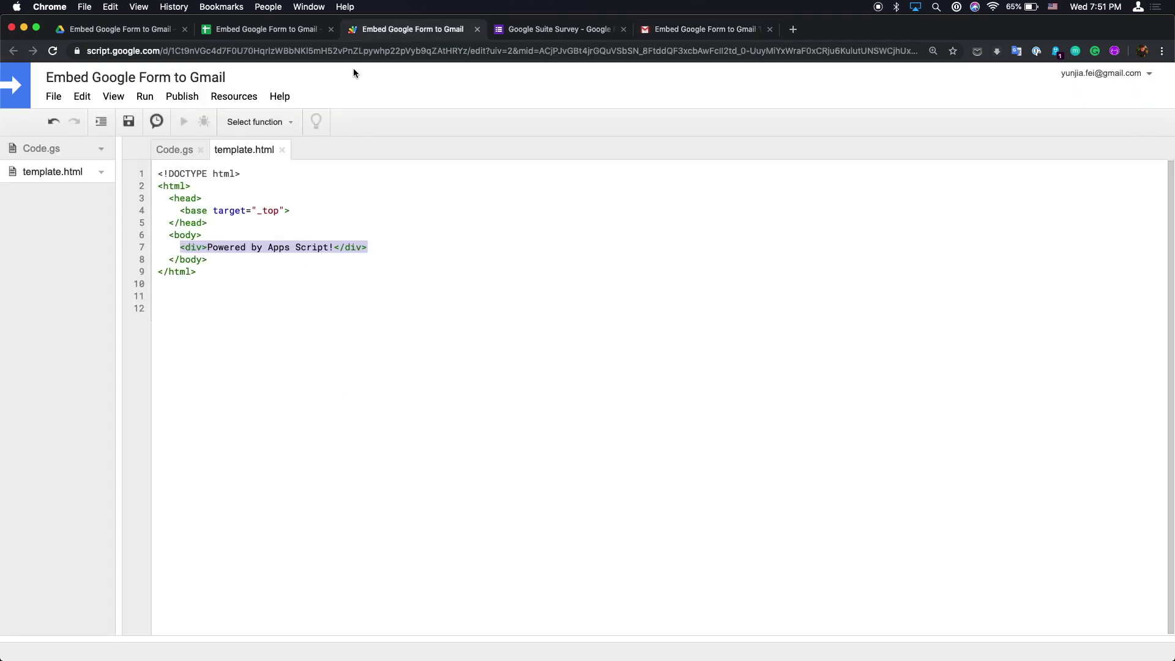
click(372, 248)
key(Return)
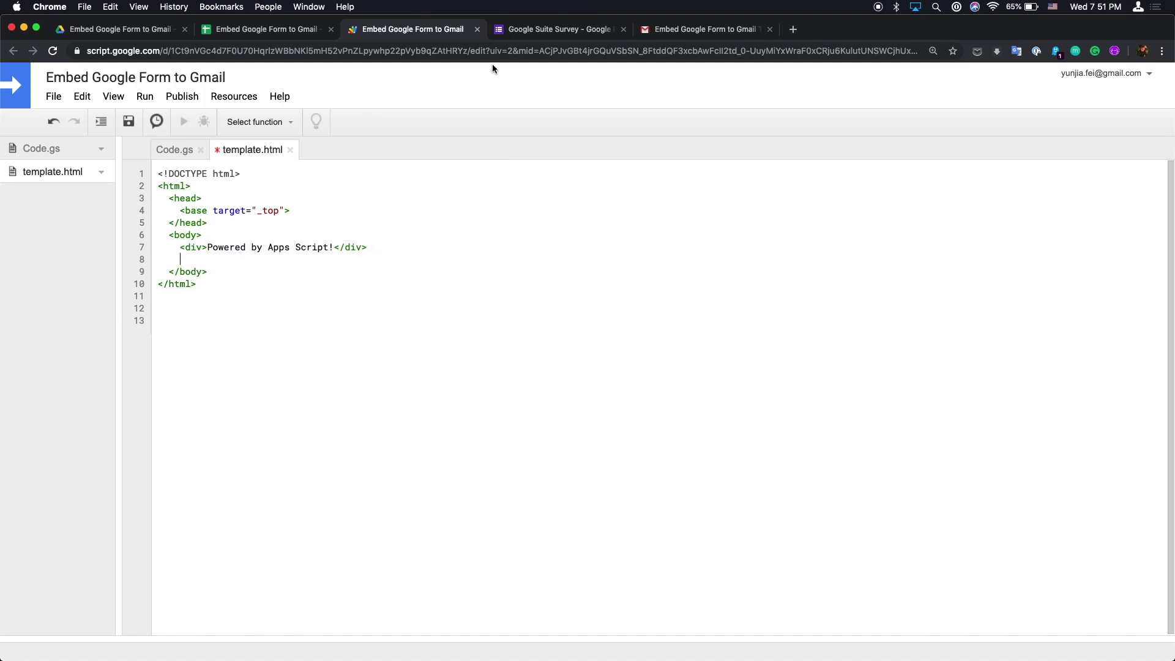
click(528, 35)
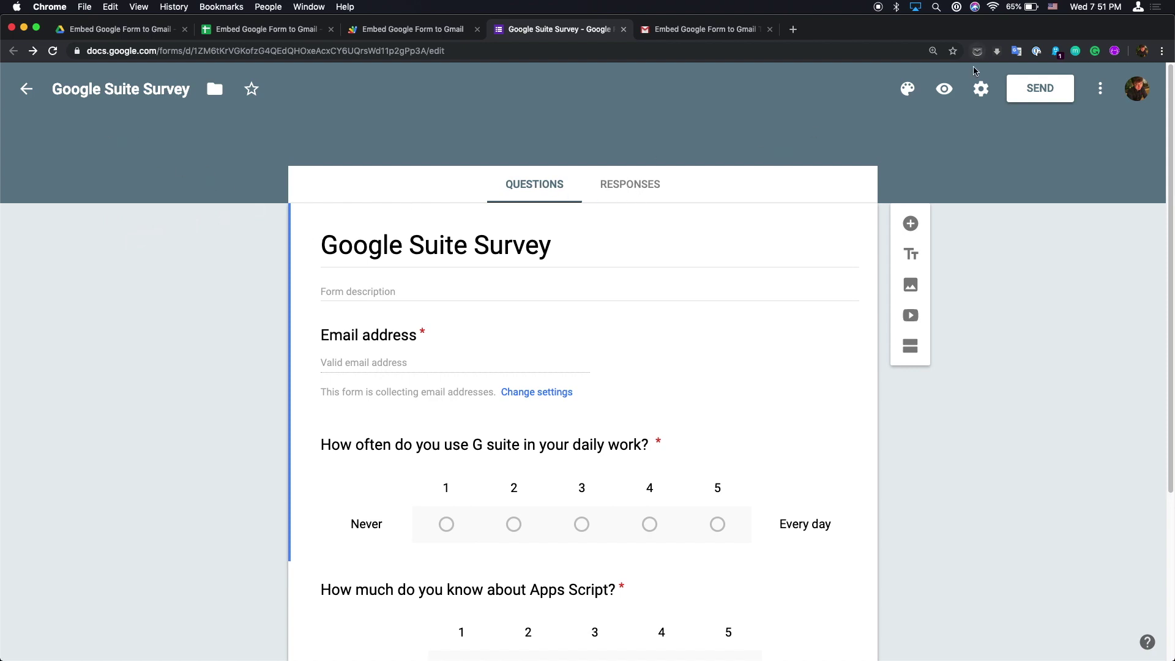
Step: Email the Google Suite Survey to a recipient with 'Include form in email' ticked
click(1040, 88)
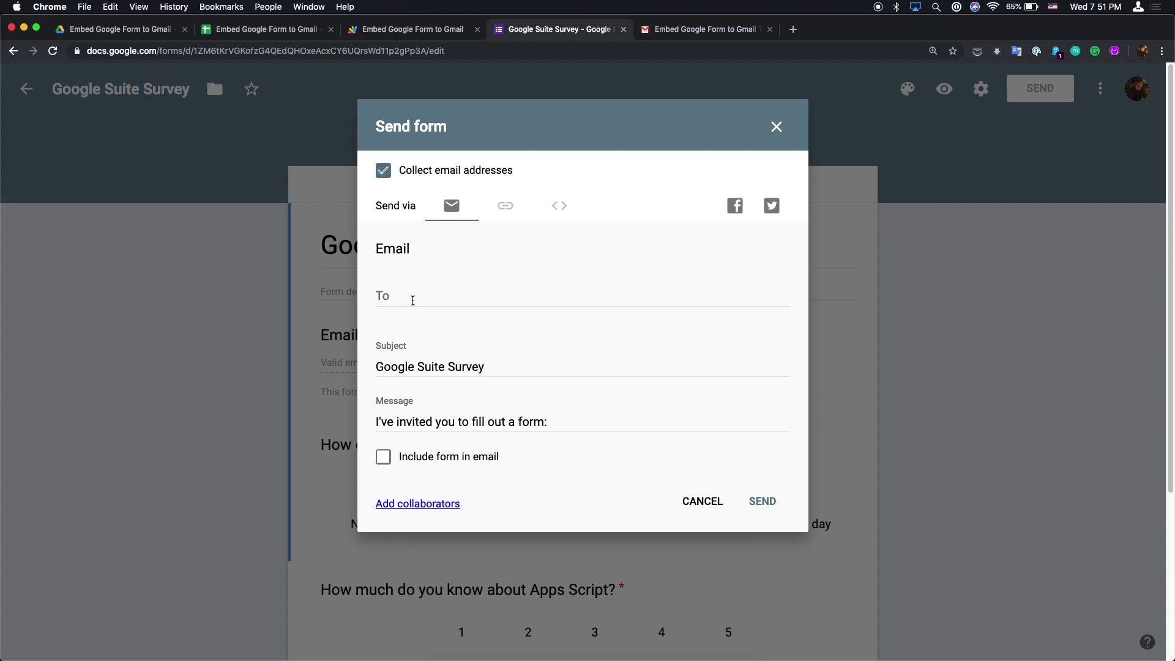
click(412, 297)
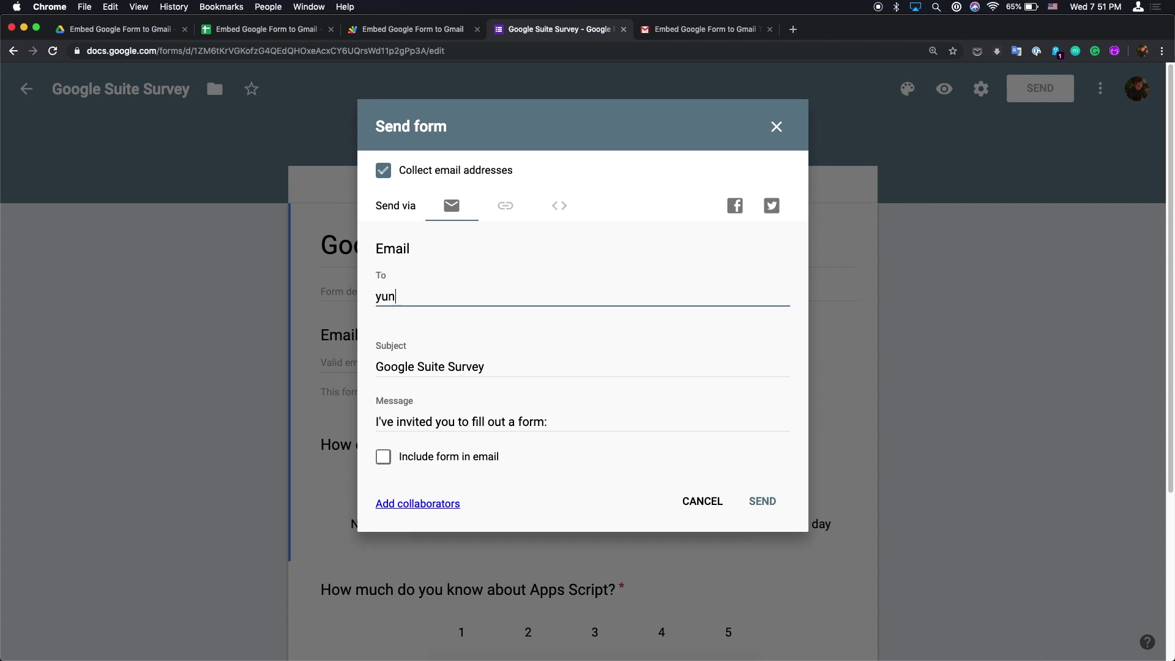
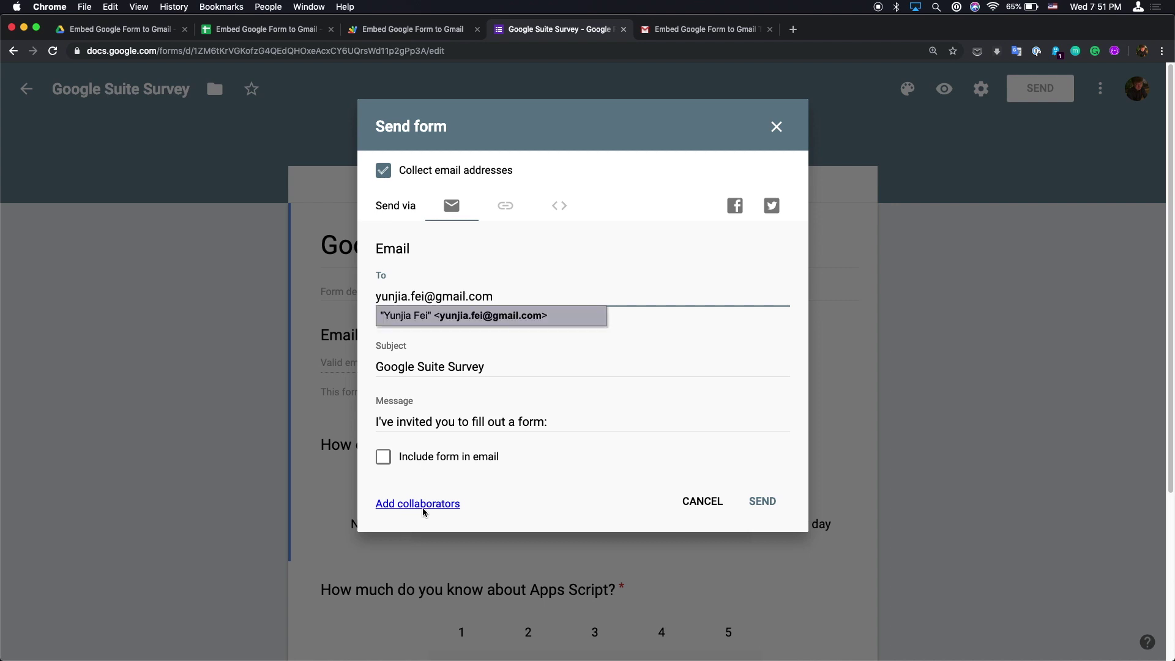
click(384, 458)
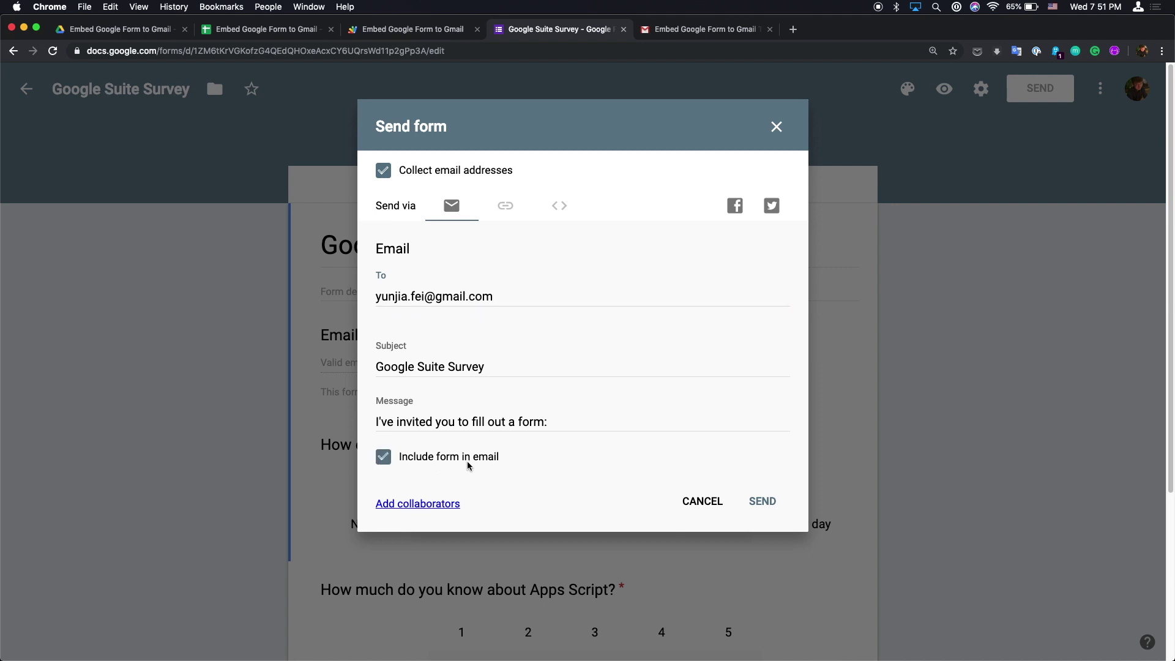
click(757, 505)
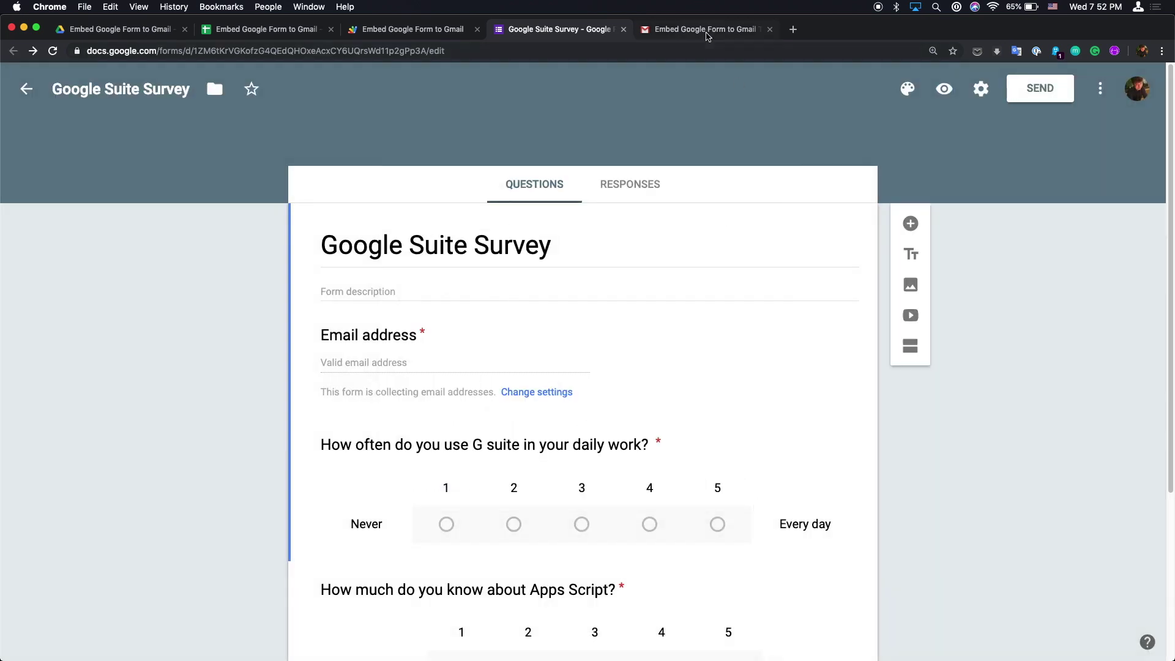
click(706, 29)
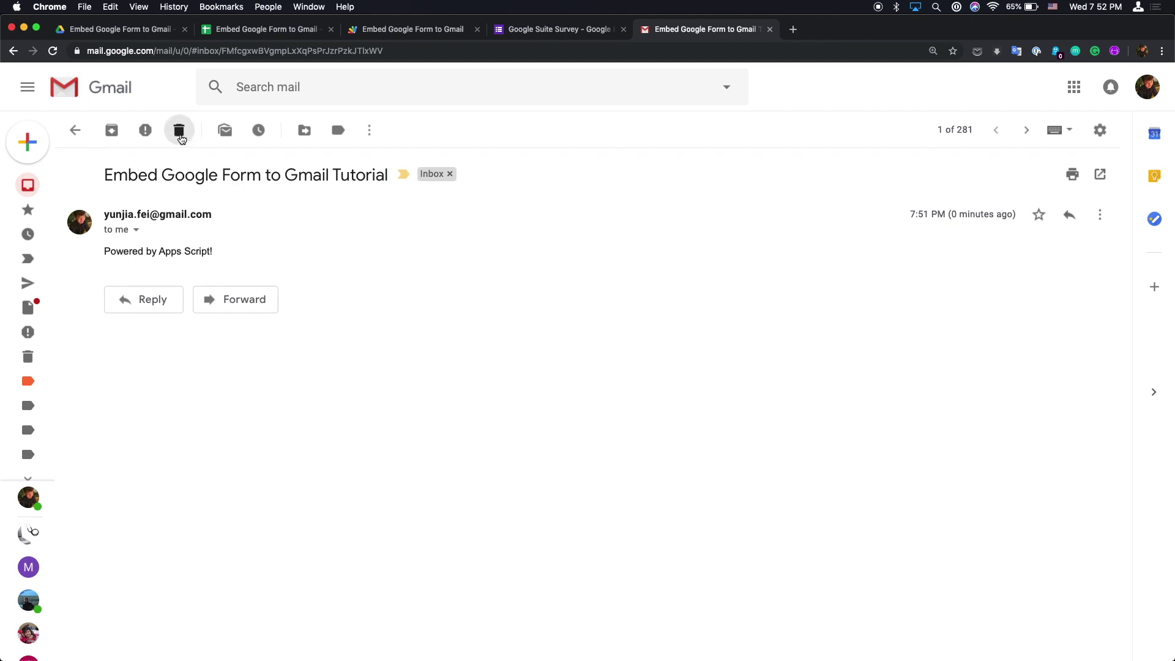
Step: Trash the old tutorial email and open the new Google Suite Survey email
click(178, 130)
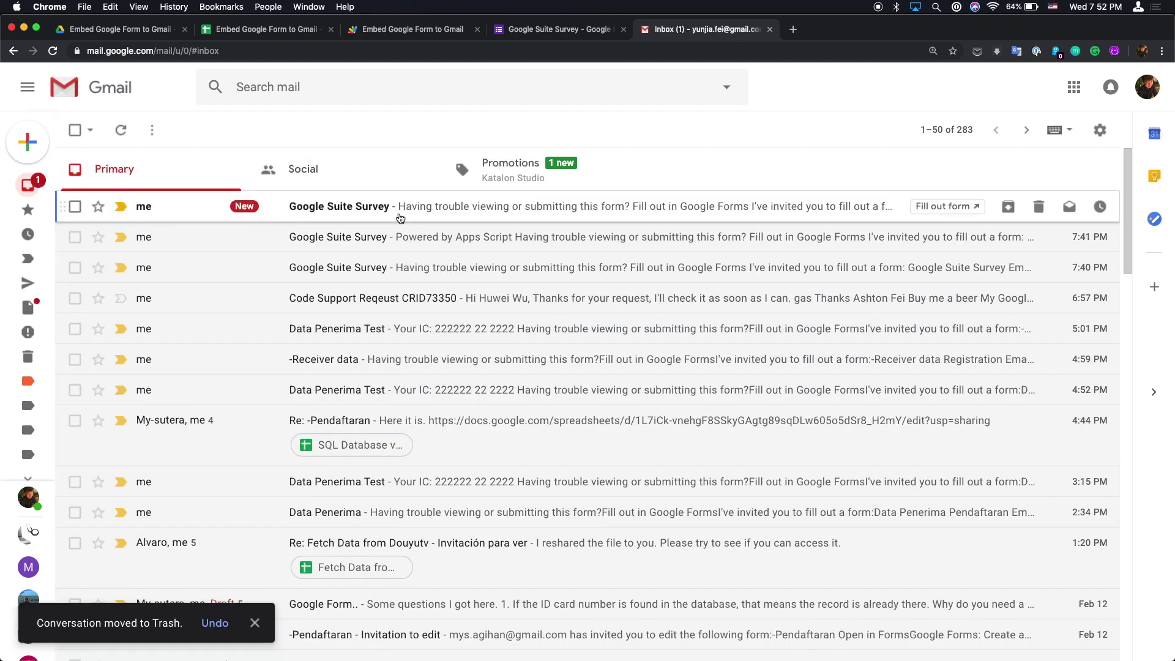
click(400, 212)
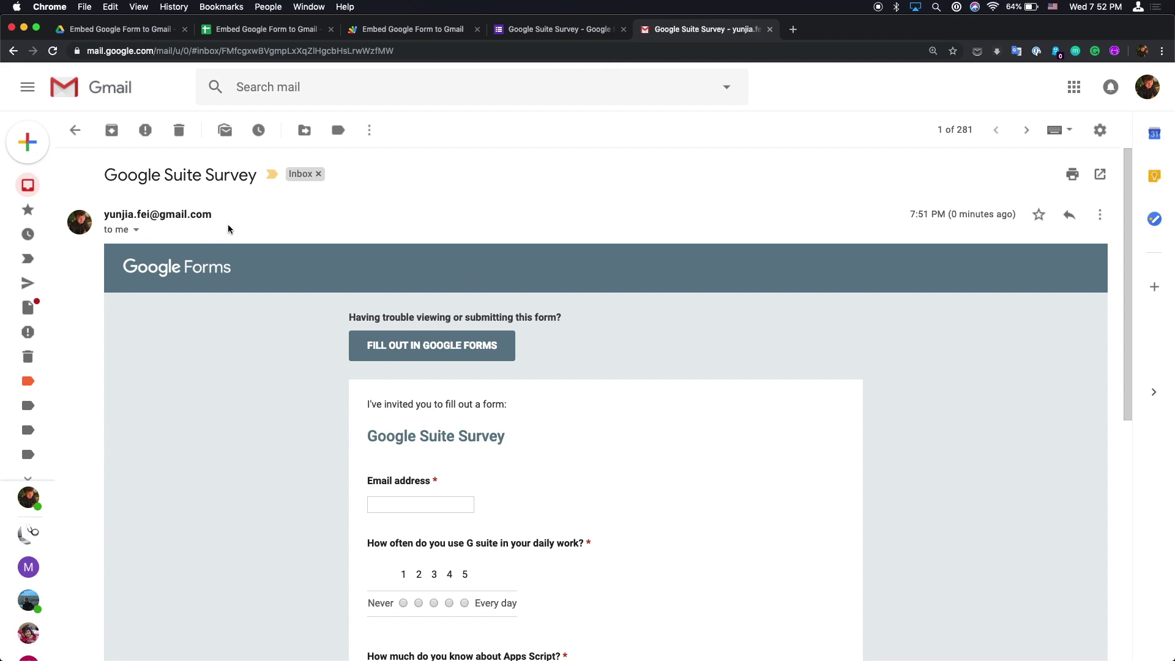
scroll(212, 289, down, 2)
scroll(213, 288, up, 2)
scroll(243, 370, down, 5)
scroll(243, 370, down, 2)
scroll(243, 370, up, 3)
scroll(243, 370, up, 2)
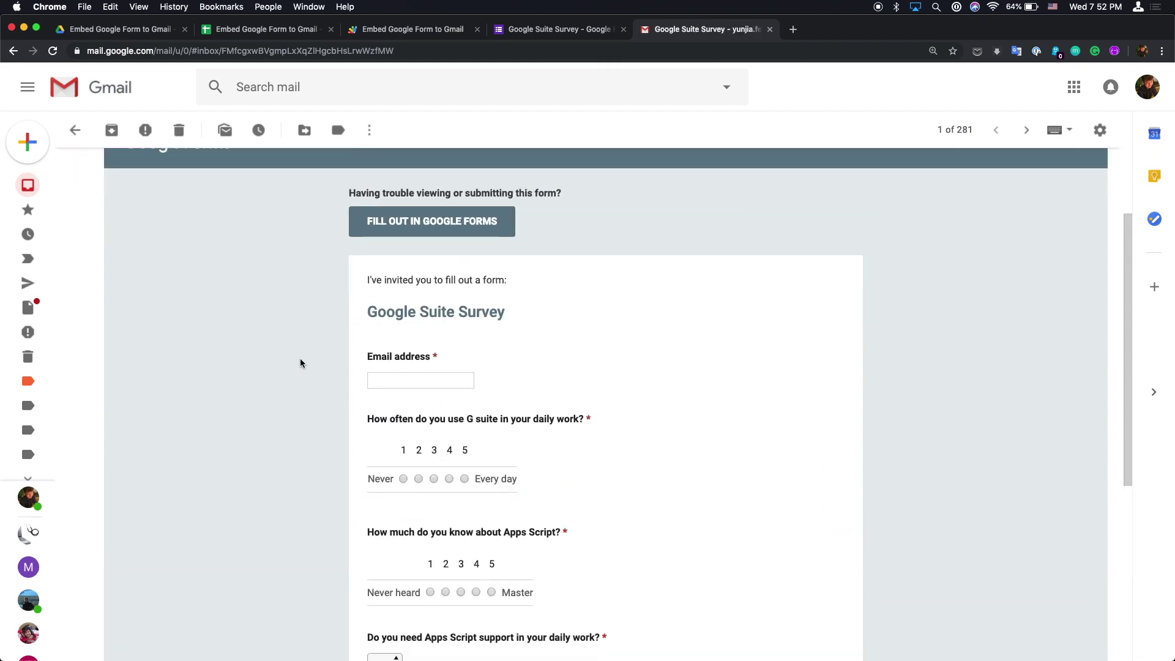
Step: Inspect the survey email in DevTools and select the collapsed form container div#:p6
right_click(300, 358)
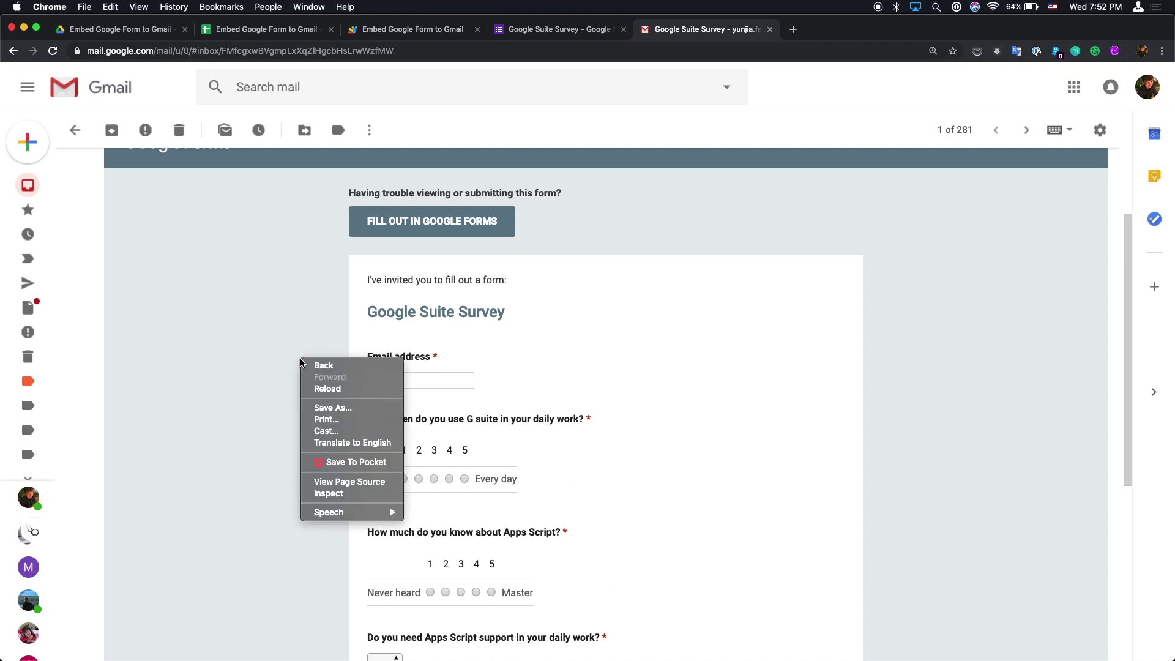
click(328, 493)
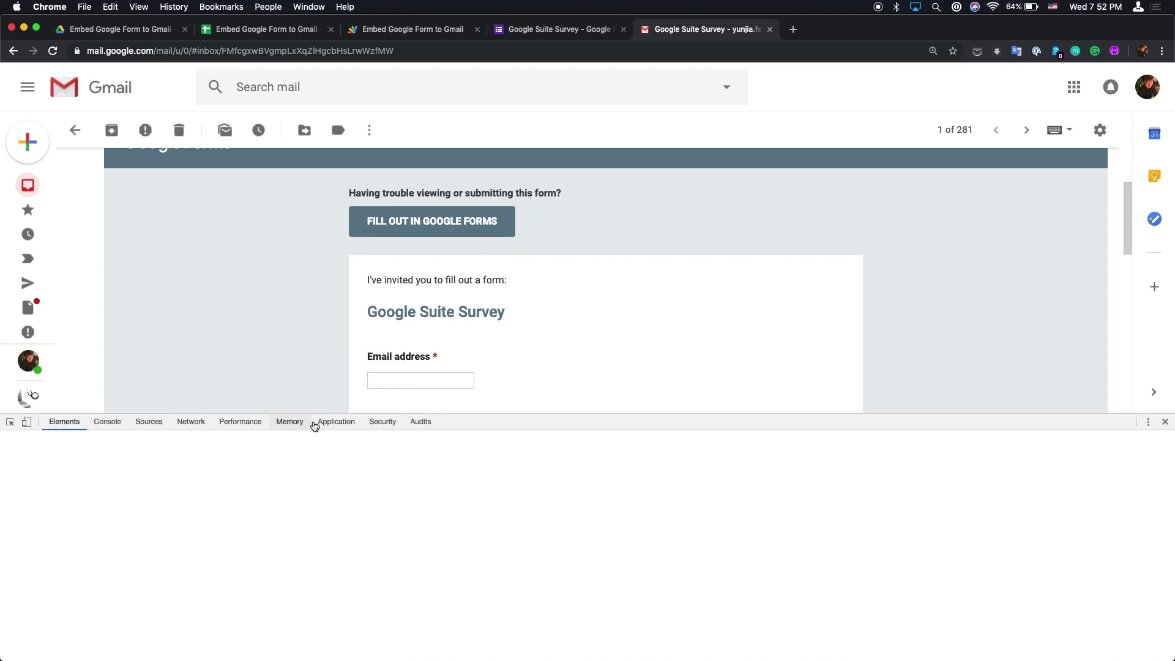
scroll(253, 315, up, 1)
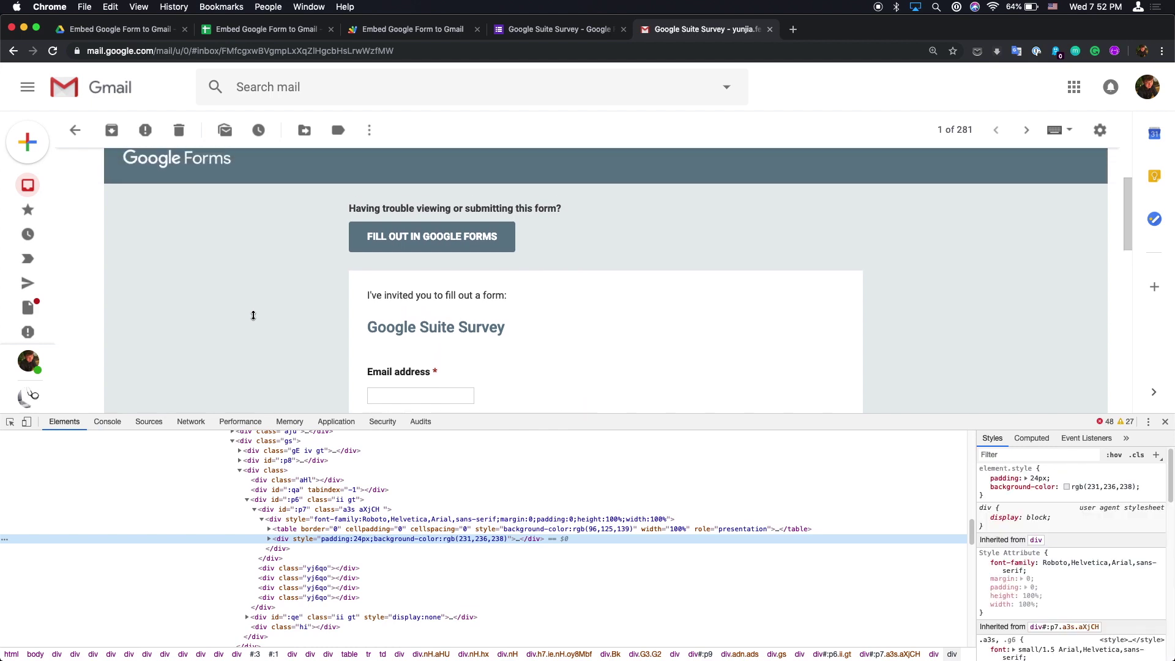
scroll(254, 315, up, 2)
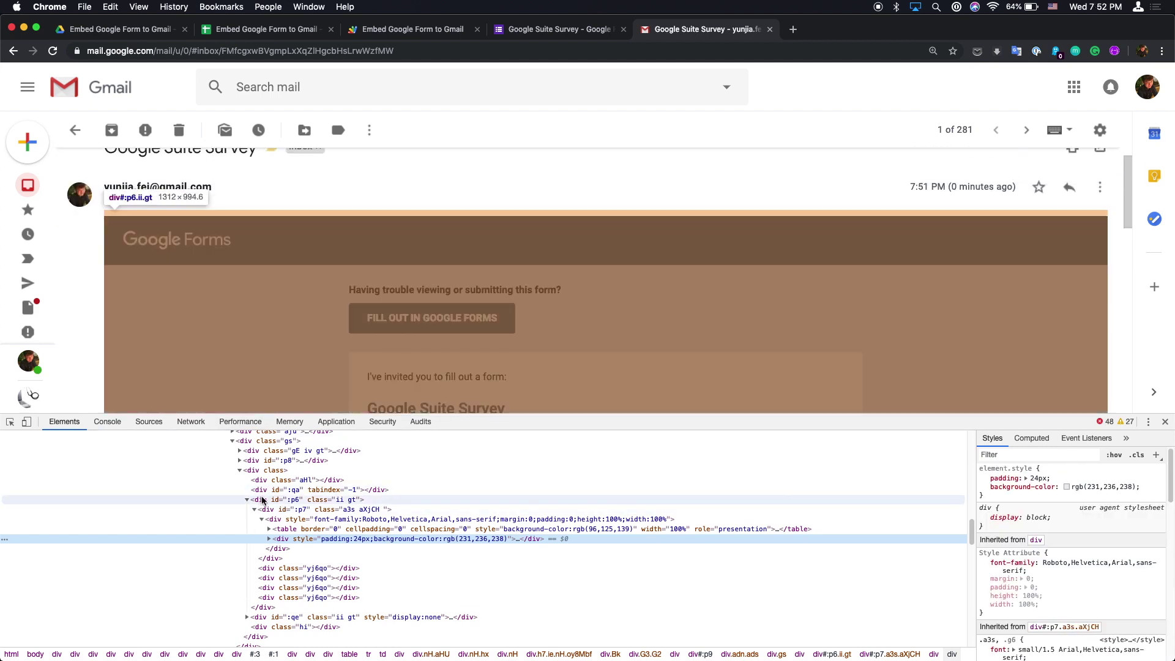
click(252, 504)
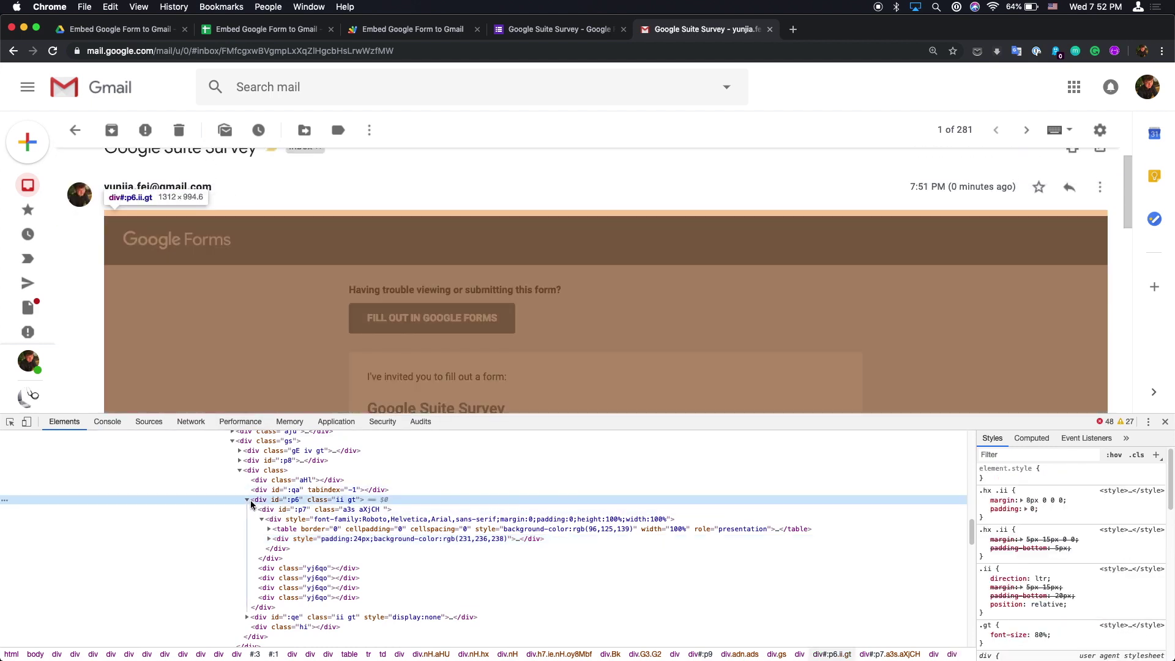
click(247, 499)
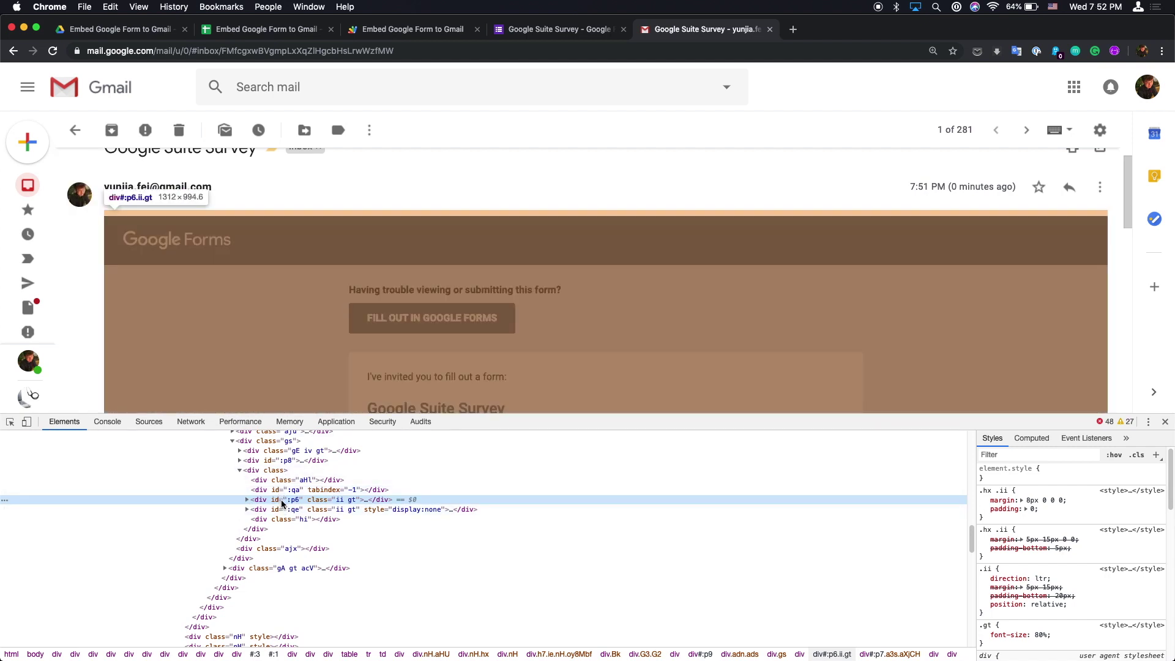
right_click(280, 500)
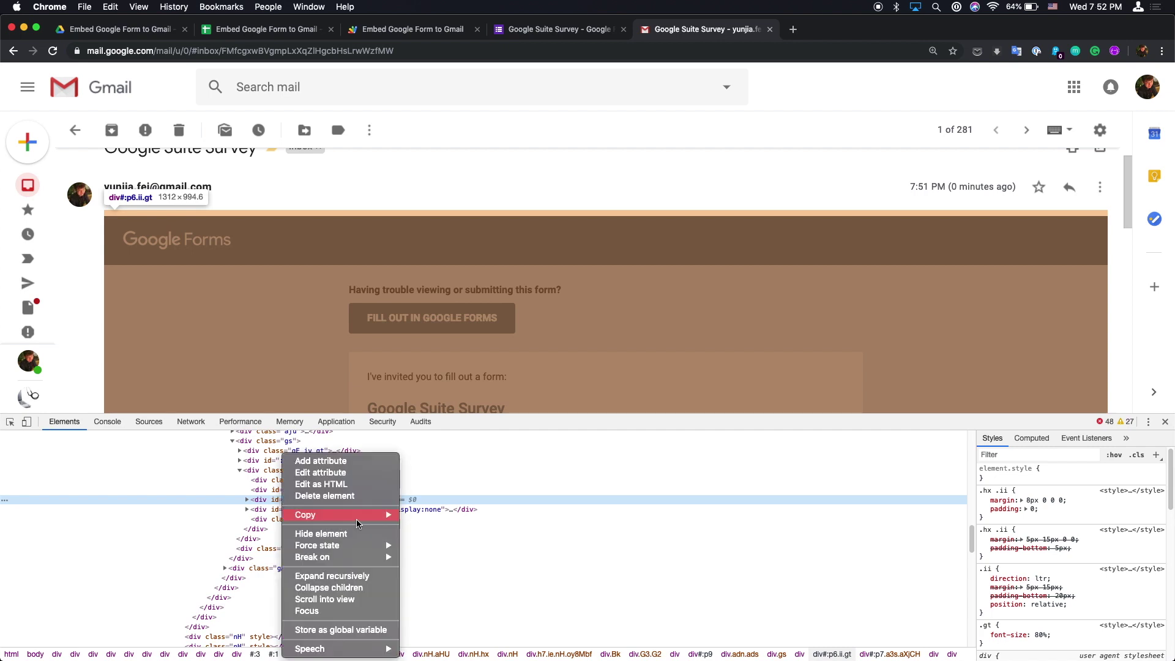
mouse_move(312, 514)
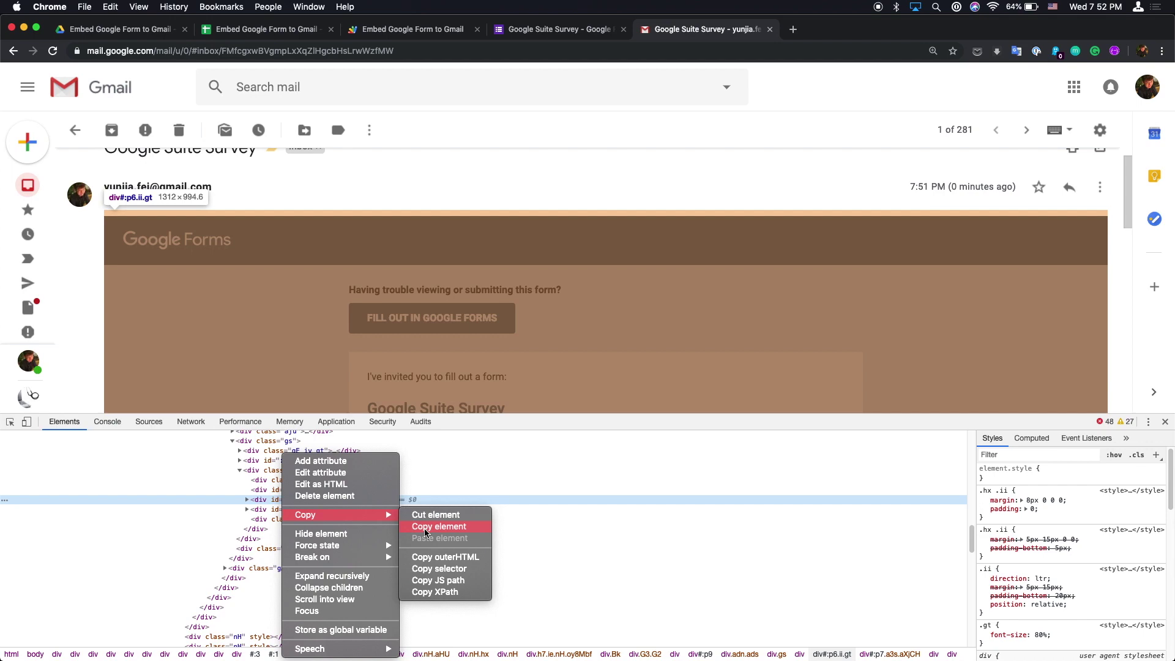
Step: Paste the copied survey form markup onto line 8 of template.html and save
click(438, 526)
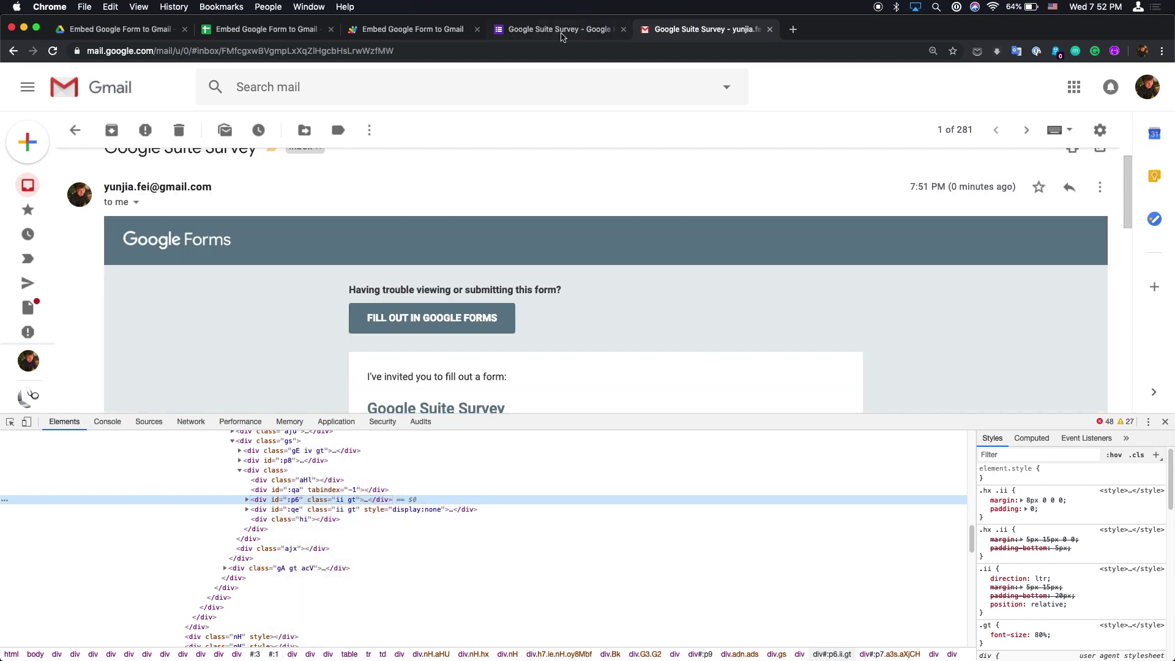
click(559, 29)
click(413, 29)
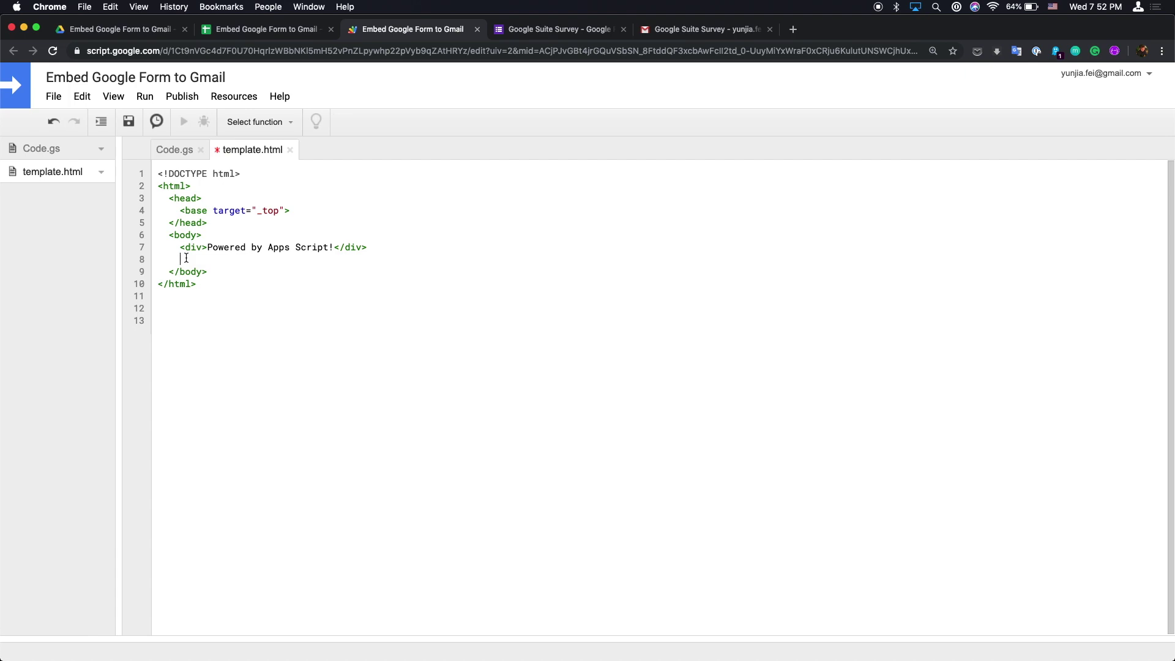
key(super+v)
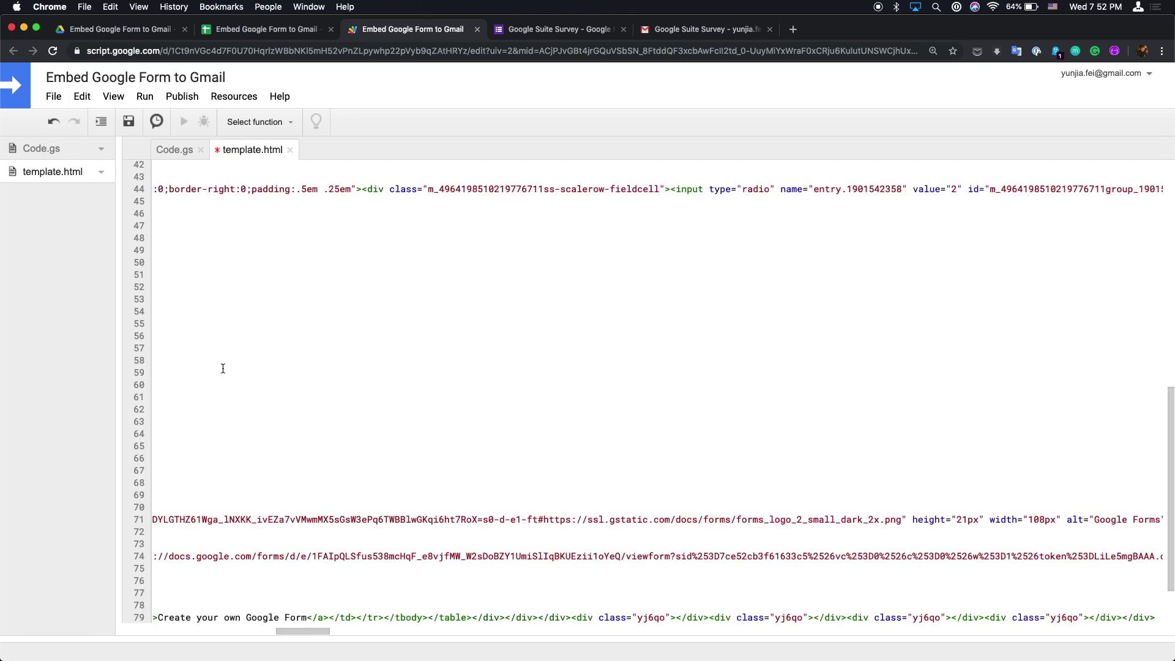
scroll(222, 368, left, 10)
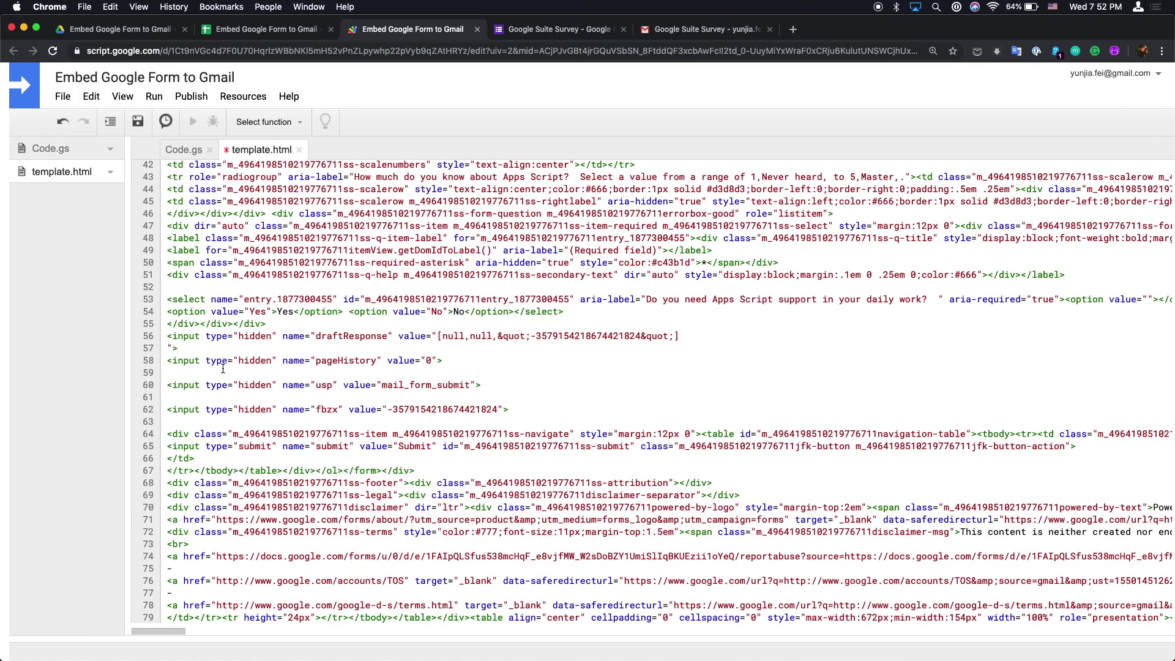
scroll(222, 368, up, 5)
scroll(221, 321, up, 5)
scroll(216, 275, up, 5)
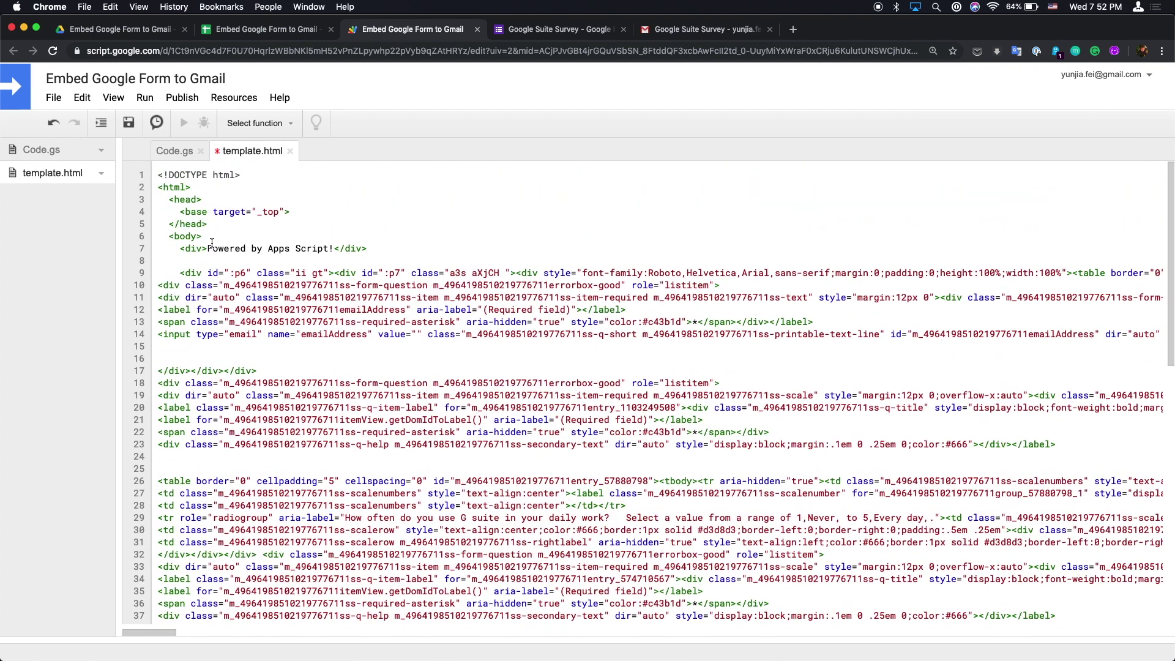
click(129, 122)
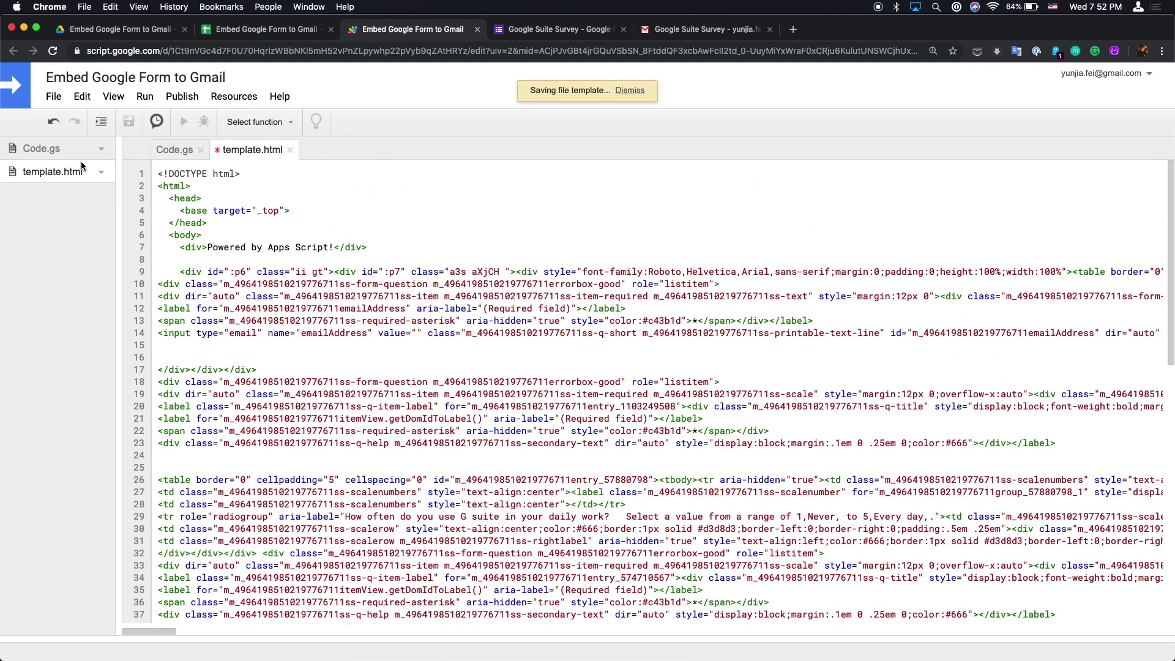
Step: Save the script in Code.gs after browsing the function dropdown
click(42, 148)
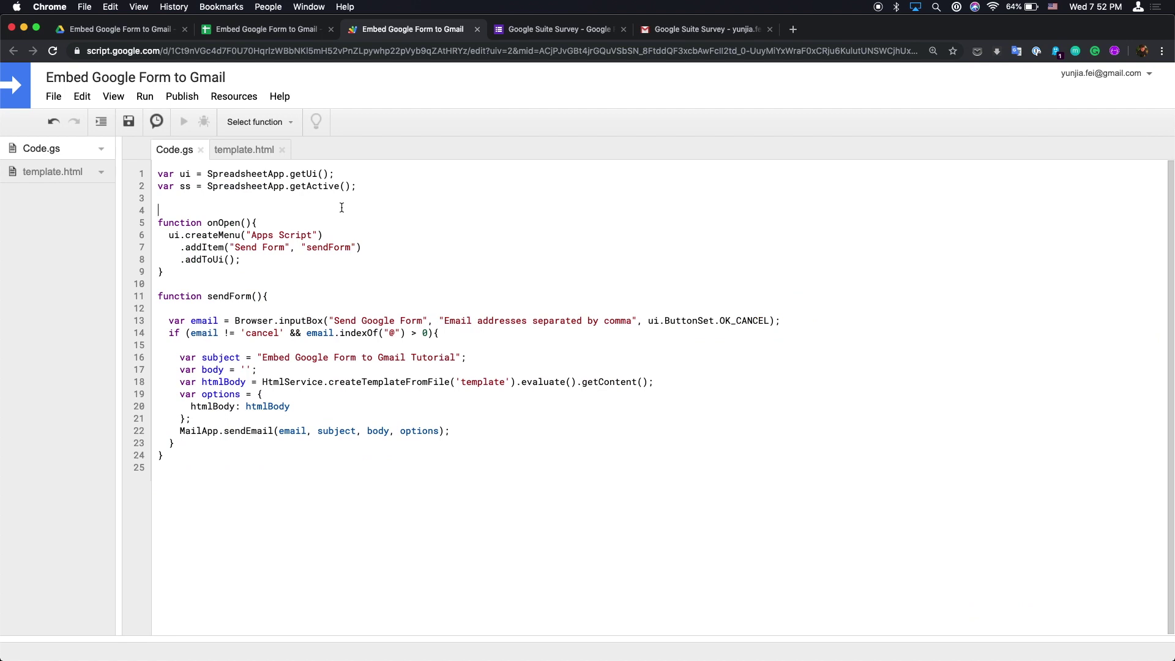
click(254, 121)
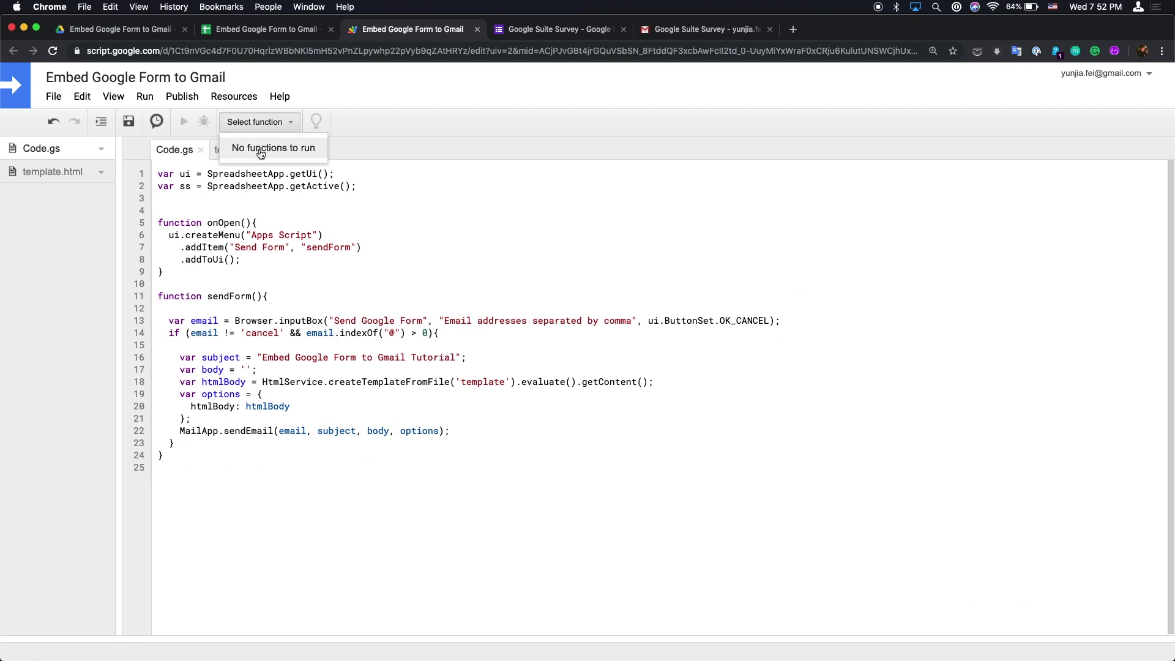
click(222, 249)
click(272, 126)
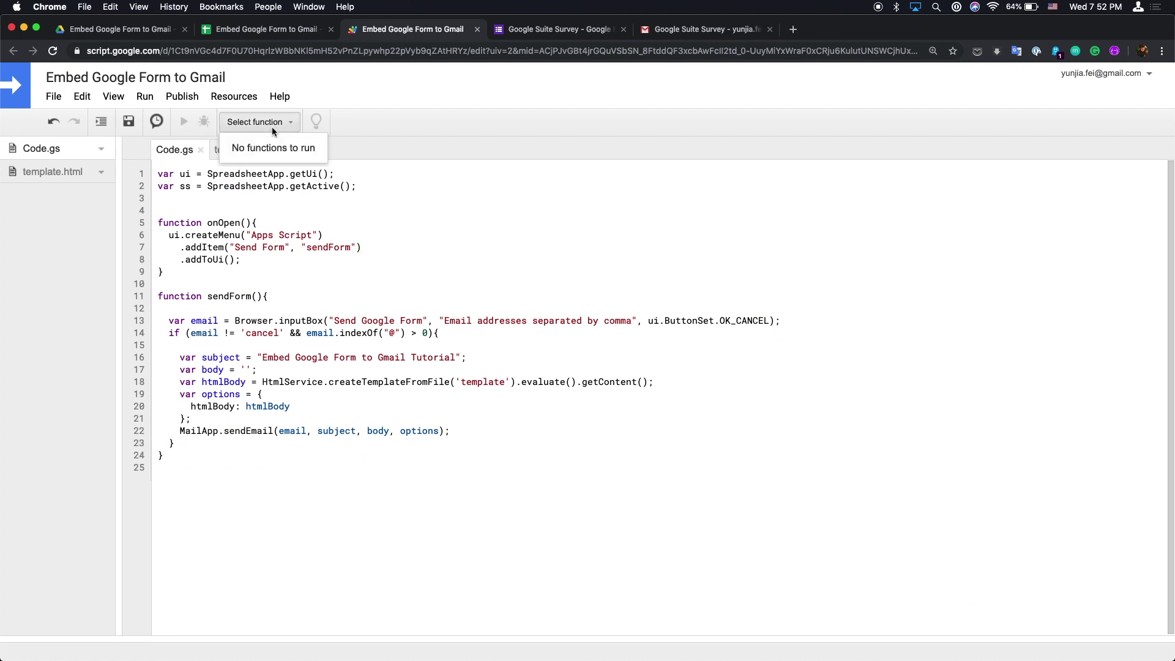
click(222, 222)
click(129, 122)
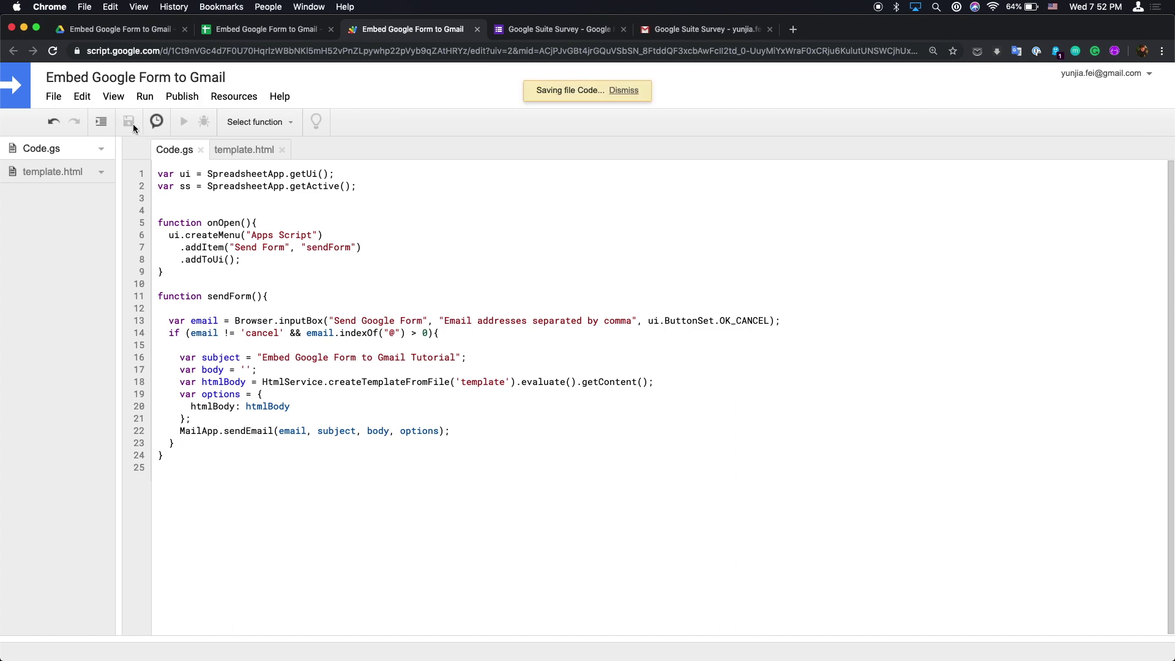
Step: Select and run the sendForm function, then check Gmail
click(281, 123)
click(255, 165)
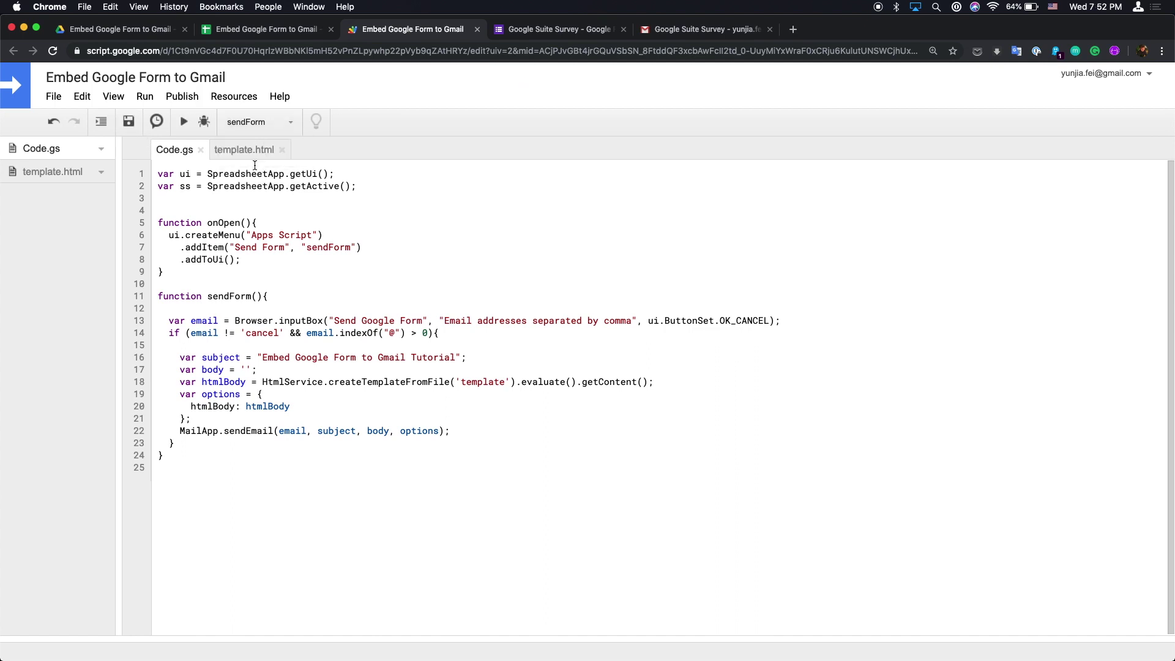
click(183, 121)
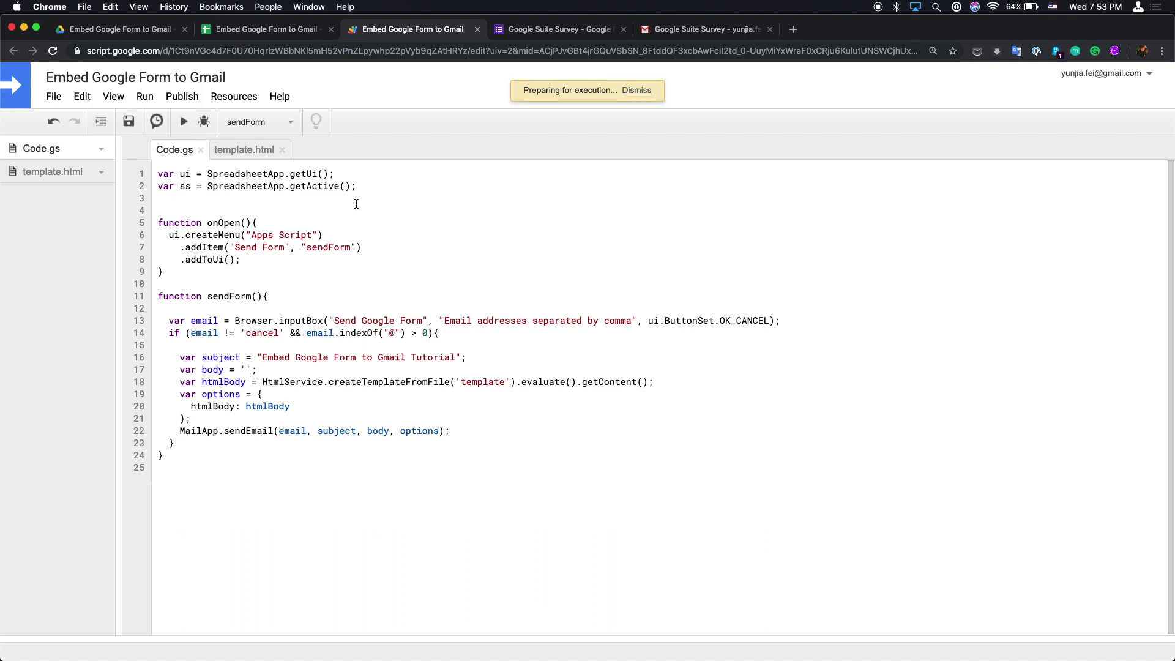
click(699, 29)
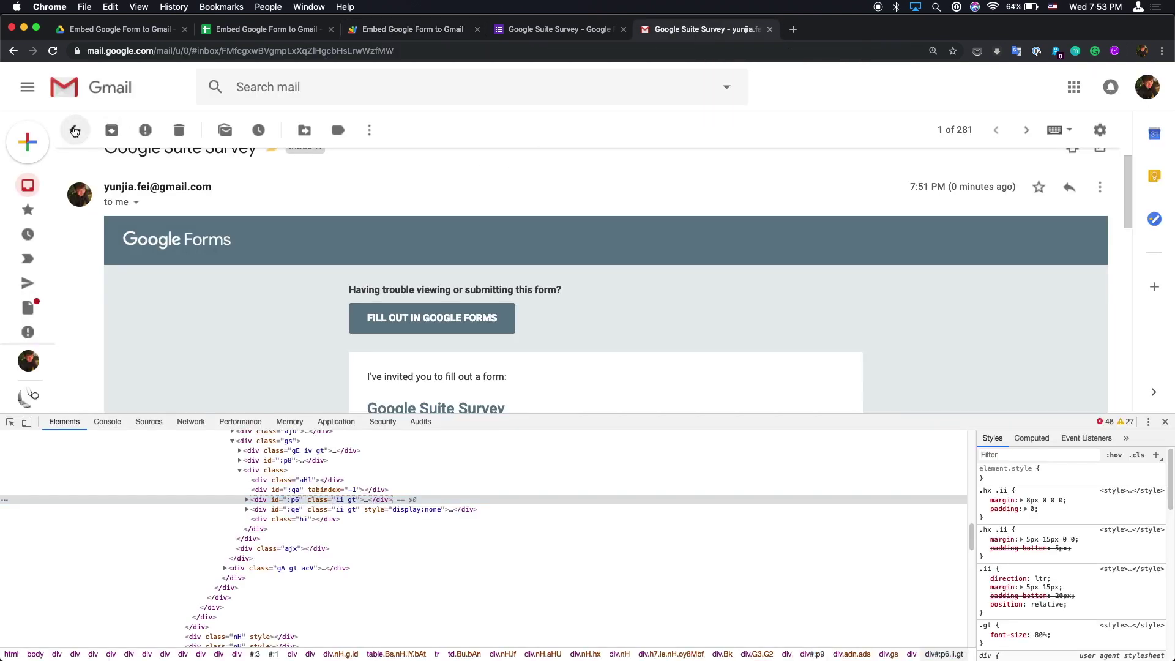
Step: Return Gmail to the inbox, close DevTools, and go back to the Apps Script project
click(74, 130)
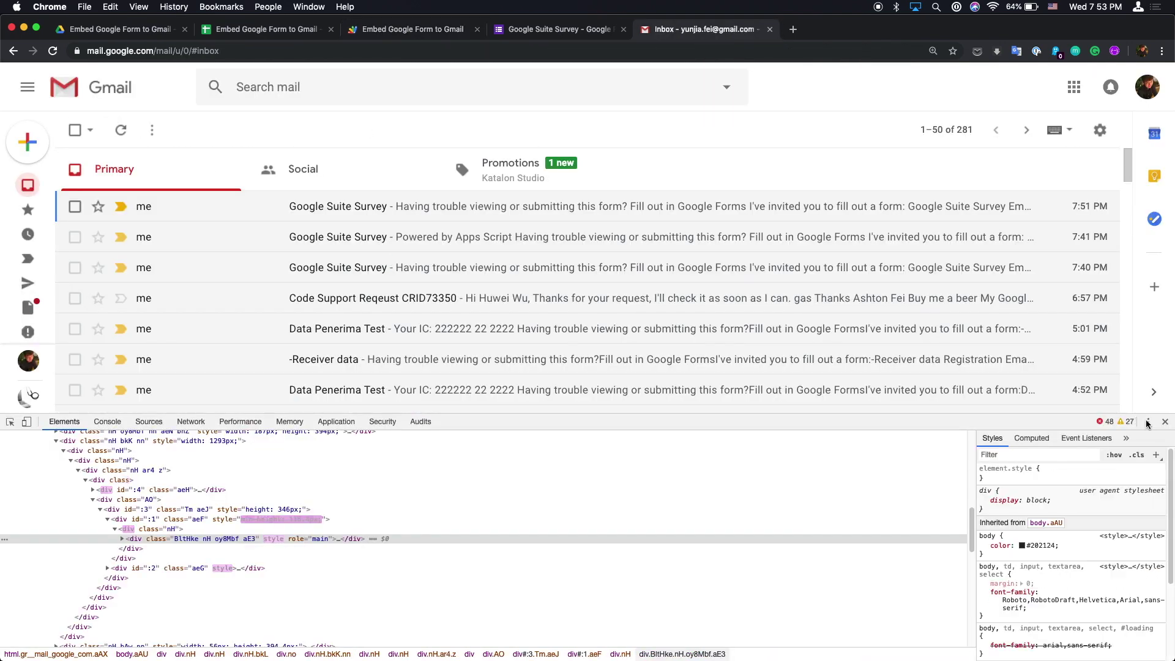
click(1165, 422)
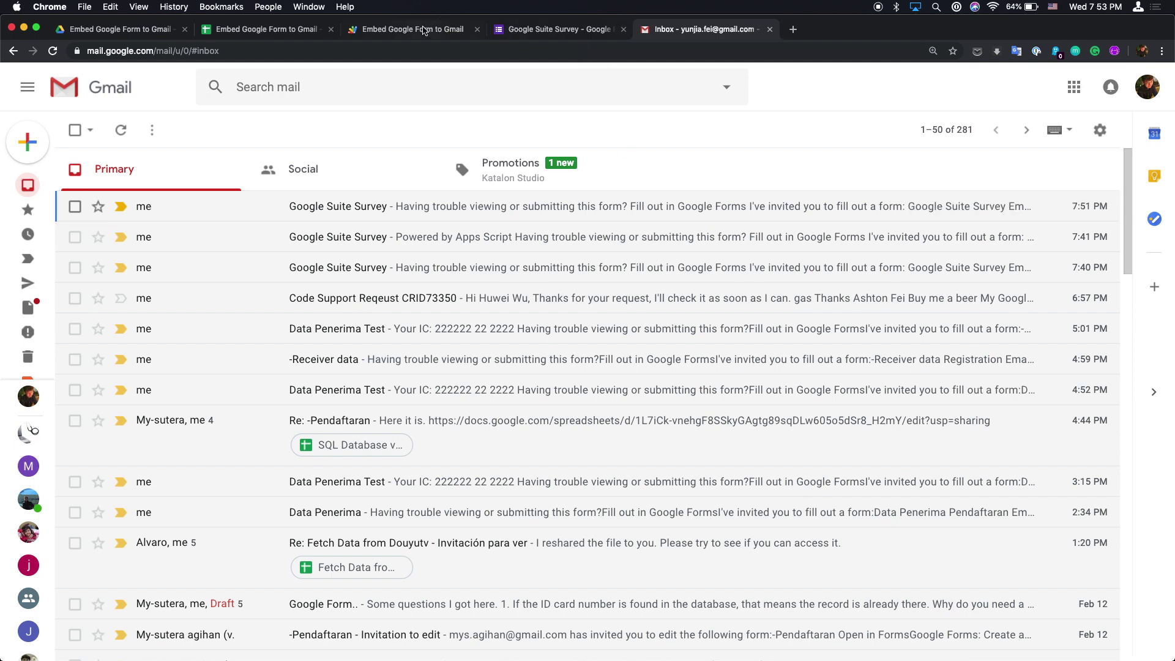
click(425, 28)
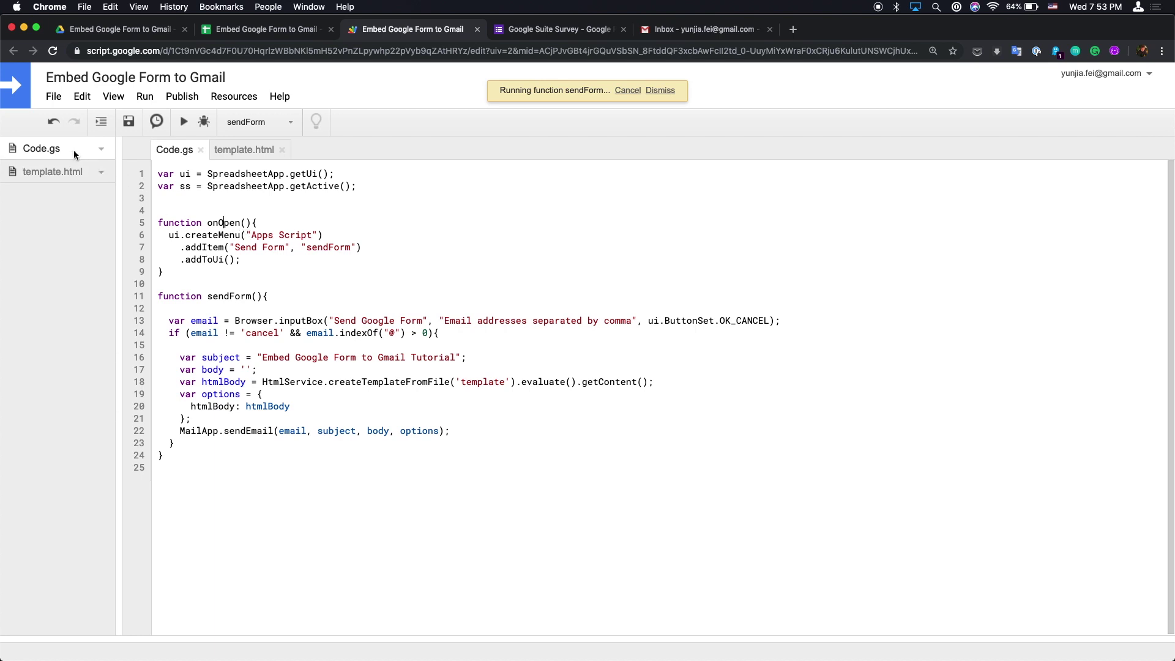
Step: Submit a recipient address in the Sheets 'Send Google Form' prompt, then check the inbox
click(265, 28)
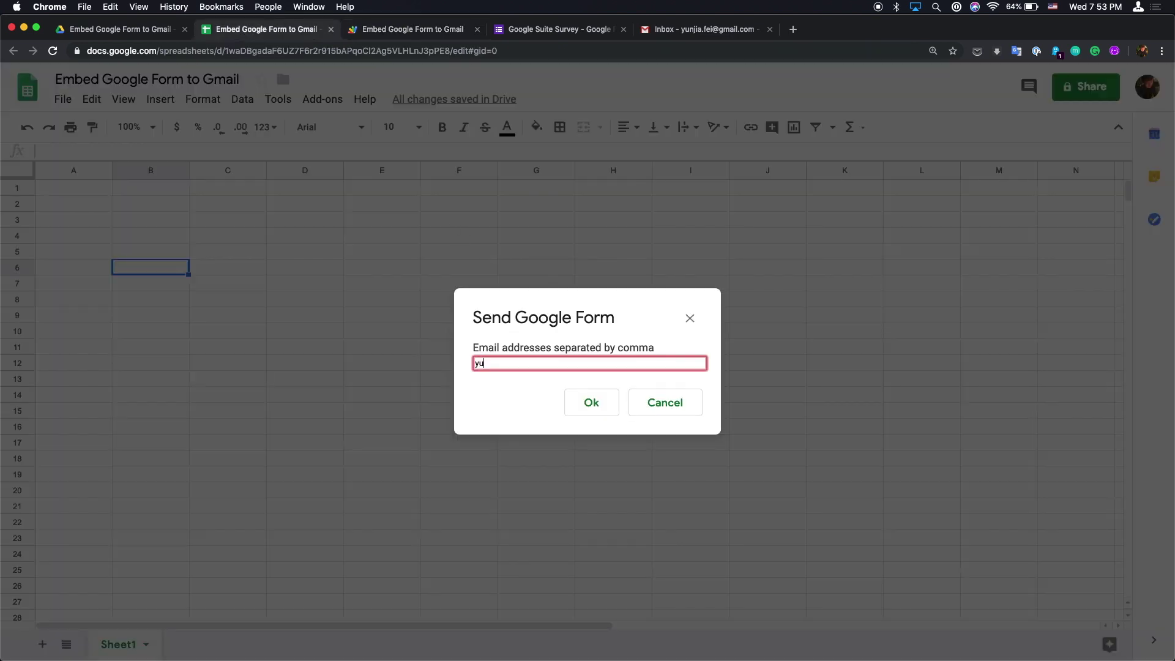
click(591, 403)
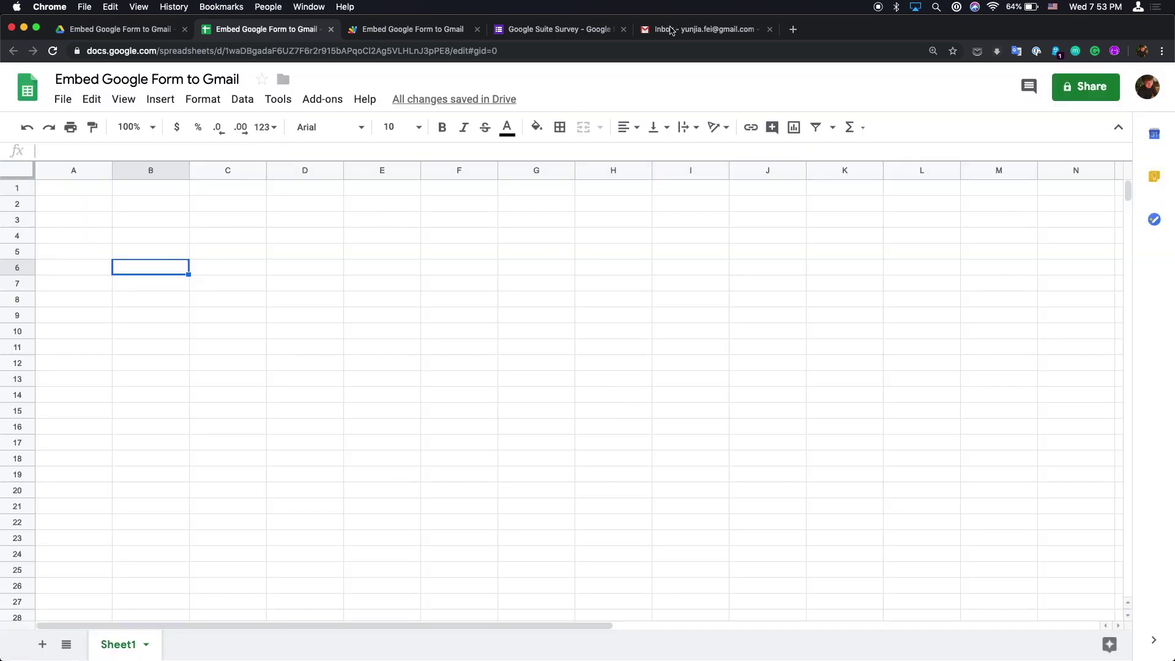
click(413, 30)
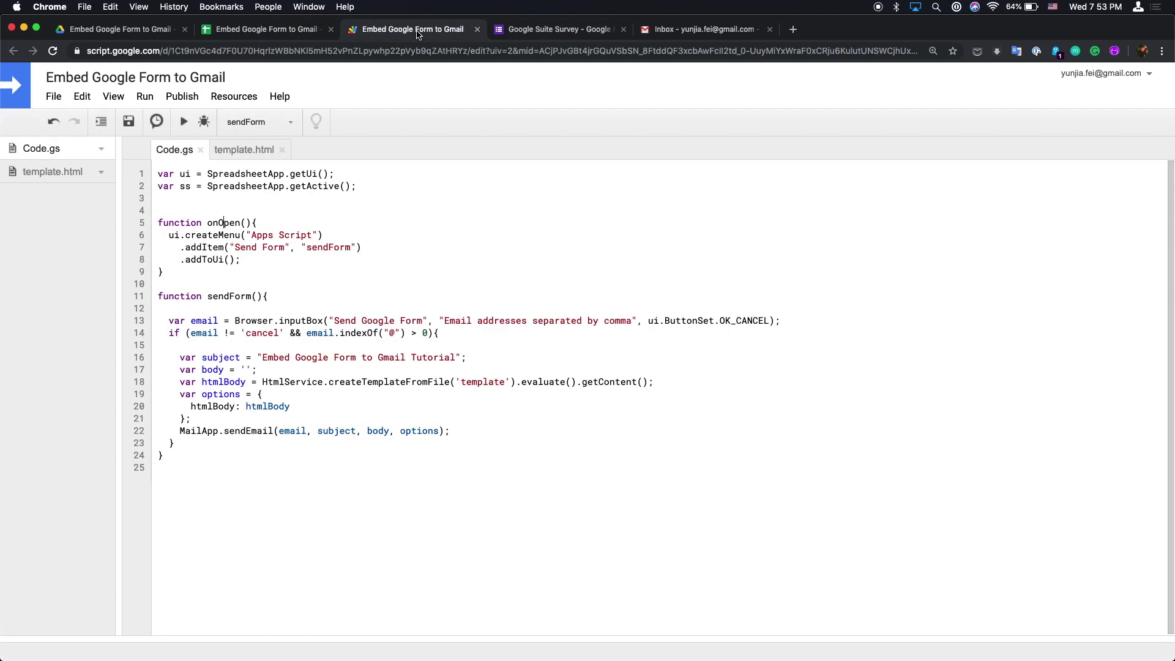
click(686, 30)
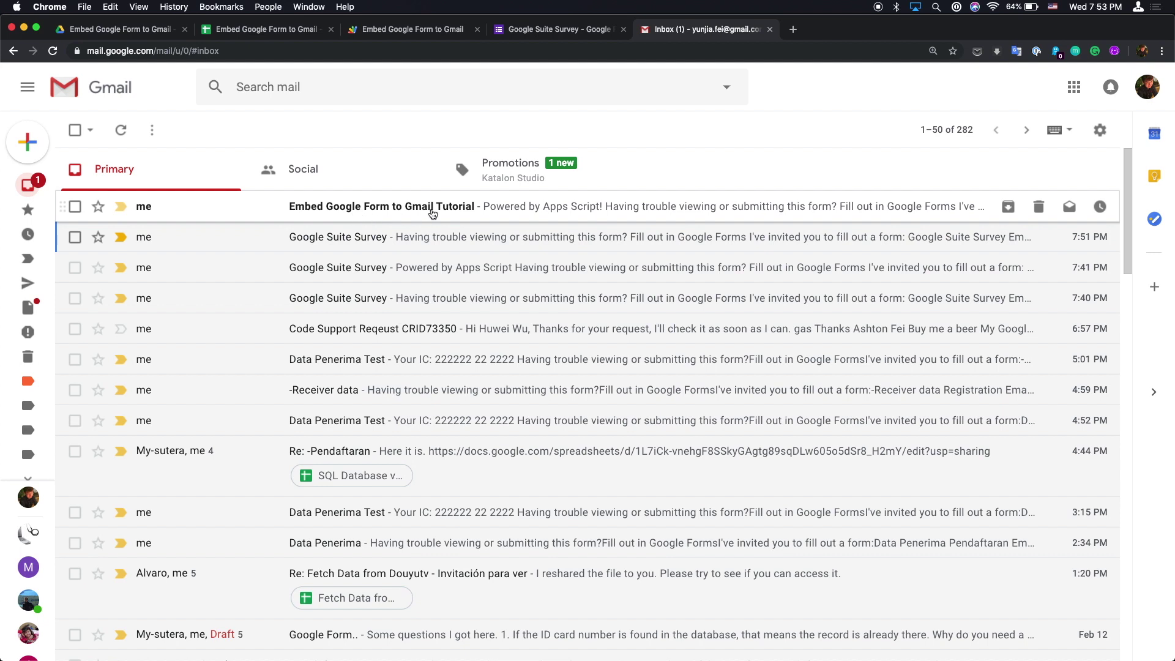
Step: Open the 'Embed Google Form to Gmail Tutorial' email and select its 'Powered by Apps Script!' line
click(432, 210)
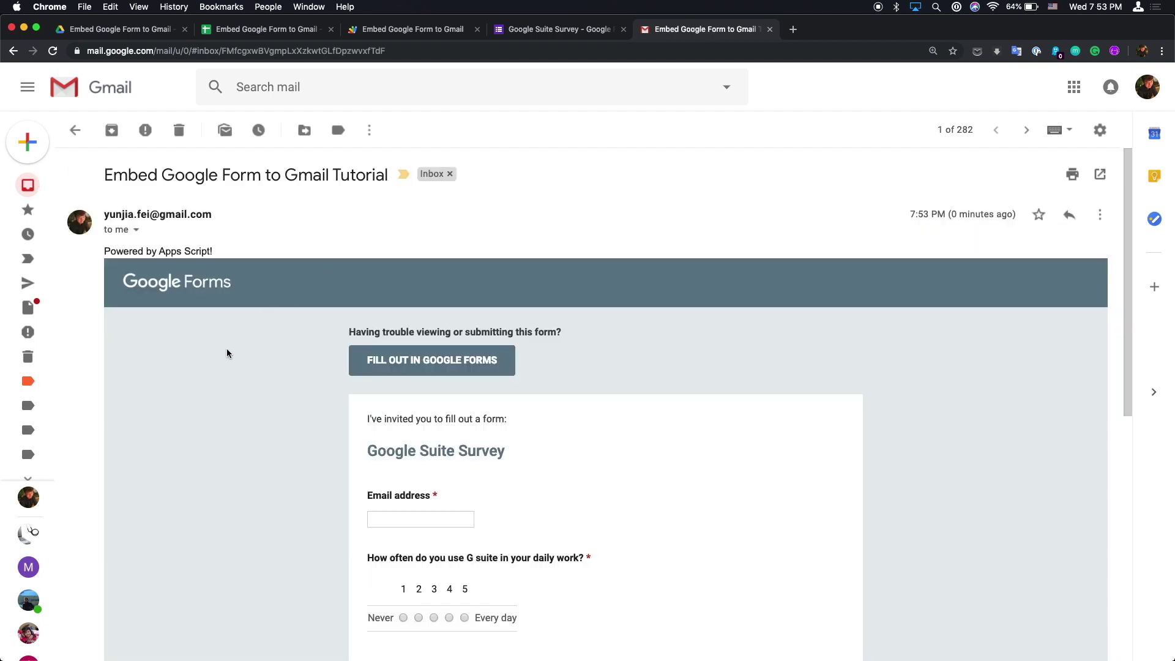
scroll(227, 347, down, 3)
scroll(227, 348, up, 2)
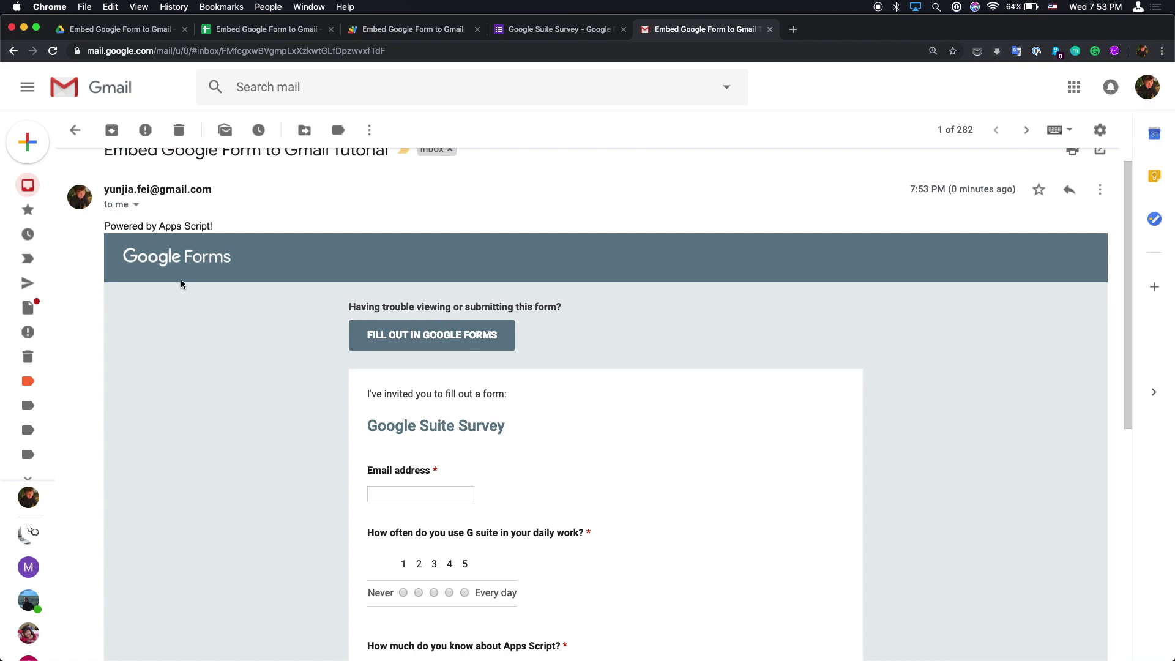
scroll(181, 279, down, 5)
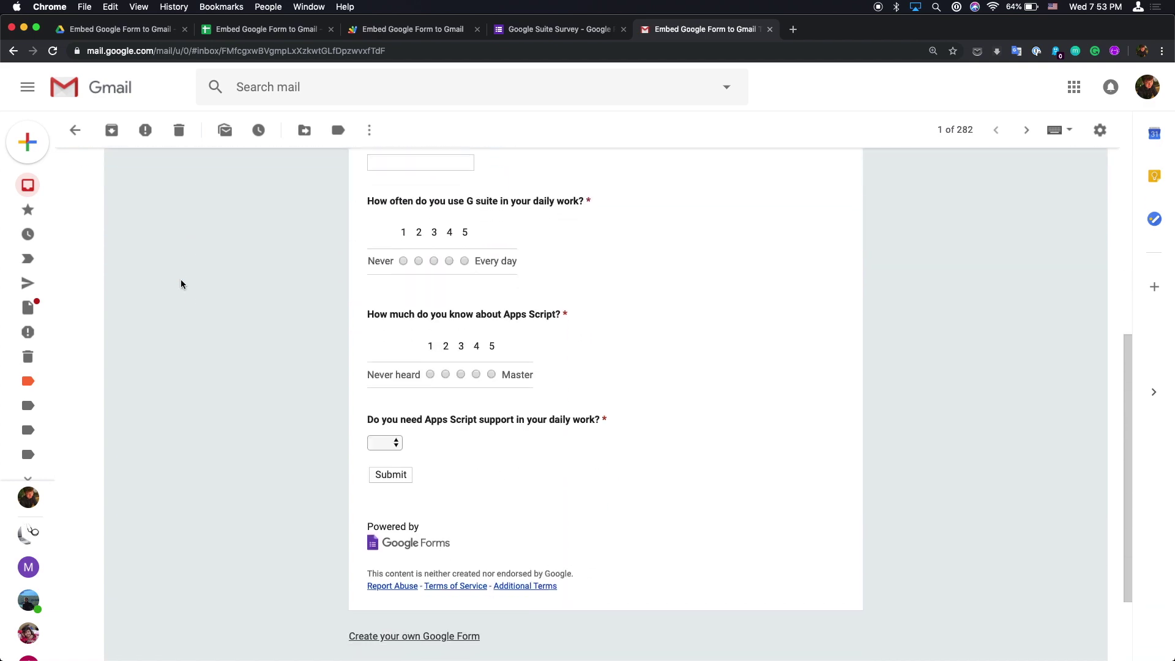
scroll(181, 280, up, 6)
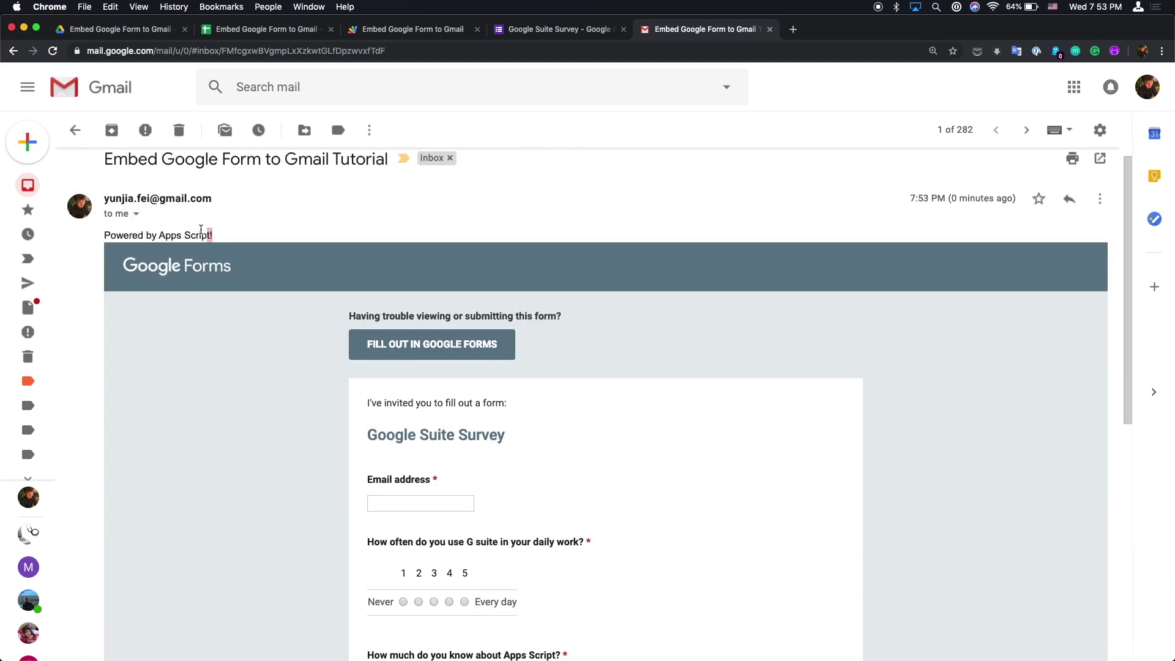
drag(200, 231, 105, 236)
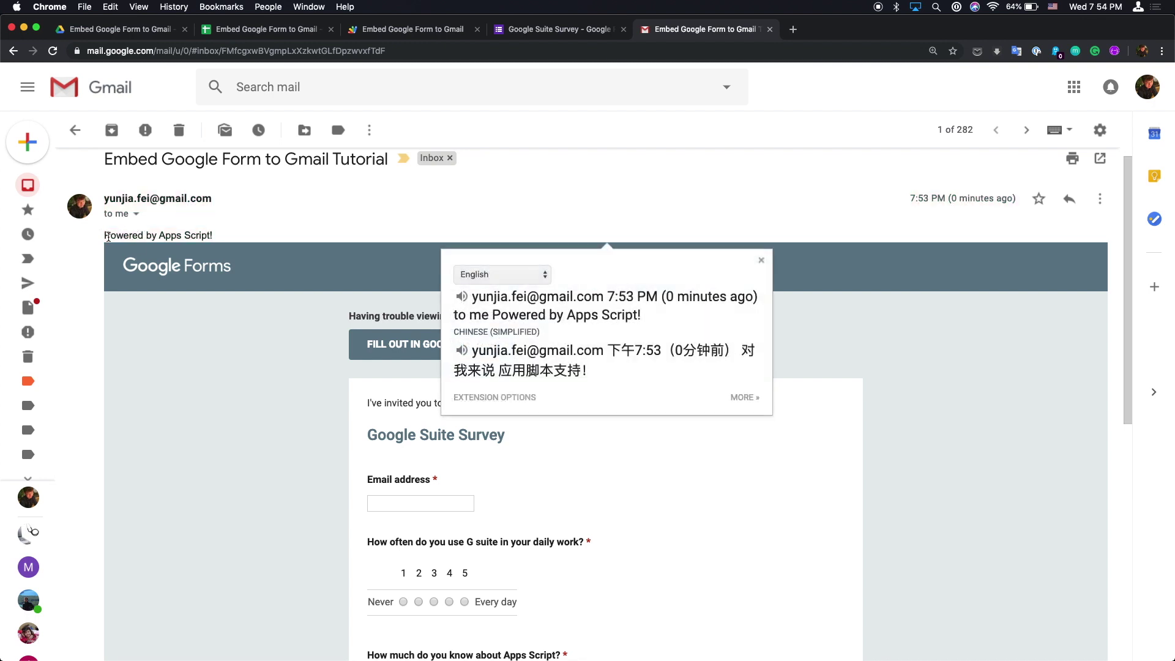
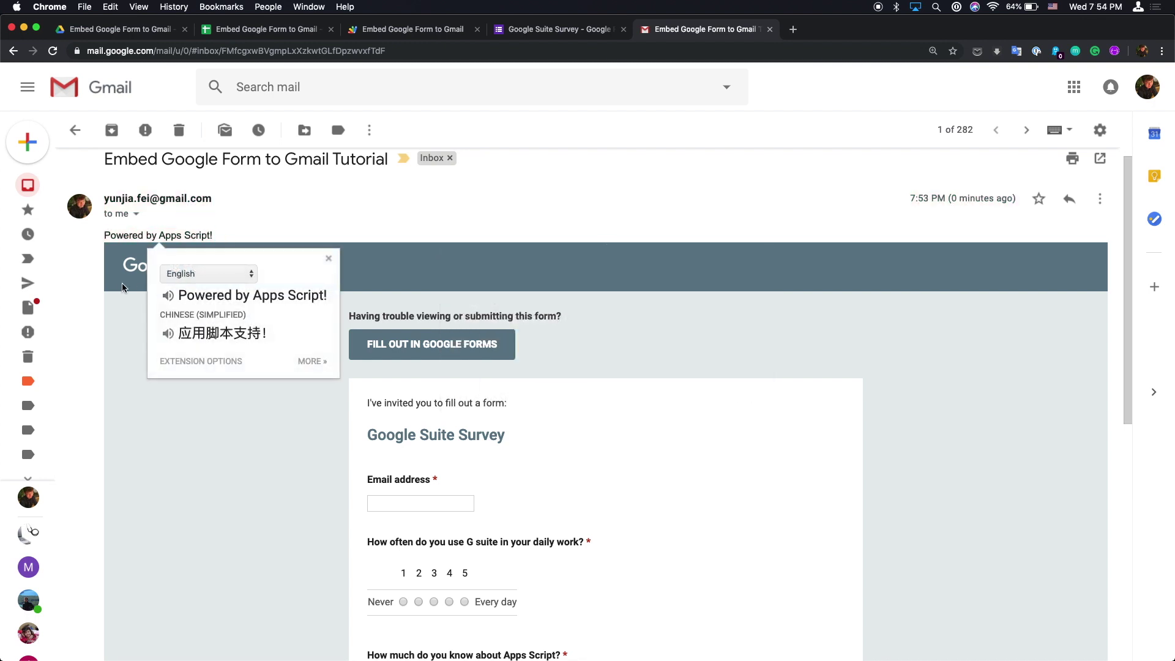
Step: Dismiss the translate popup on the embedded Google Suite Survey email and return to the inbox
click(123, 288)
scroll(118, 284, down, 8)
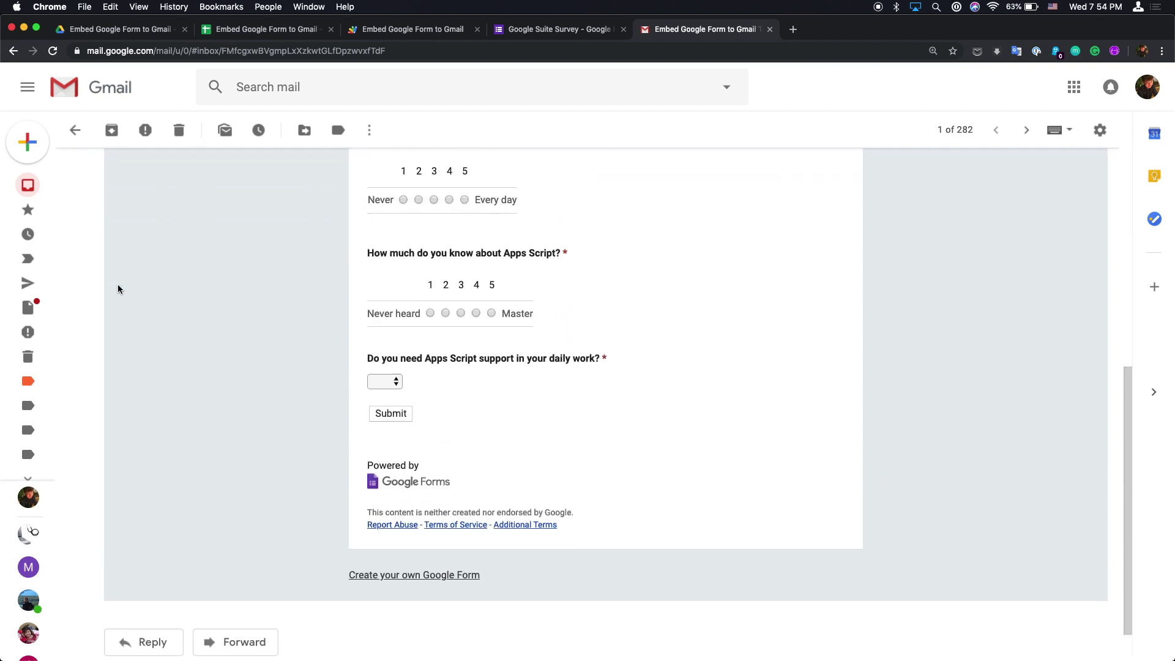
scroll(117, 284, up, 8)
scroll(173, 396, down, 3)
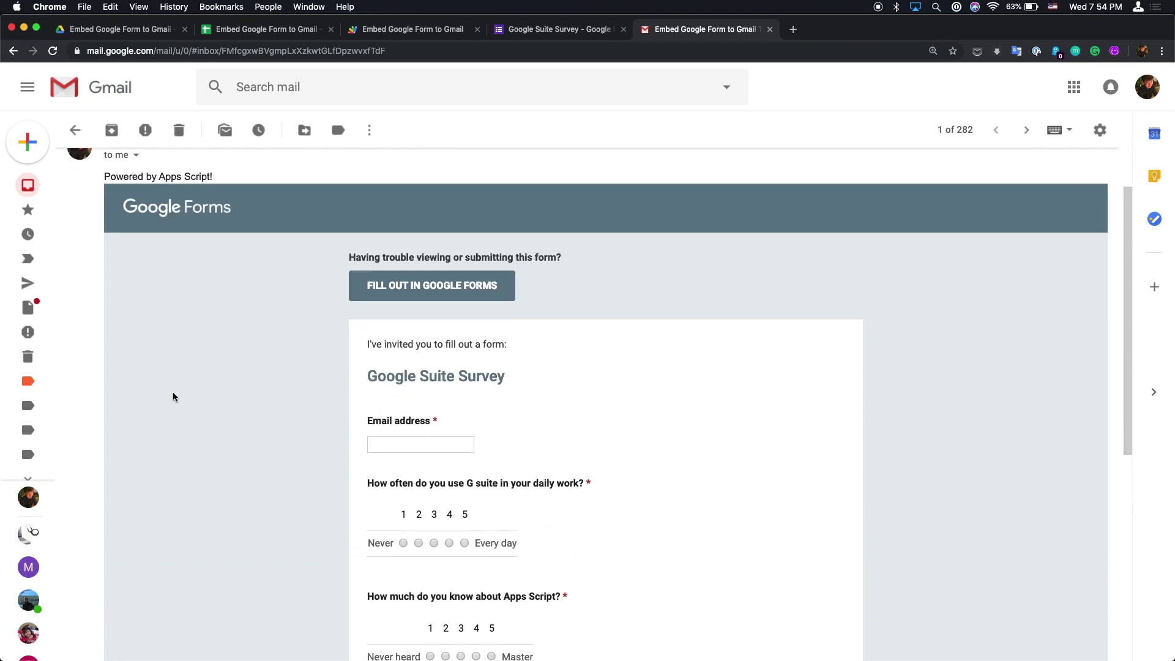
scroll(173, 396, up, 3)
click(75, 130)
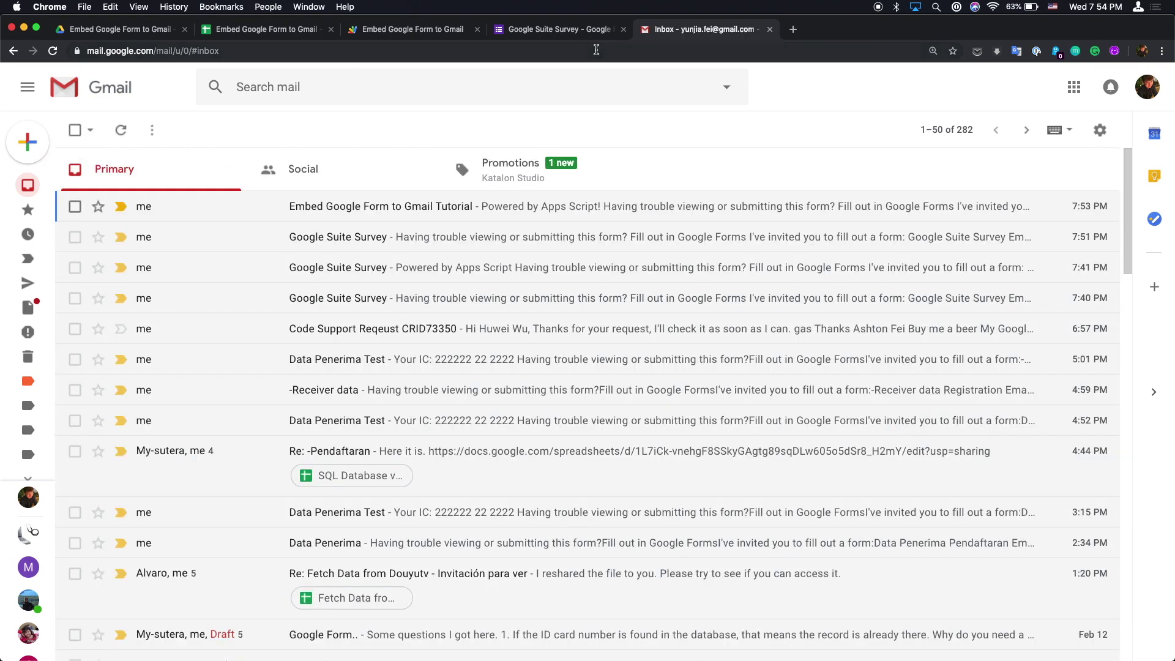
Step: Delete the blank line 12 inside sendForm in Code.gs and save the script
click(266, 29)
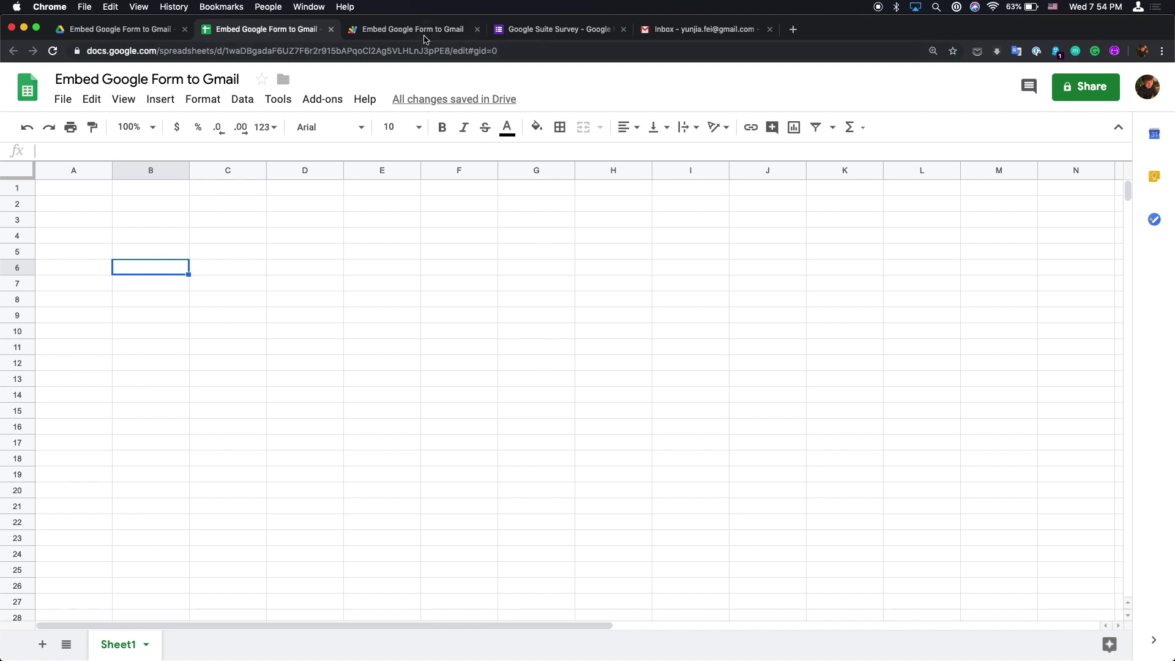
click(412, 29)
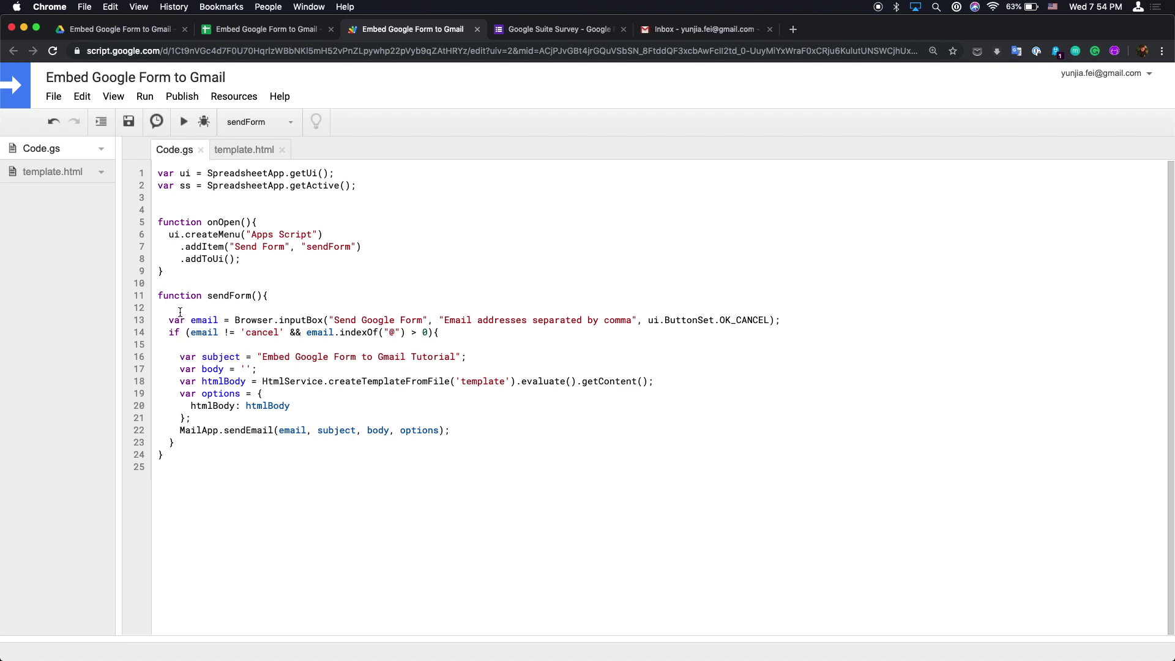
key(BackSpace)
key(BackSpace)
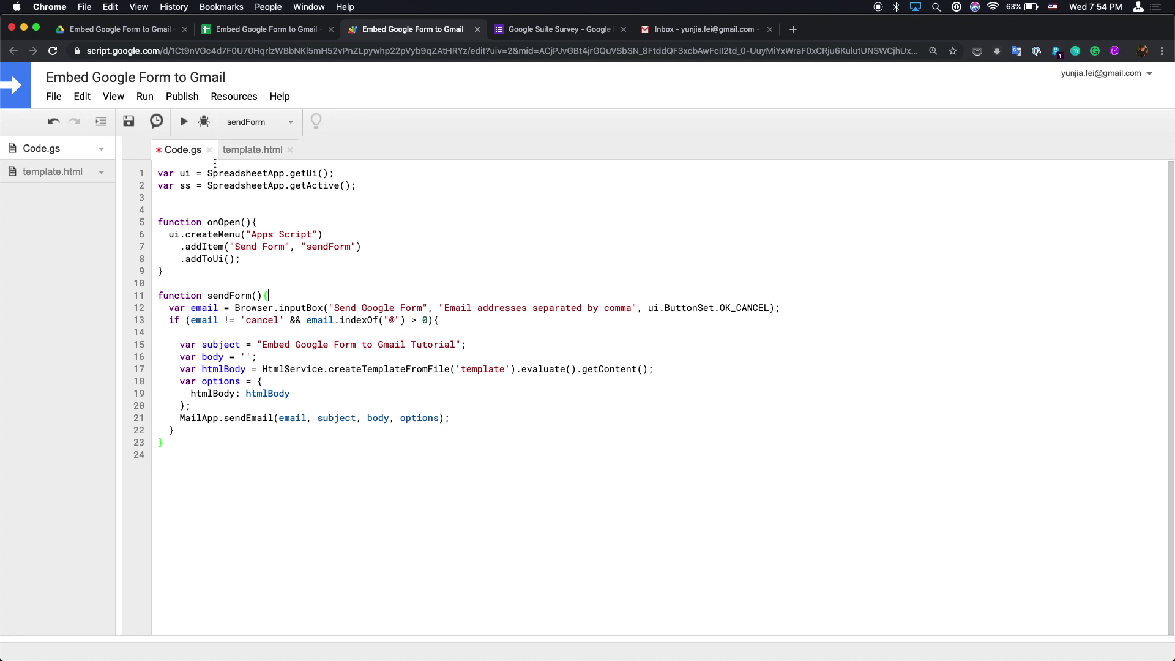
click(129, 122)
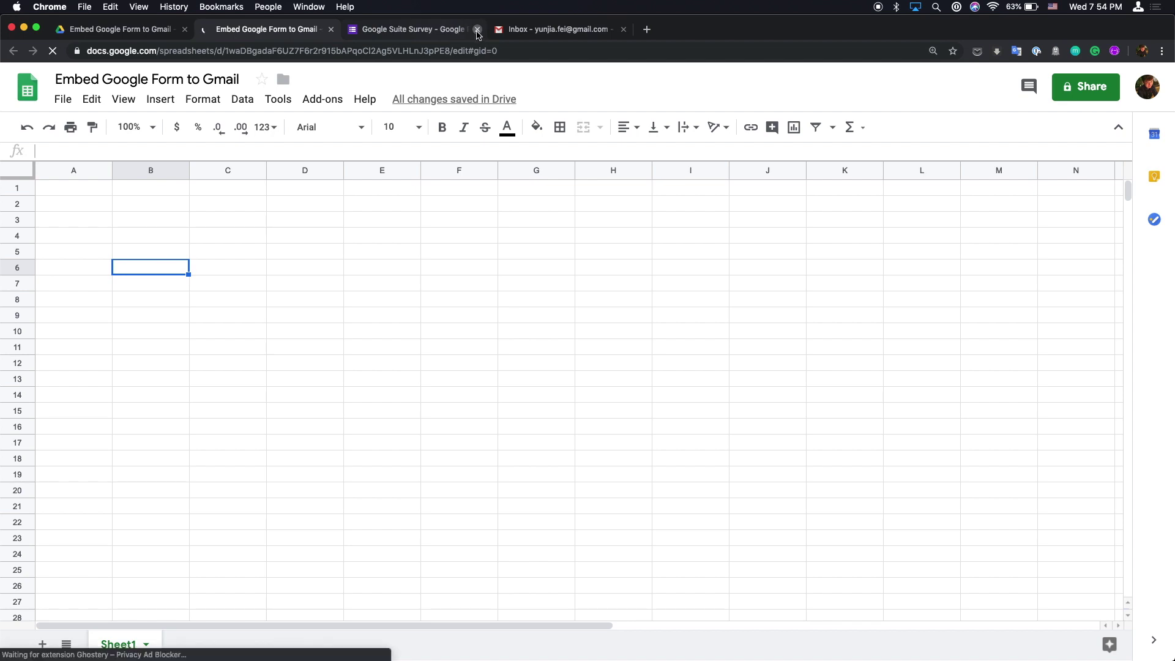
Step: Close the Google Suite Survey tab, select cell A2, and browse the File menu
click(477, 30)
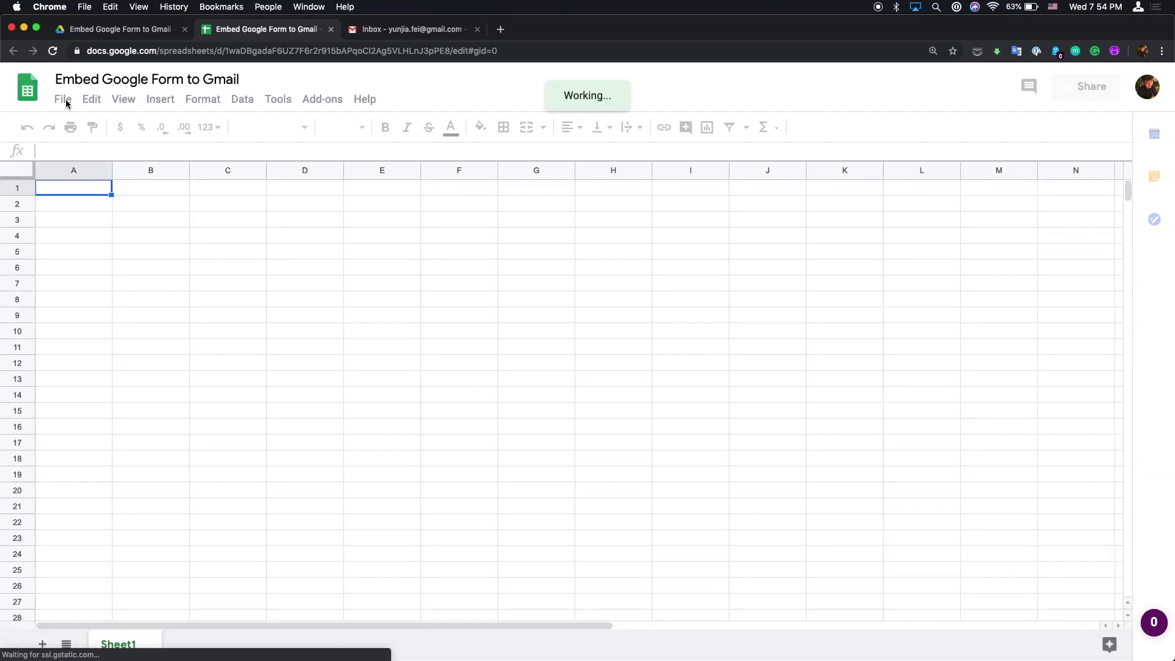
click(70, 211)
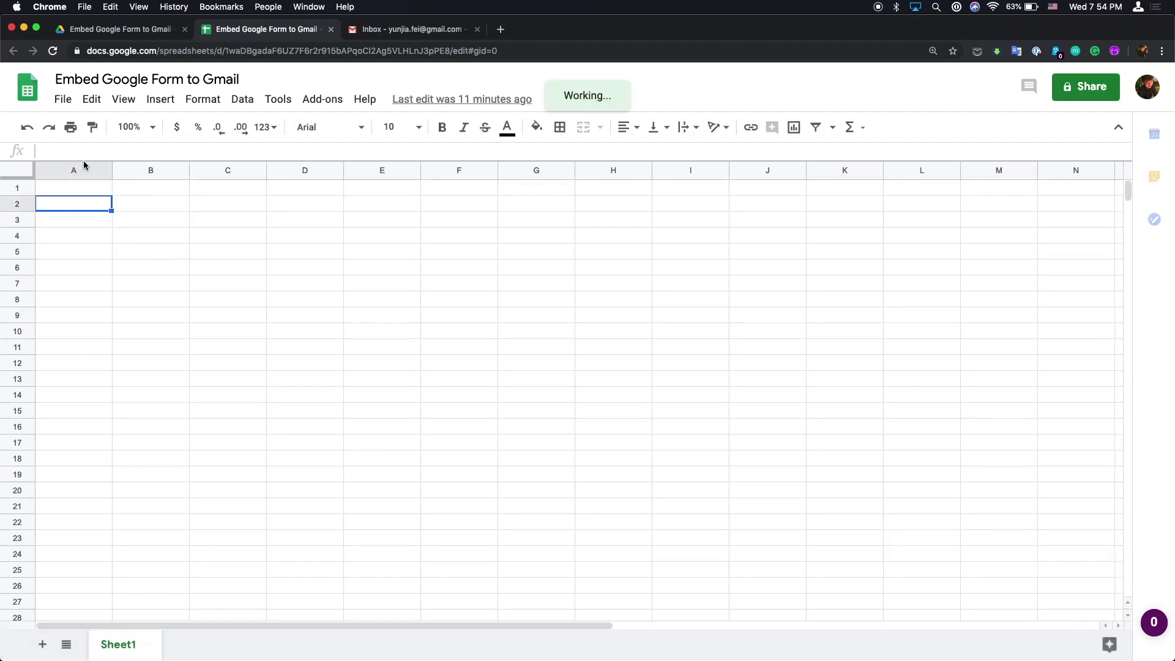
click(62, 98)
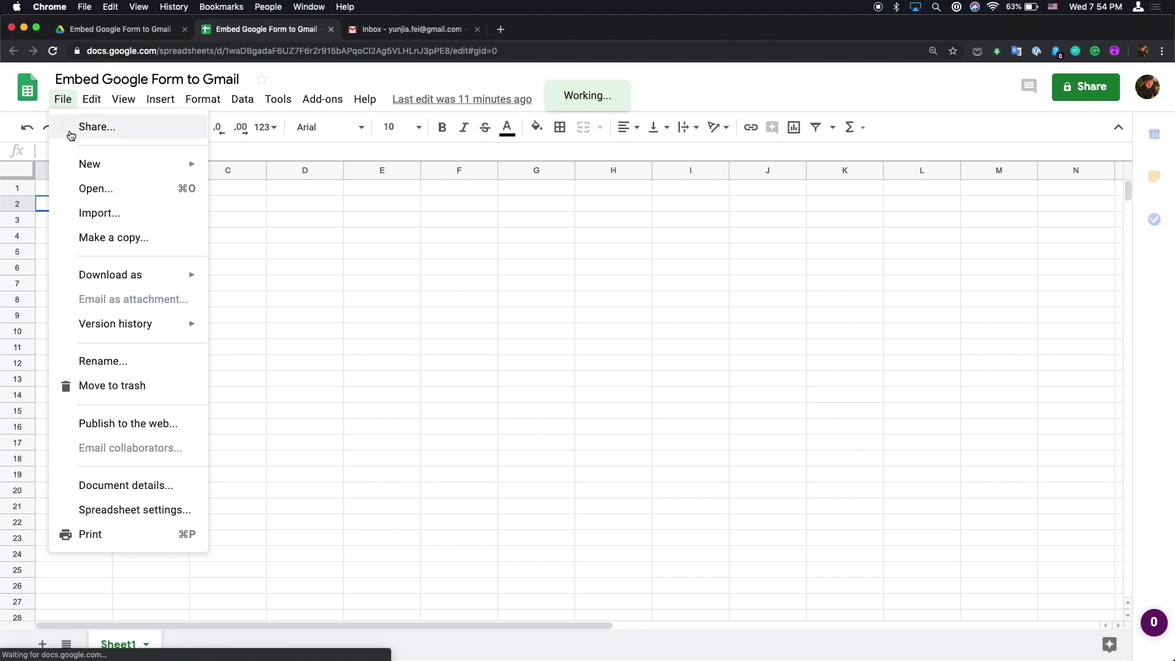
click(263, 234)
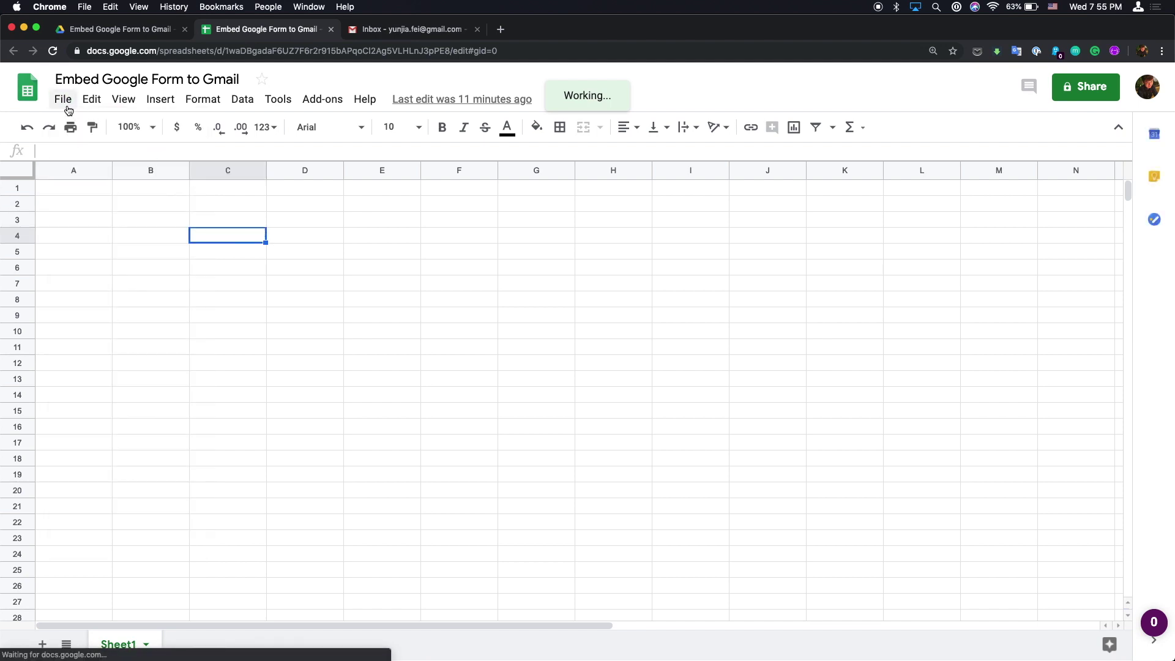
click(62, 99)
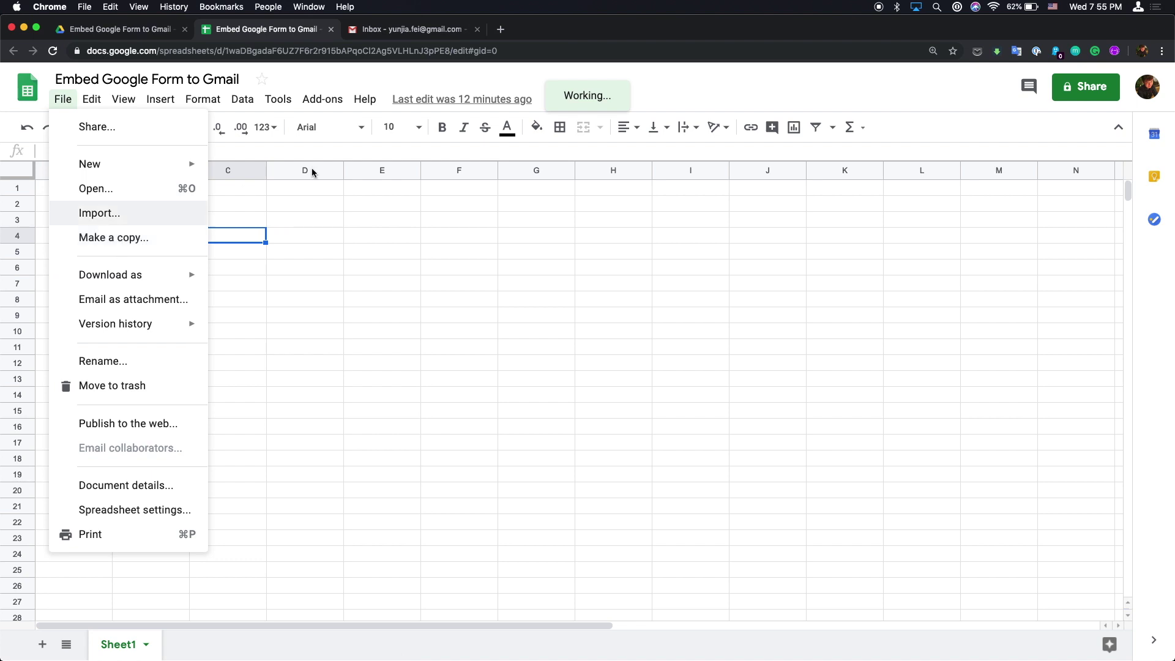
click(310, 232)
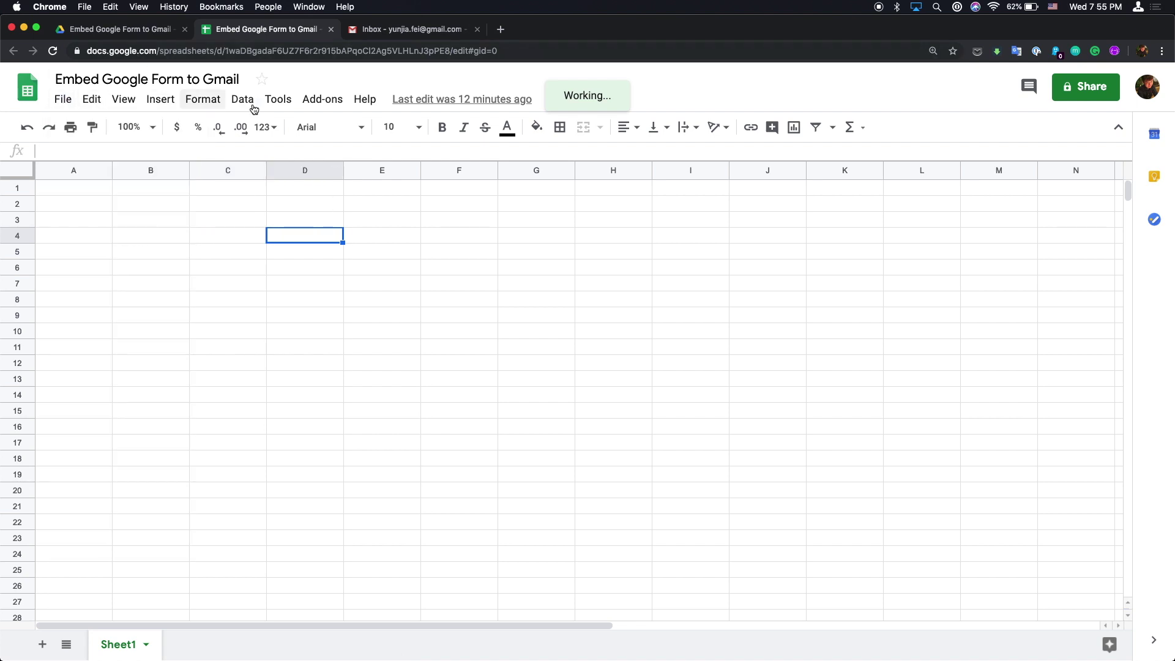
Step: Browse the Tools menu to confirm the onOpen Apps Script menu has loaded
click(279, 99)
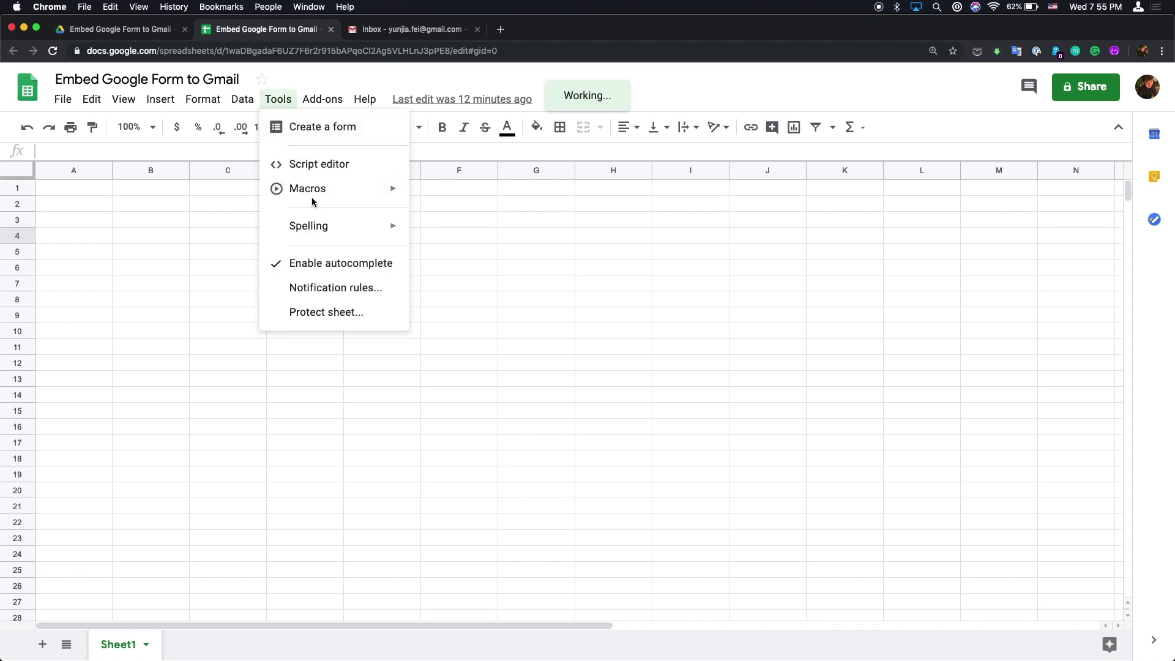
click(318, 164)
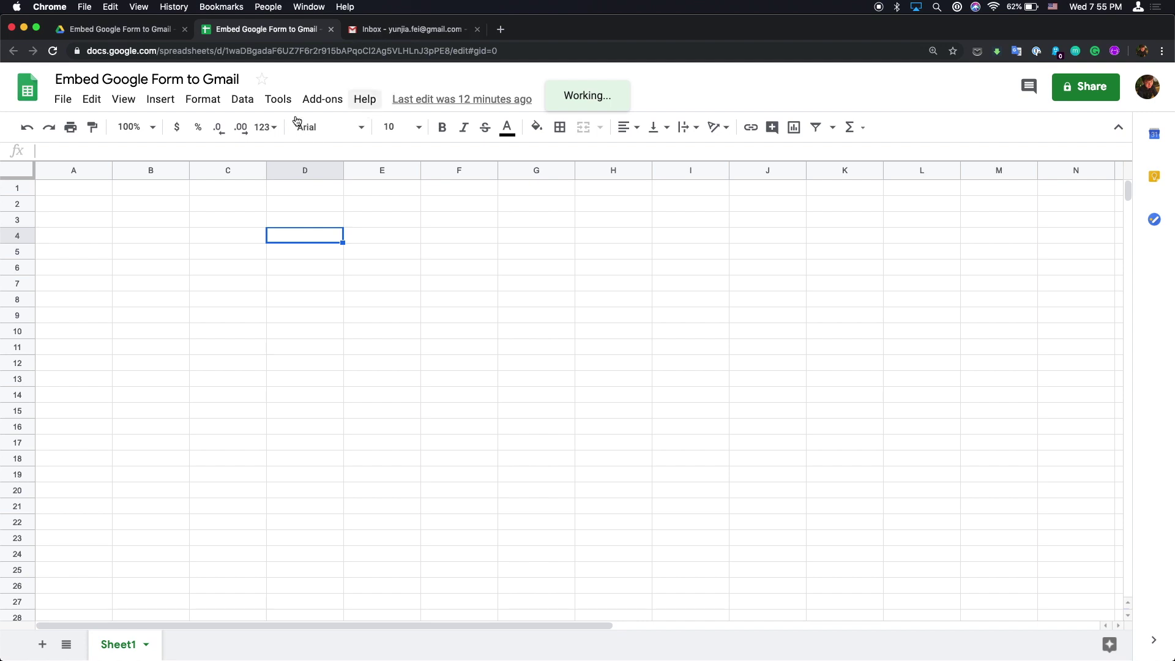
click(279, 99)
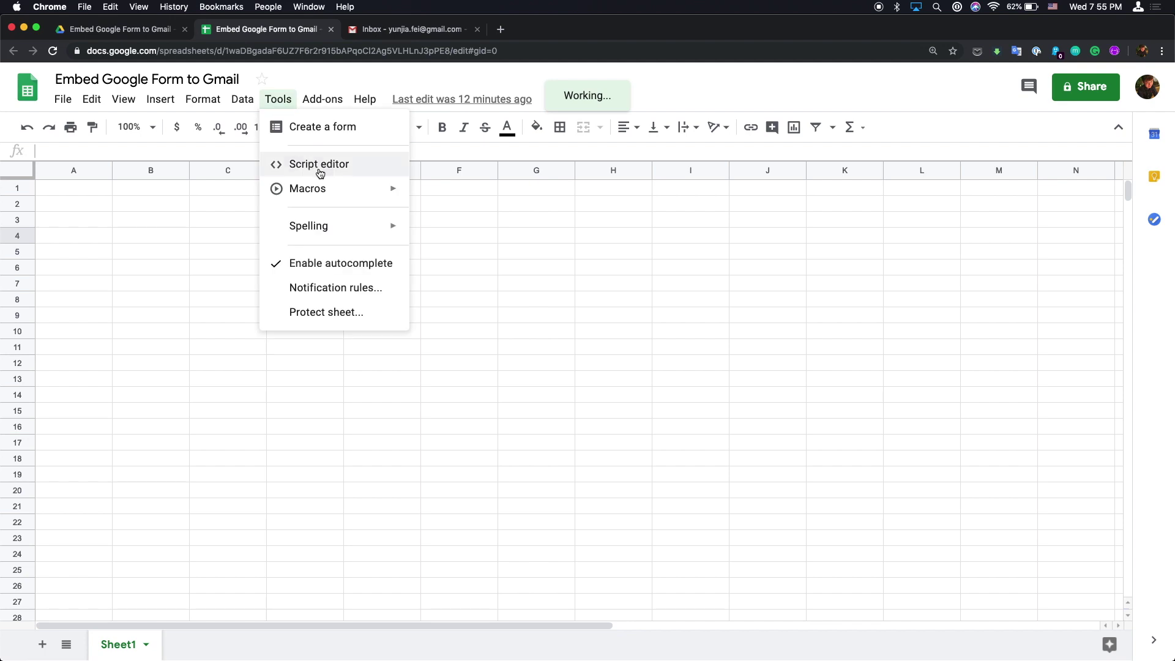
click(318, 173)
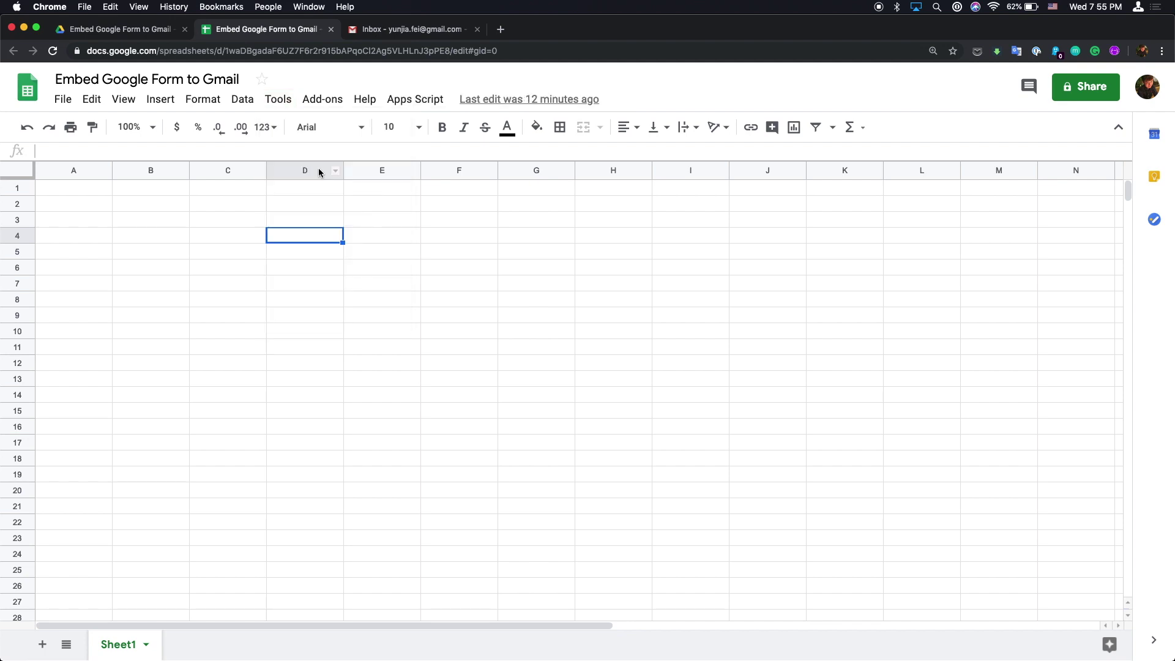